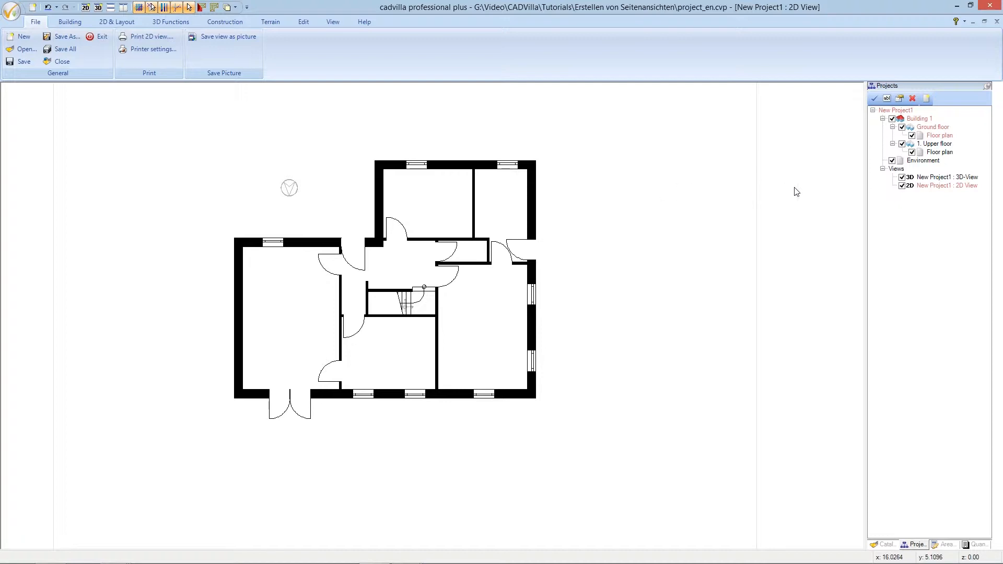
# Briefly hide and re-show the 2D floor plan, then start a new section view
pyautogui.click(902, 185)
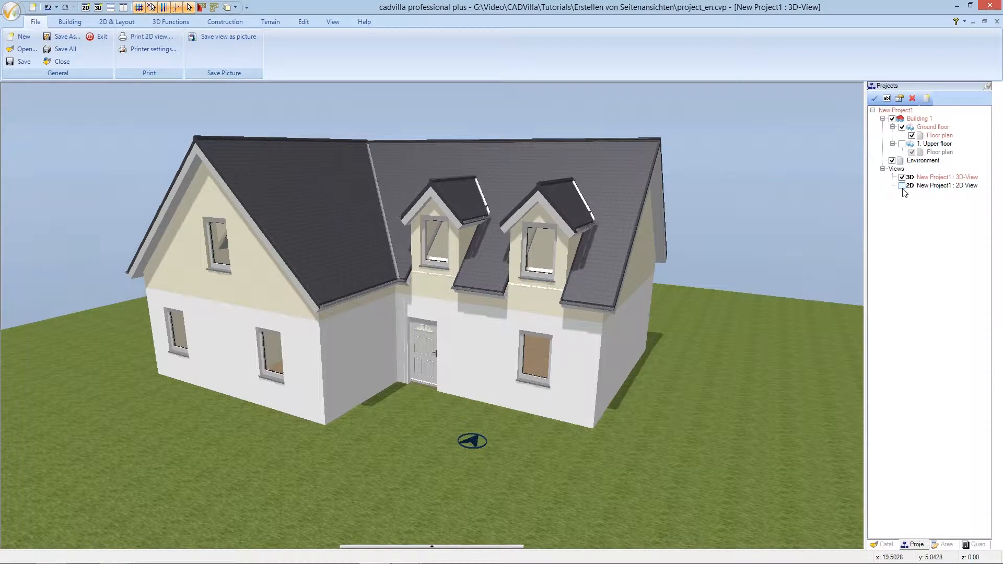
pyautogui.click(901, 185)
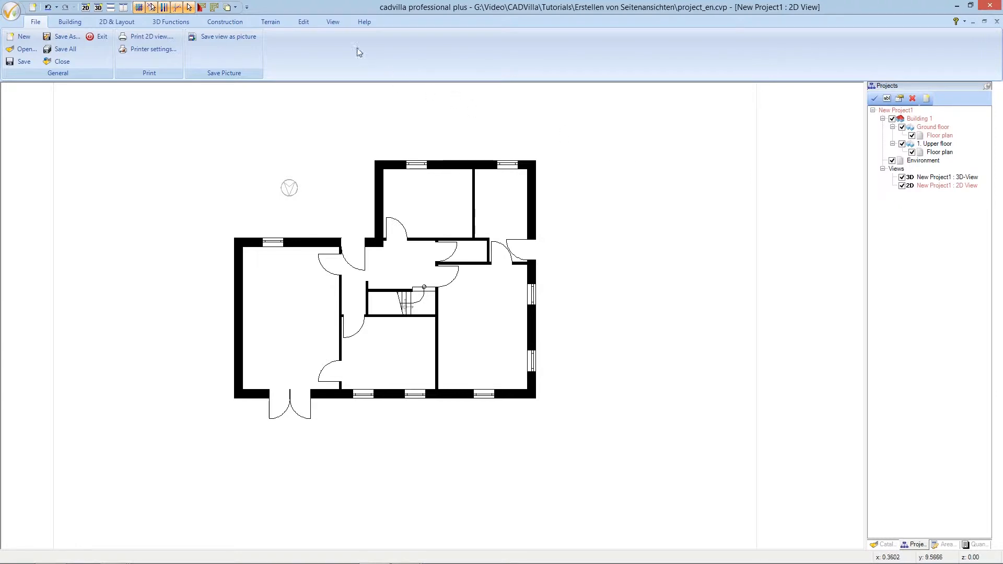
pyautogui.click(334, 23)
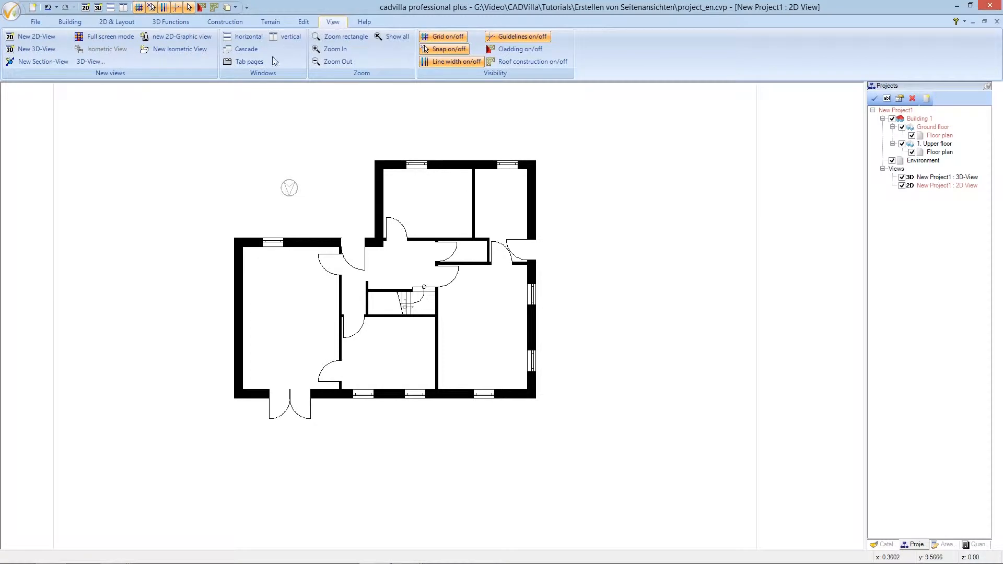
pyautogui.click(49, 61)
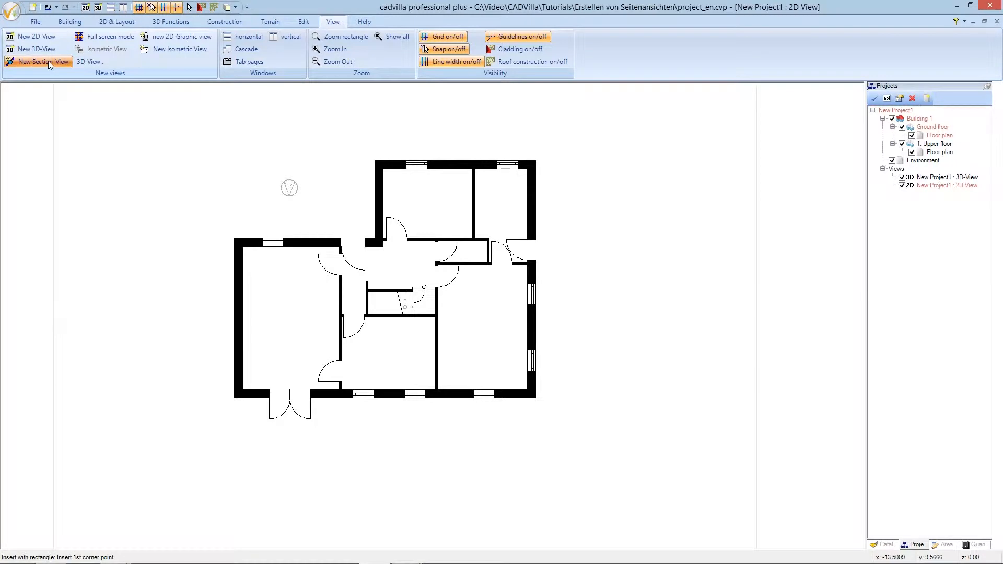
# Place Section A-A's axis below the plan, with its depth covering the whole house
pyautogui.click(188, 131)
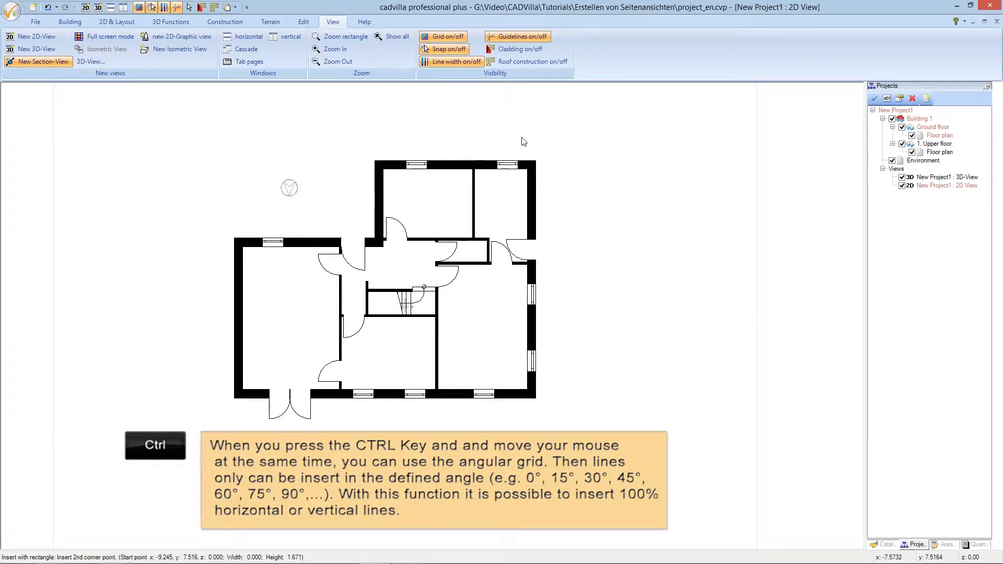
pyautogui.click(567, 138)
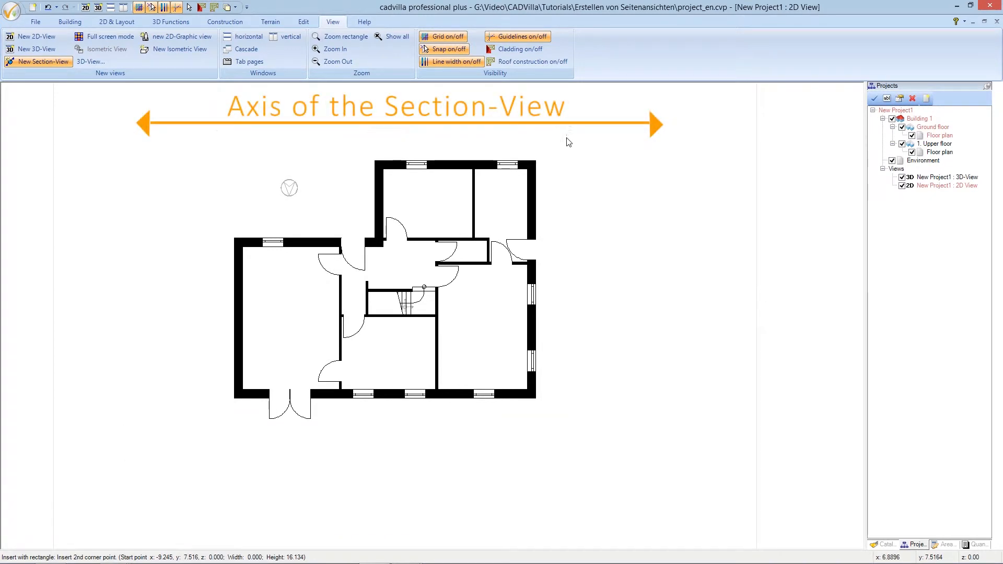
pyautogui.click(576, 294)
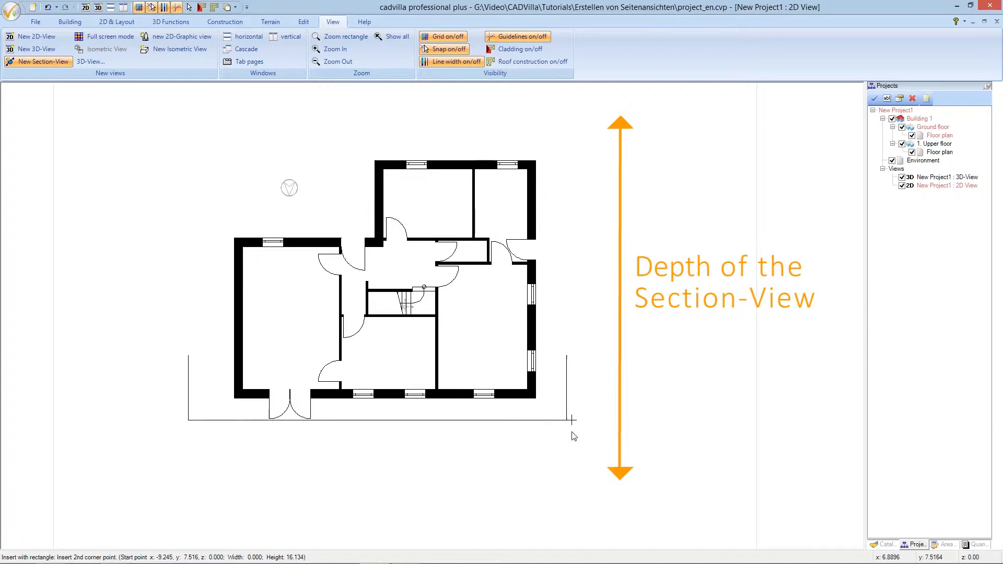
pyautogui.click(572, 454)
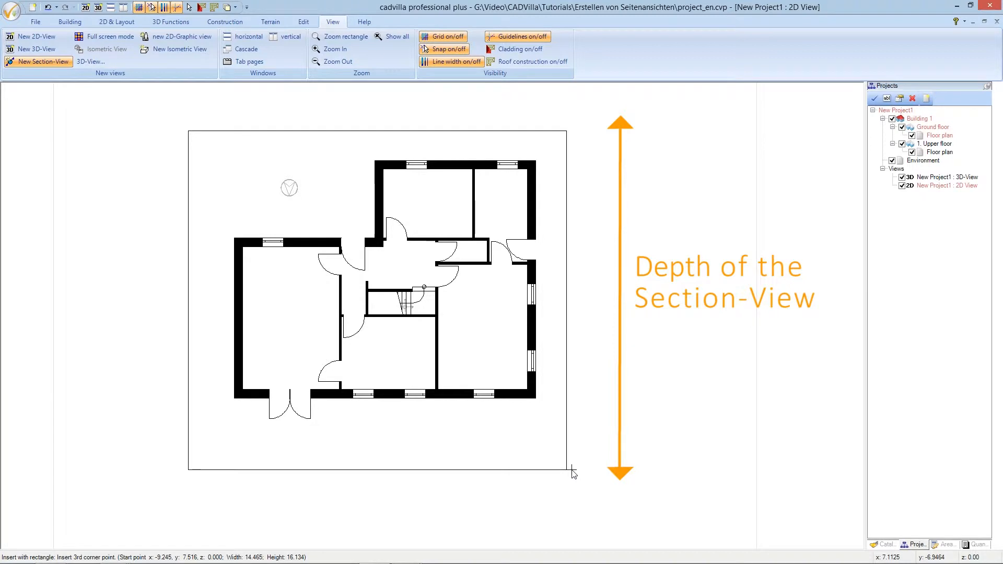
pyautogui.click(571, 470)
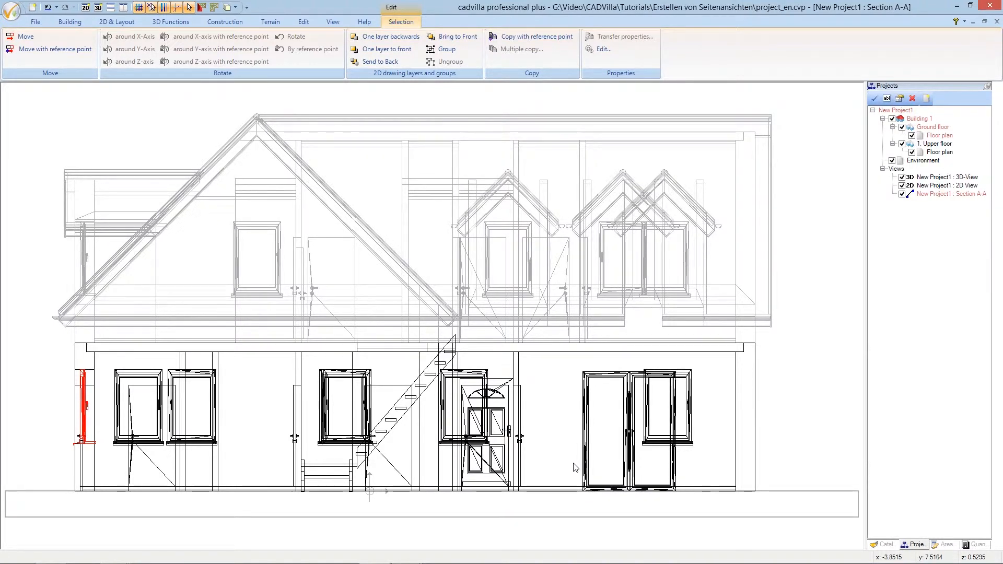
# Enable Hidden line removal in Section A-A's view properties
pyautogui.press('Escape')
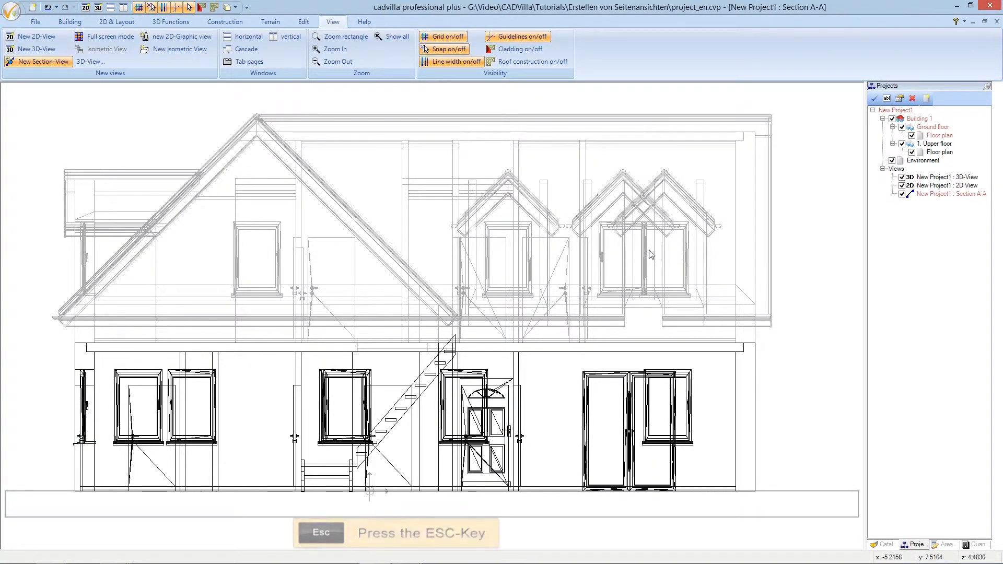
pyautogui.rightClick(645, 98)
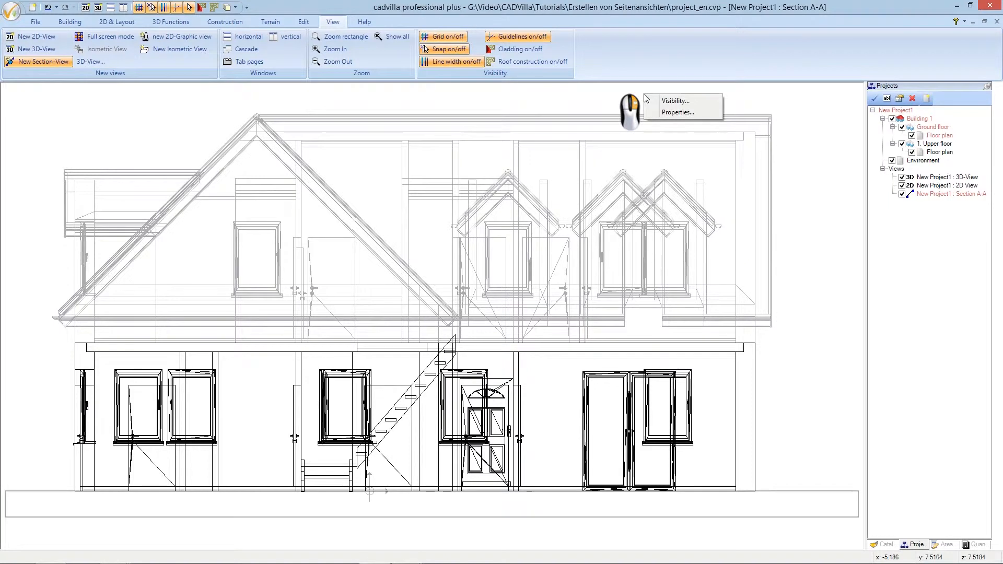
pyautogui.click(677, 112)
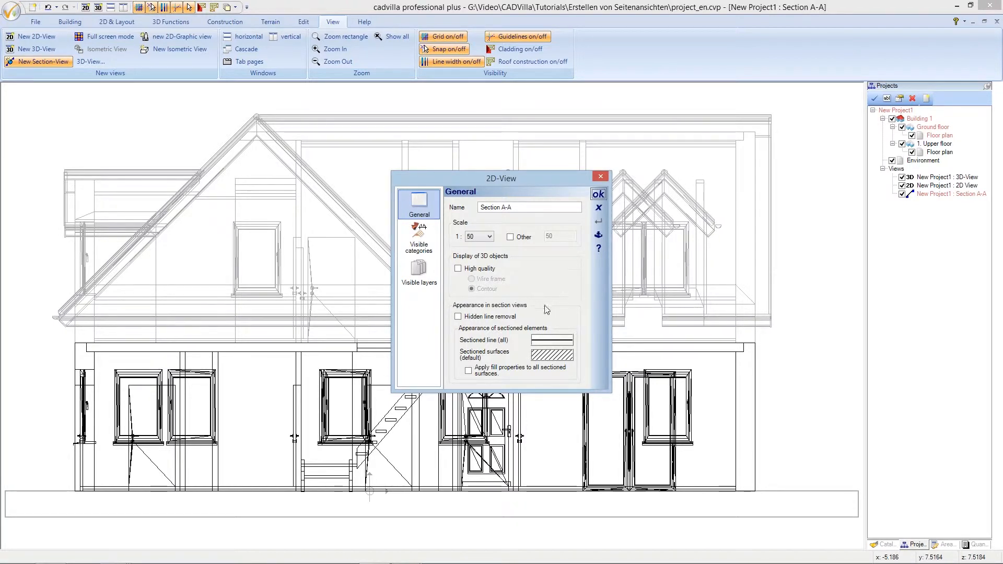
pyautogui.click(458, 316)
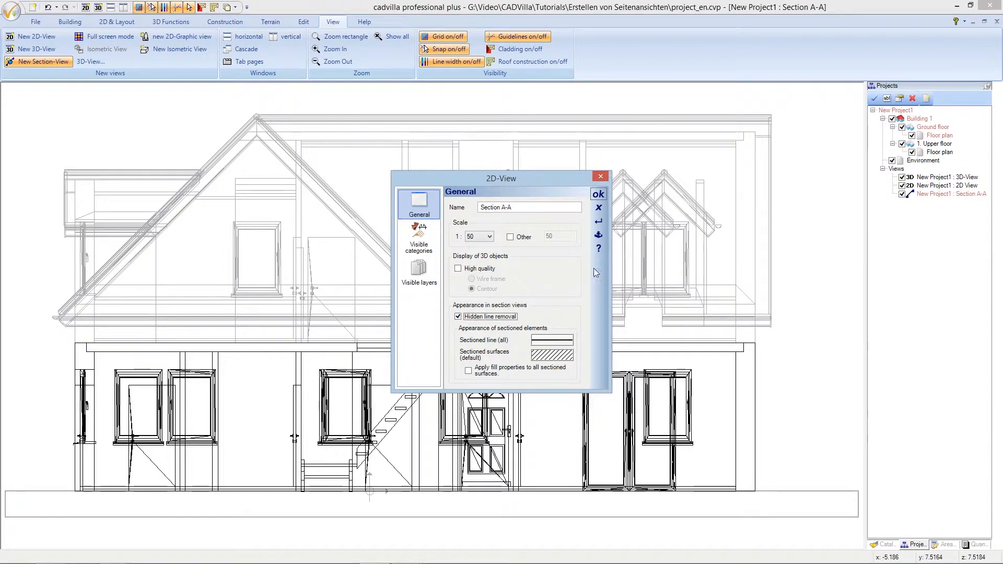
pyautogui.click(600, 195)
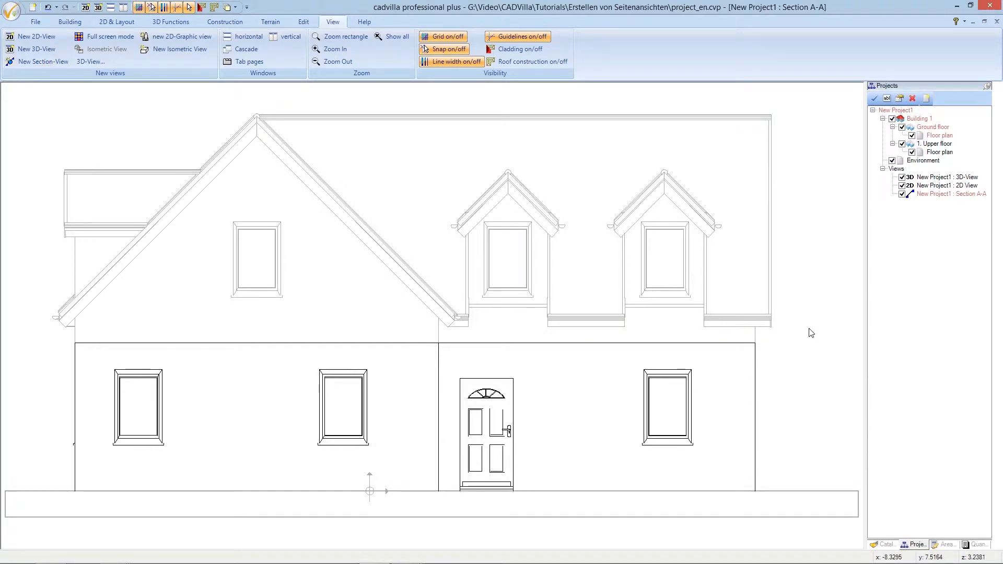
pyautogui.keyDown('ctrl'); pyautogui.keyDown('shift'); pyautogui.scroll(-2, 810, 341); pyautogui.keyUp('shift'); pyautogui.keyUp('ctrl')
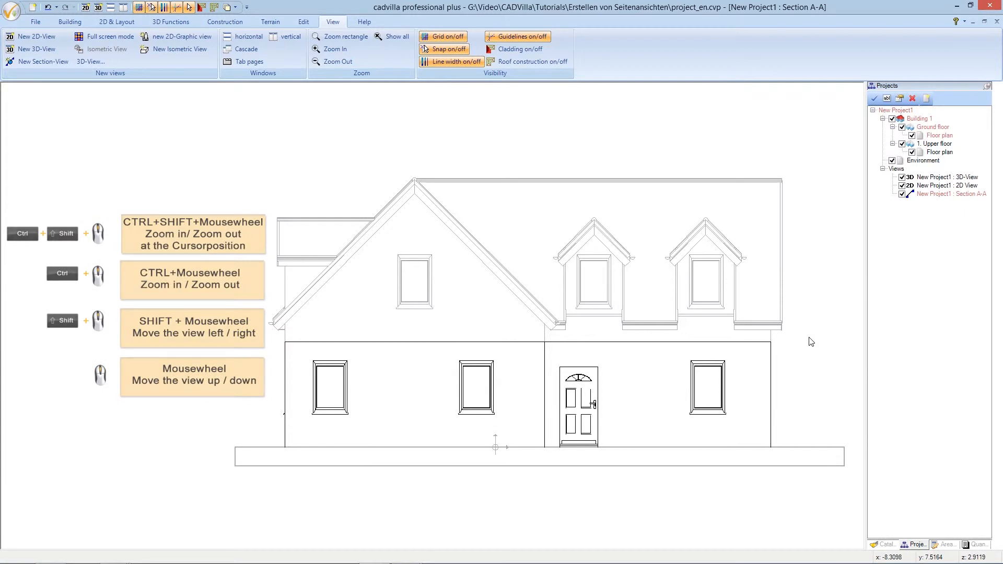
pyautogui.keyDown('ctrl'); pyautogui.keyDown('shift'); pyautogui.scroll(-1, 811, 341); pyautogui.keyUp('shift'); pyautogui.keyUp('ctrl')
pyautogui.keyDown('shift'); pyautogui.hscroll(4, 811, 342); pyautogui.keyUp('shift')
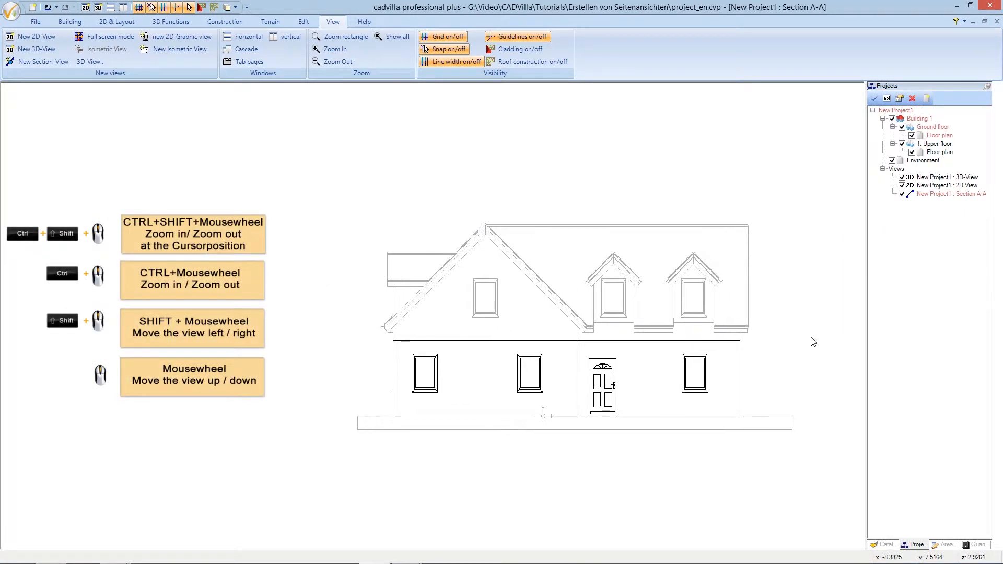
pyautogui.keyDown('shift'); pyautogui.hscroll(3, 811, 339); pyautogui.keyUp('shift')
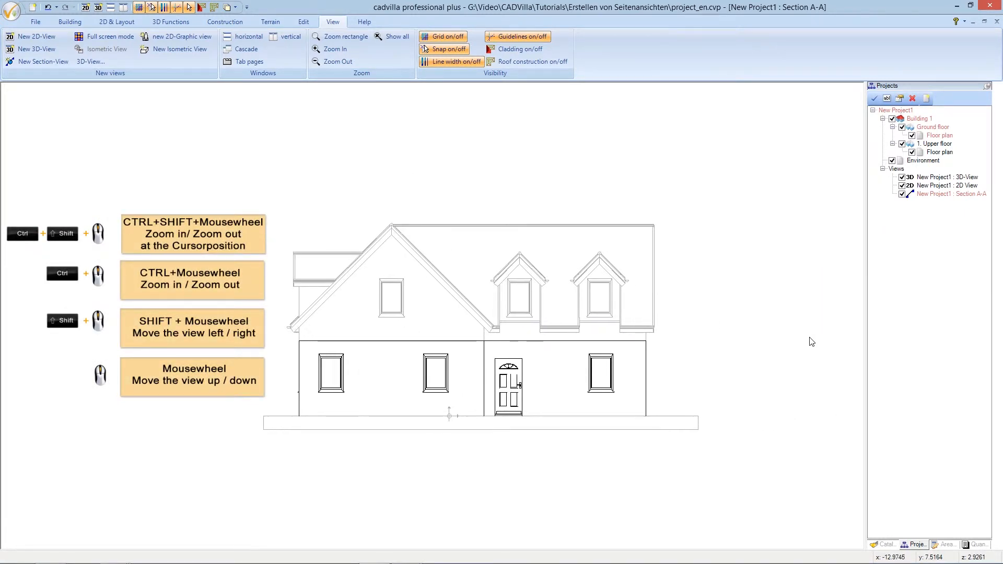
pyautogui.keyDown('ctrl'); pyautogui.keyDown('shift'); pyautogui.scroll(1, 520, 368); pyautogui.keyUp('shift'); pyautogui.keyUp('ctrl')
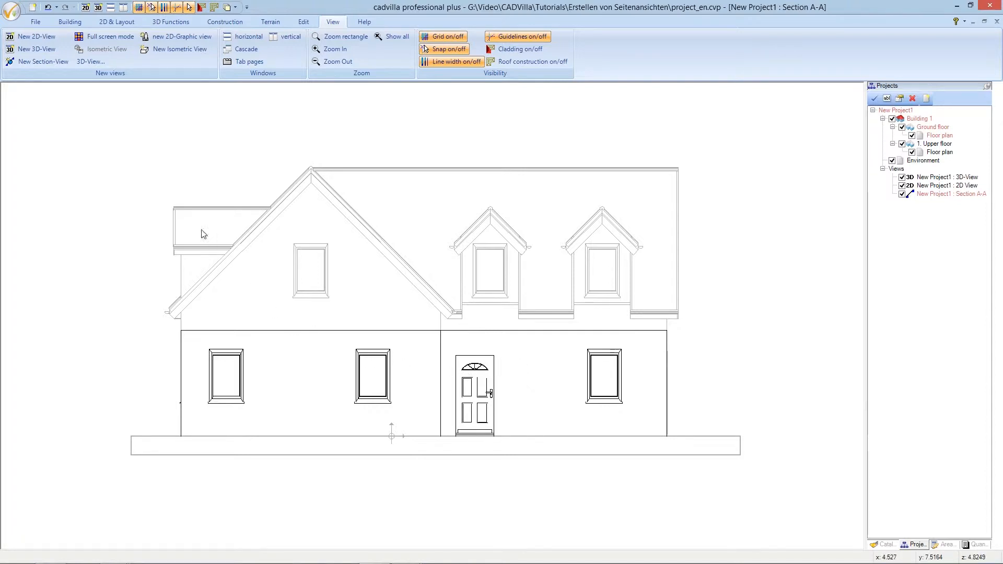
# Turn off the grid and line widths, then start the Numeric parallel guideline tool
pyautogui.click(139, 7)
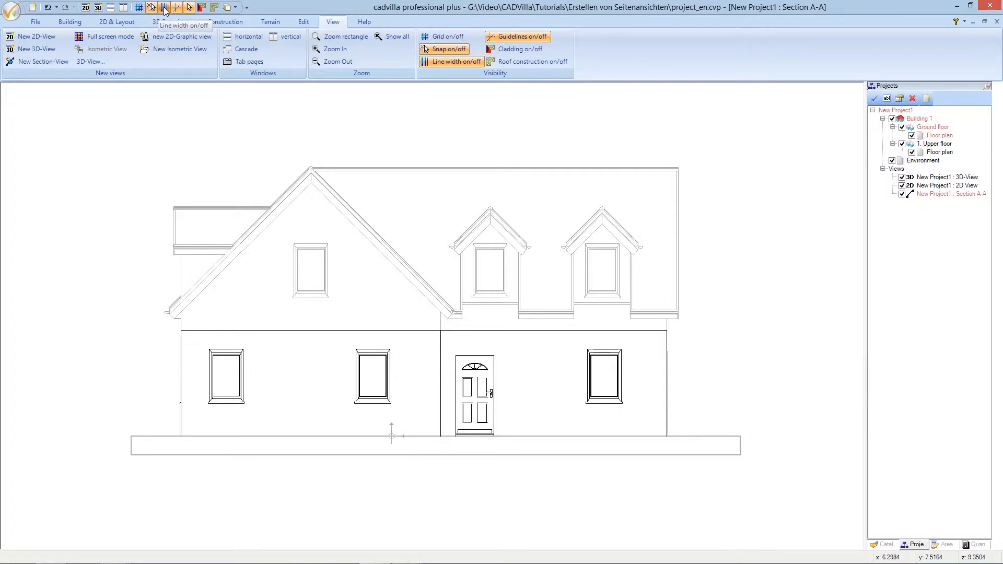
pyautogui.click(165, 7)
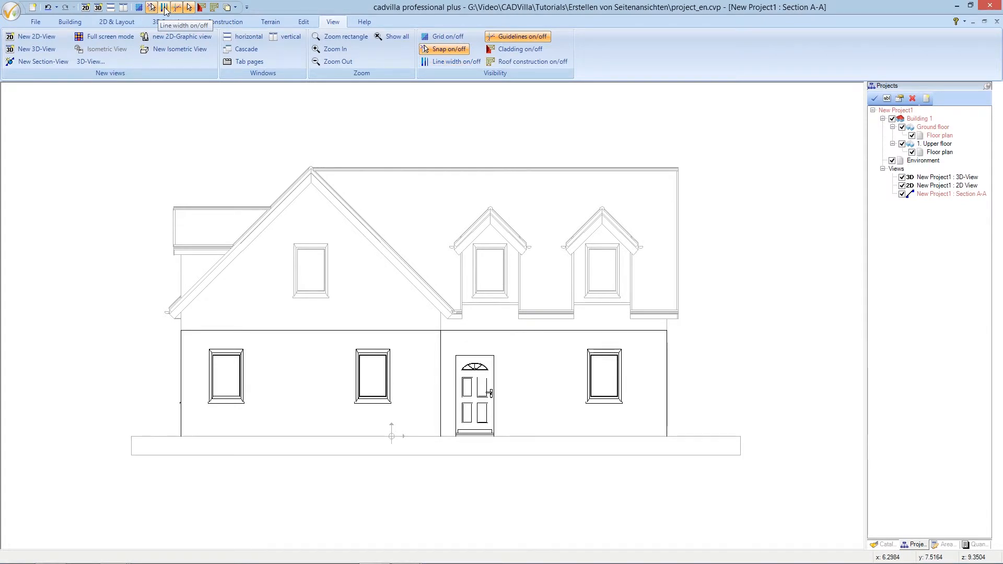
pyautogui.click(125, 23)
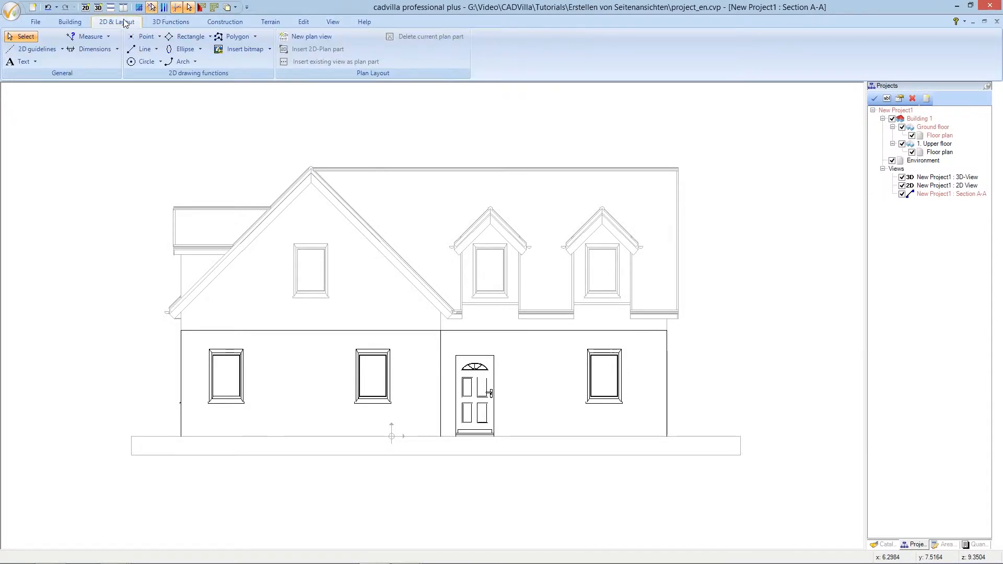
pyautogui.click(61, 50)
pyautogui.moveTo(56, 63)
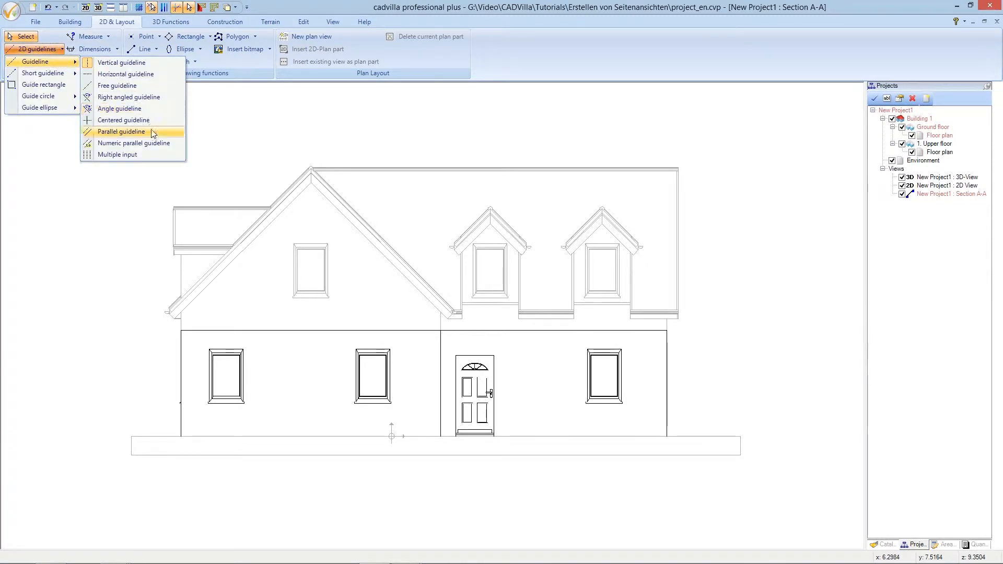
pyautogui.click(179, 149)
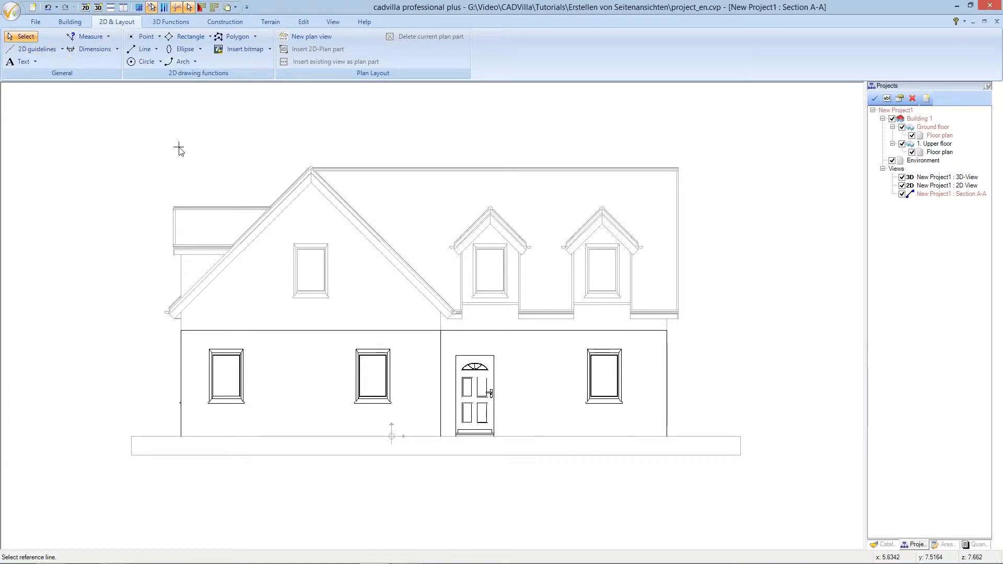
pyautogui.rightClick(202, 131)
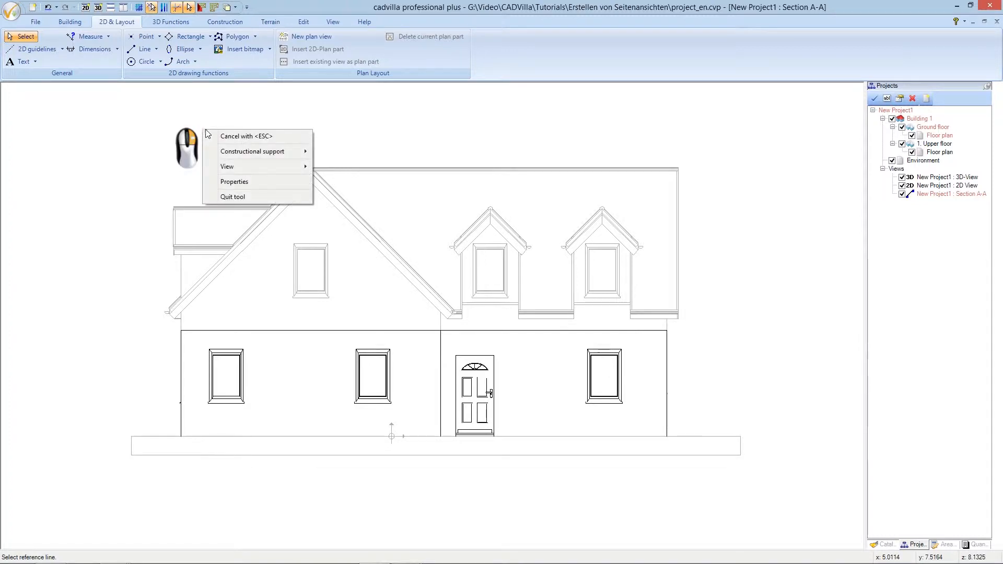
# Set the 2D guideline colour to lime green in the guideline Appearance properties
pyautogui.click(243, 183)
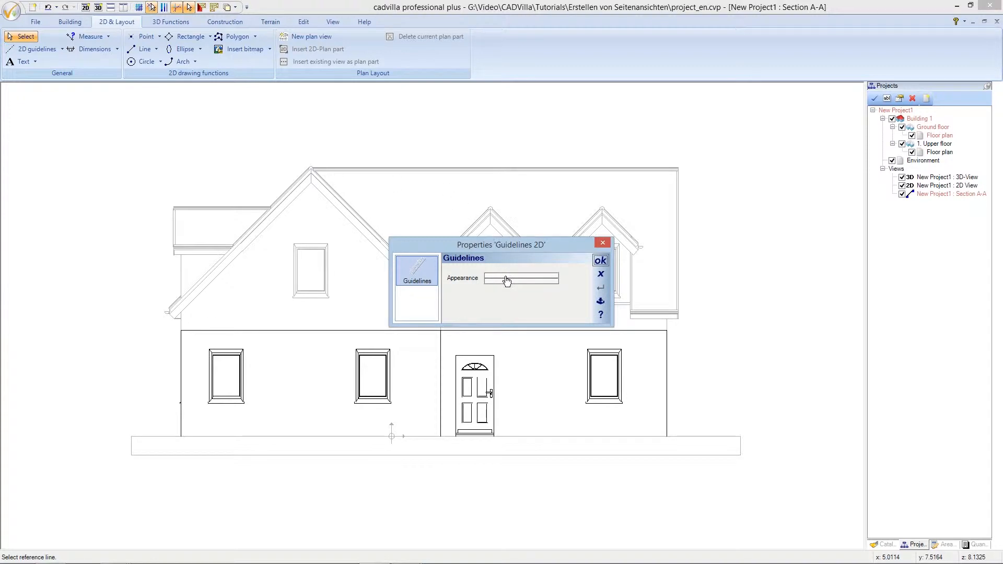
pyautogui.click(506, 281)
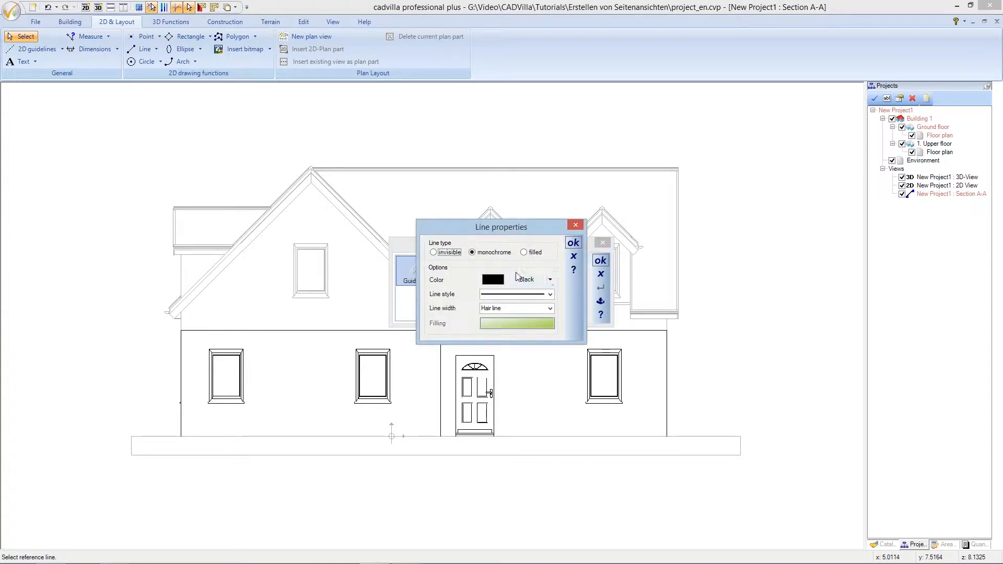
pyautogui.click(527, 280)
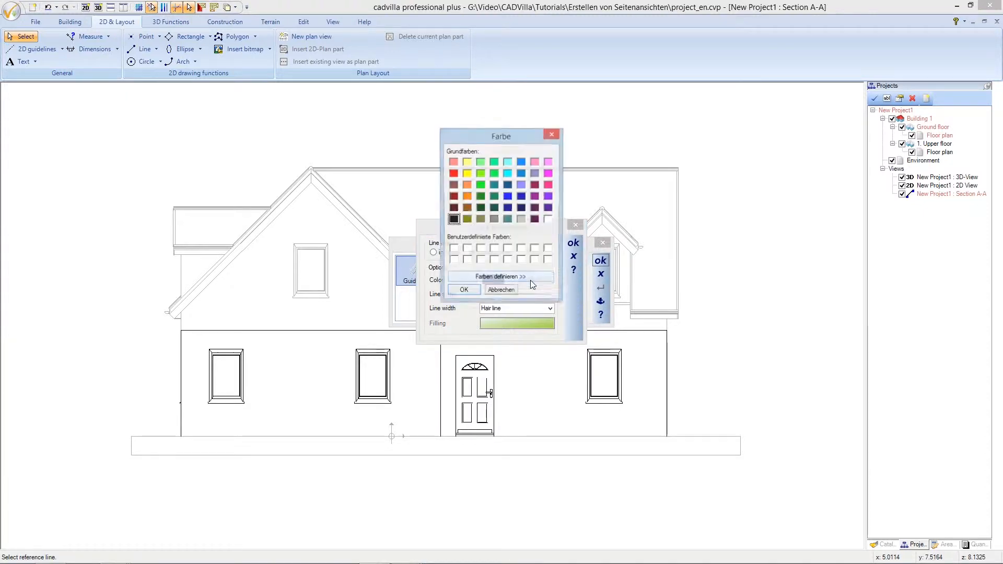
pyautogui.click(480, 186)
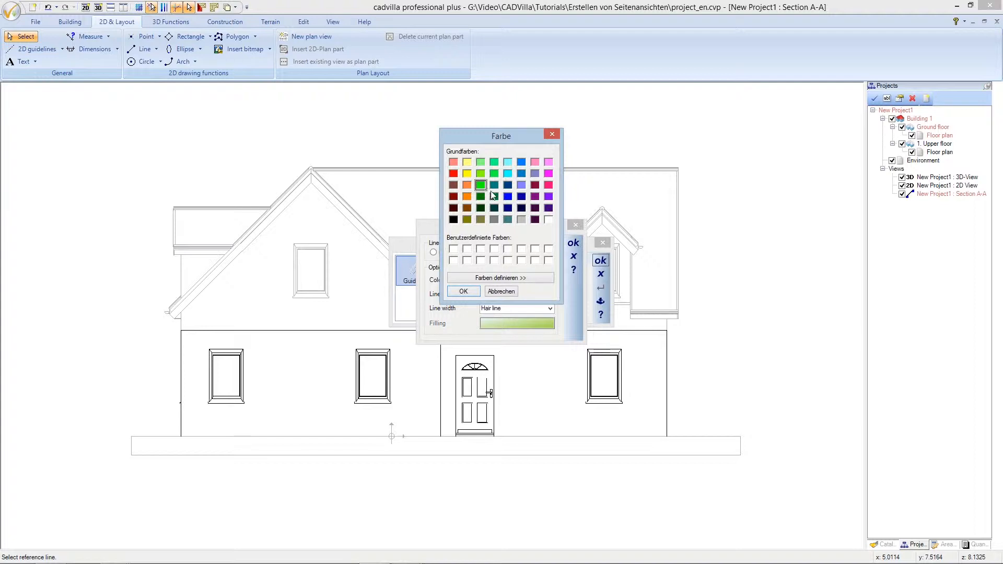
pyautogui.click(471, 291)
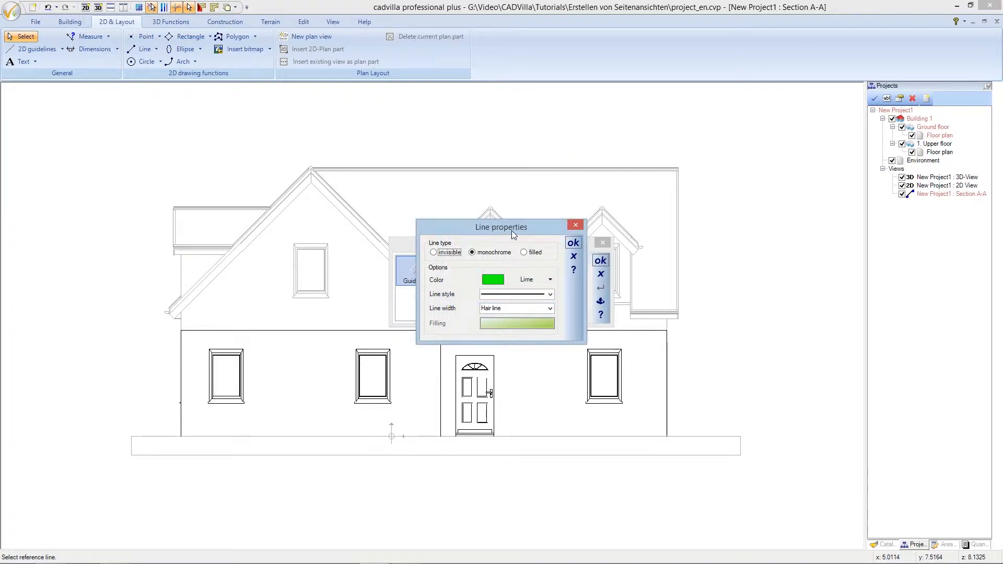
pyautogui.click(572, 243)
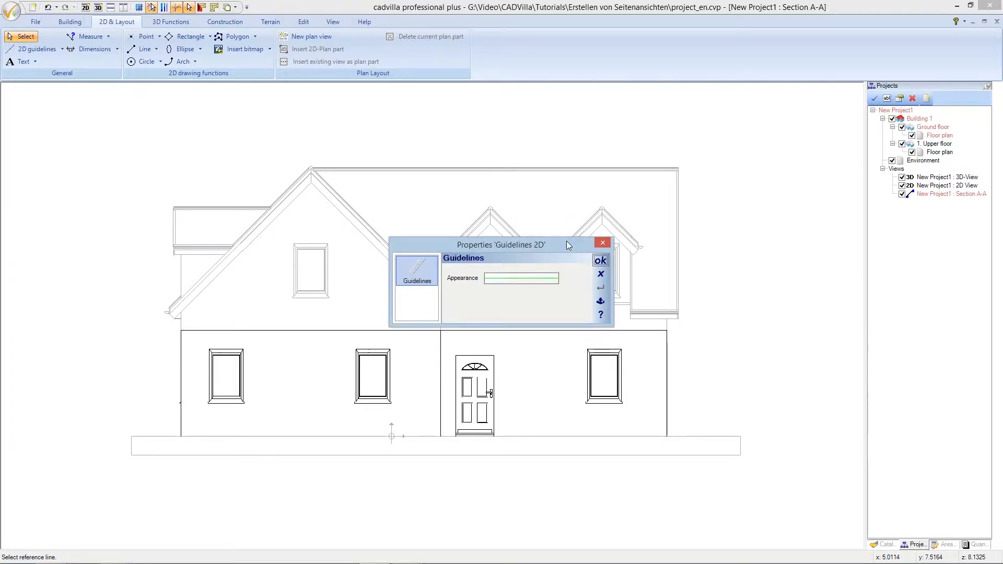
pyautogui.click(600, 260)
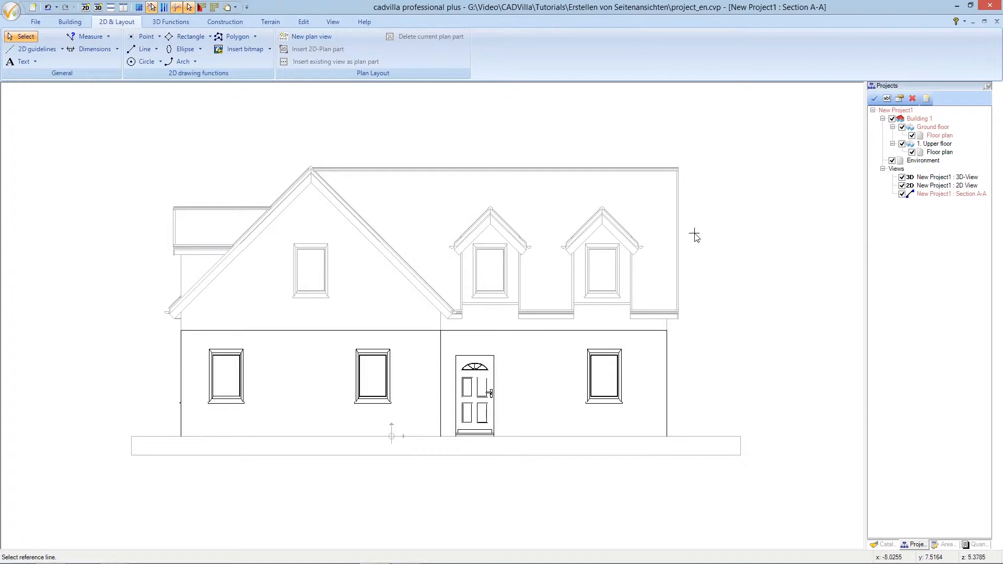
# Add a parallel guideline 3 m right of the house's right edge
pyautogui.scroll(2, 694, 235)
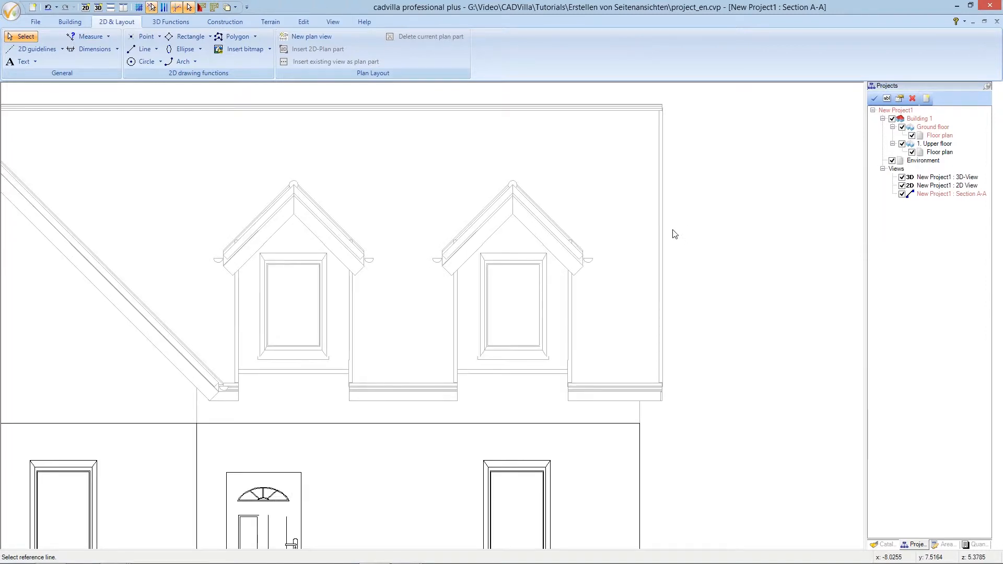
pyautogui.click(663, 227)
pyautogui.click(695, 228)
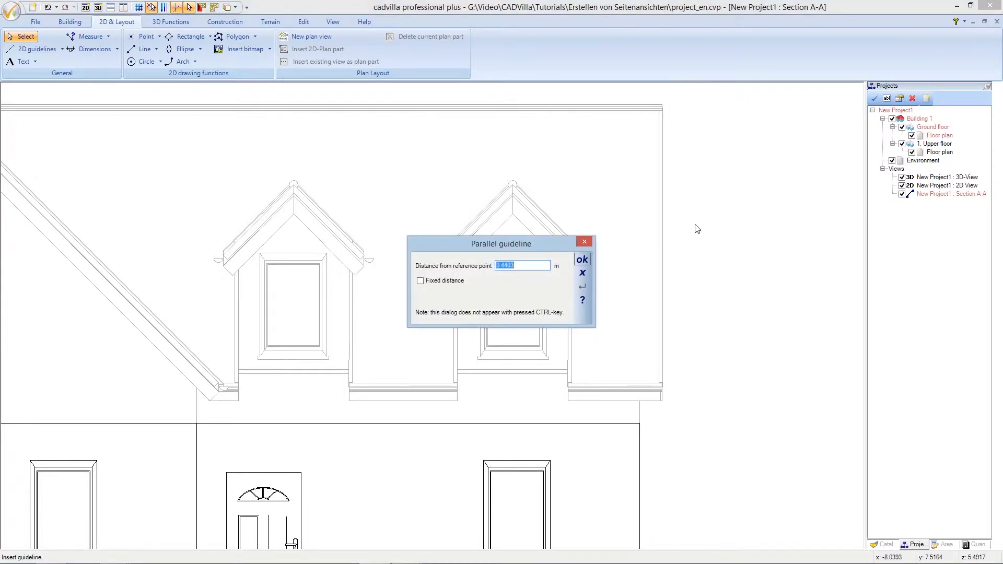
pyautogui.press('BackSpace')
pyautogui.write('3')
pyautogui.click(586, 259)
# Add a parallel guideline 3 m left of the house's left edge
pyautogui.scroll(-4, 591, 260)
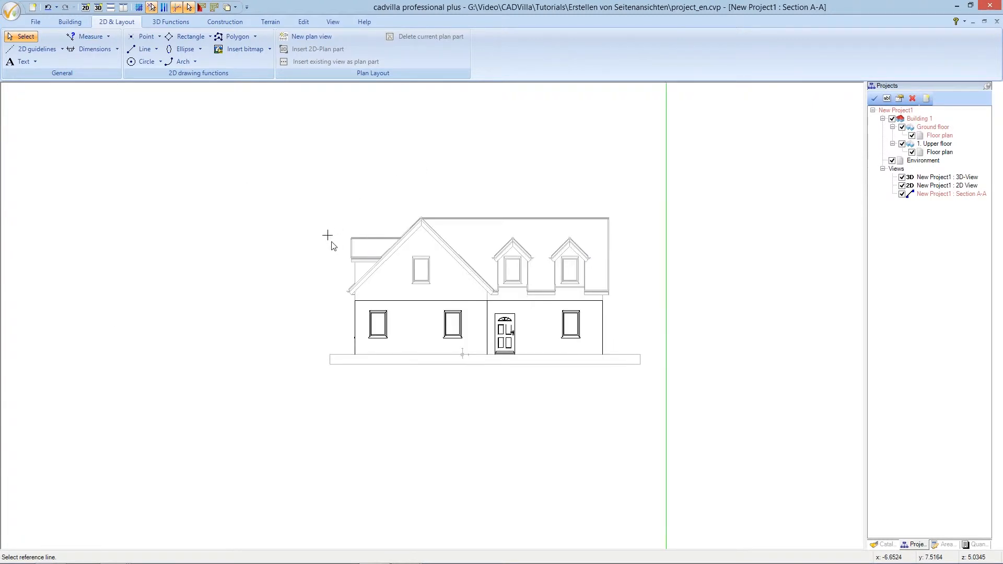
pyautogui.scroll(1, 331, 241)
pyautogui.scroll(3, 332, 245)
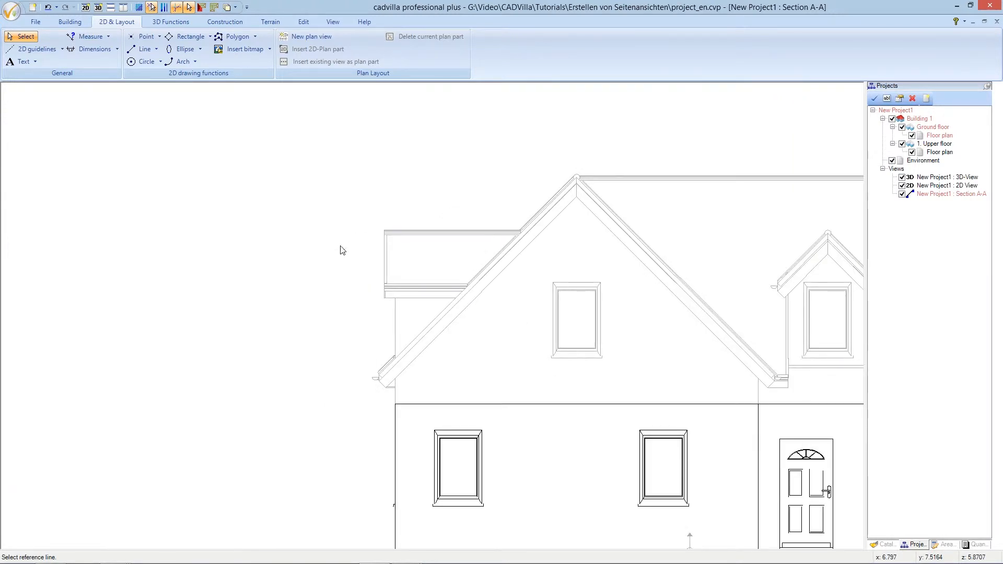
pyautogui.click(383, 257)
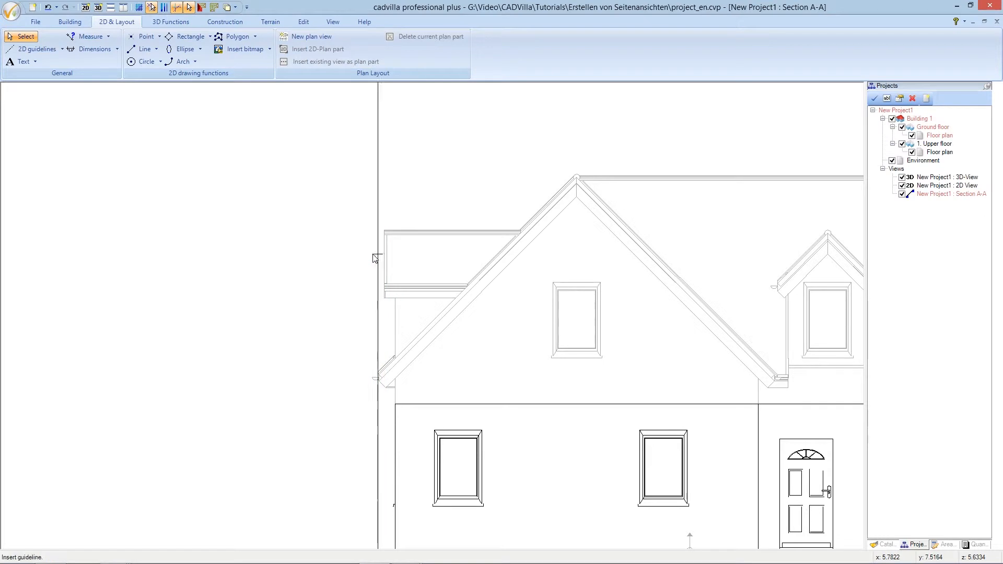
pyautogui.click(320, 258)
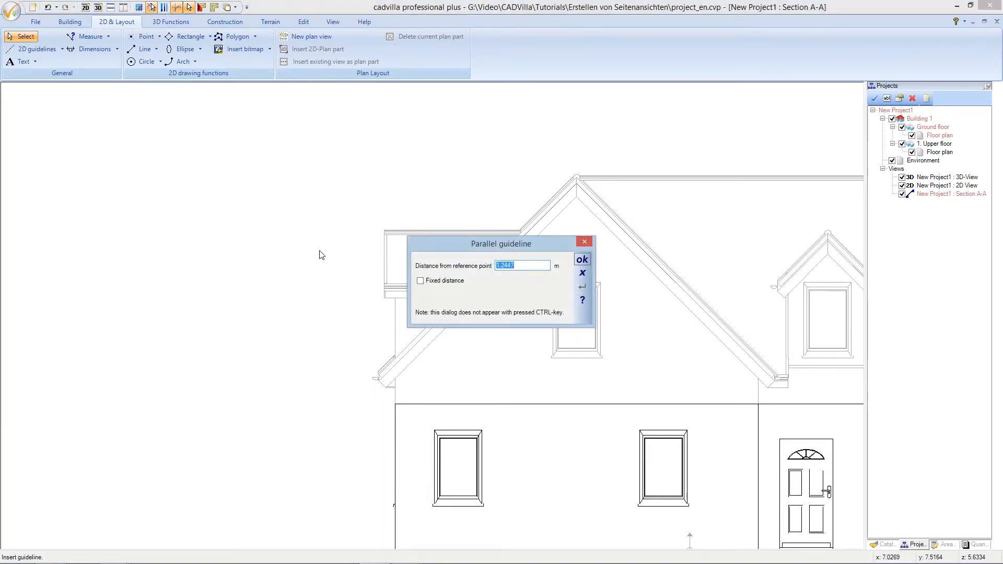
pyautogui.write('3')
pyautogui.click(581, 260)
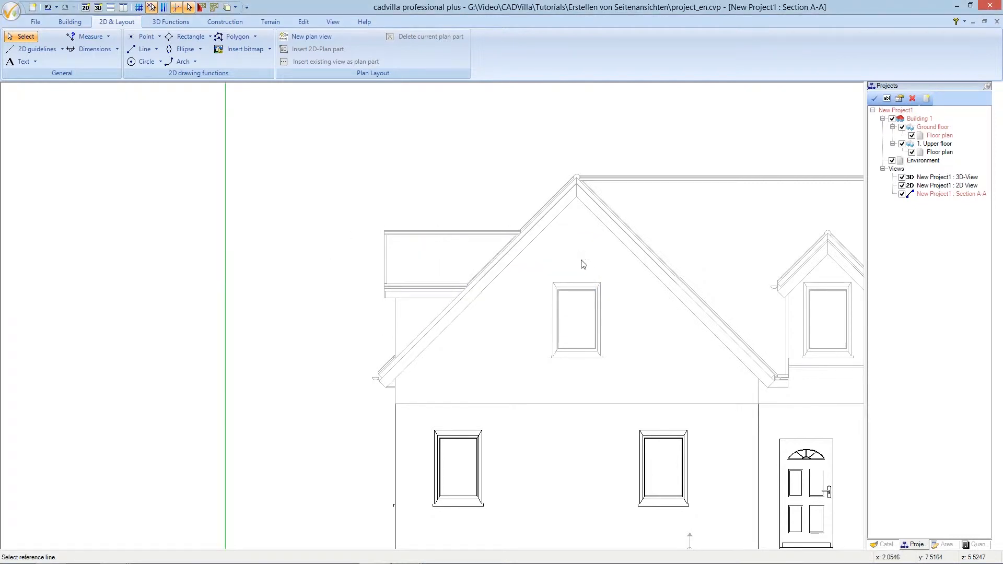
pyautogui.scroll(-2, 583, 264)
pyautogui.scroll(-2, 580, 261)
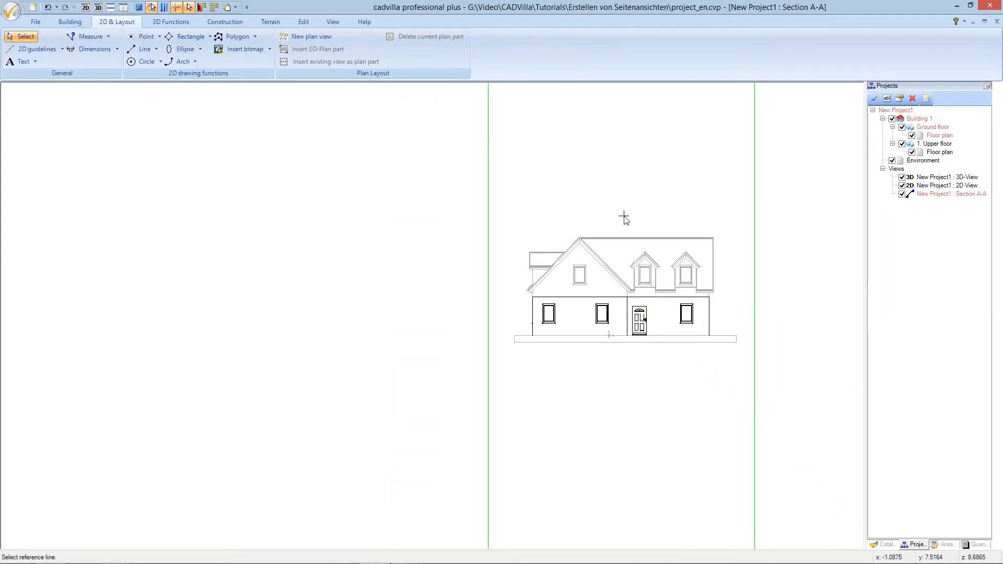
pyautogui.press('Right')
pyautogui.press('Right')
pyautogui.press('Right')
pyautogui.press('Right')
pyautogui.press('Right')
pyautogui.press('Right')
pyautogui.press('Right')
pyautogui.press('Right')
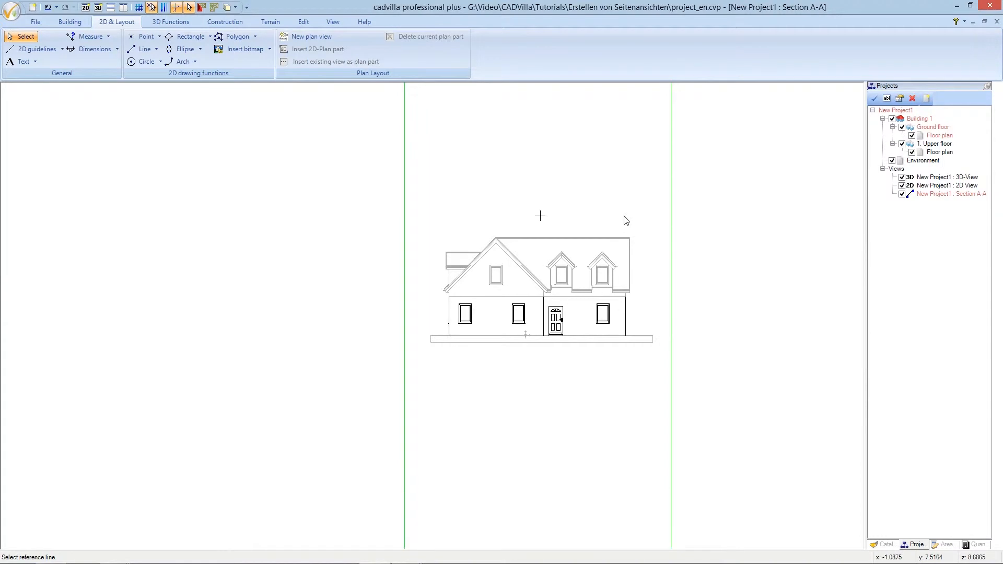
# Add outer guidelines 1 m beyond both 3 m guidelines
pyautogui.click(670, 220)
pyautogui.click(686, 224)
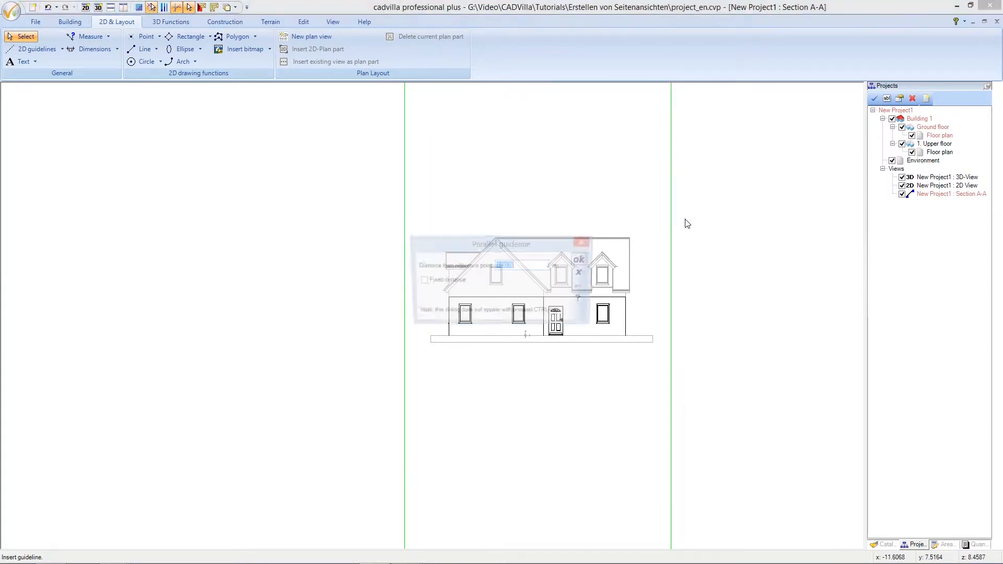
pyautogui.write('1')
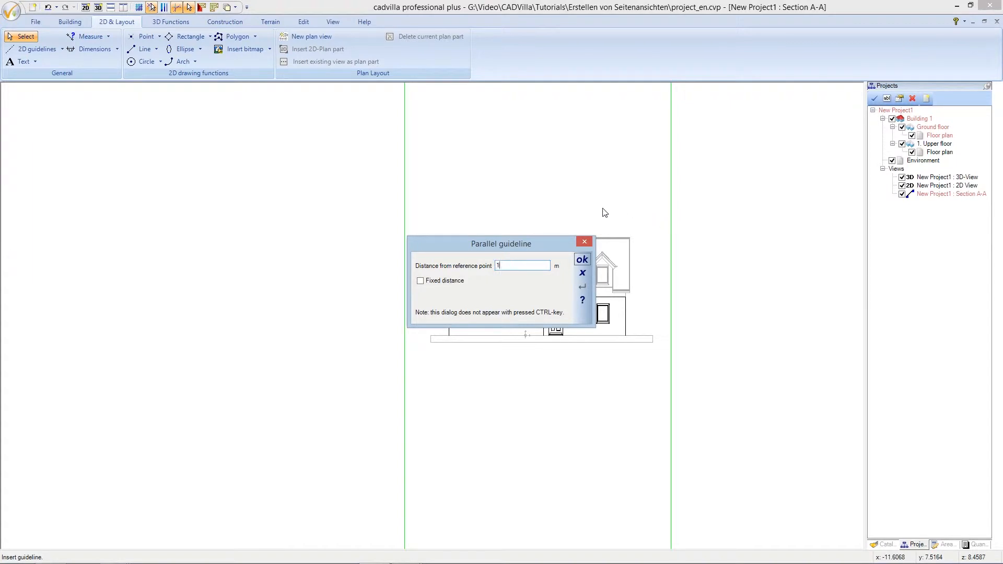
pyautogui.click(581, 260)
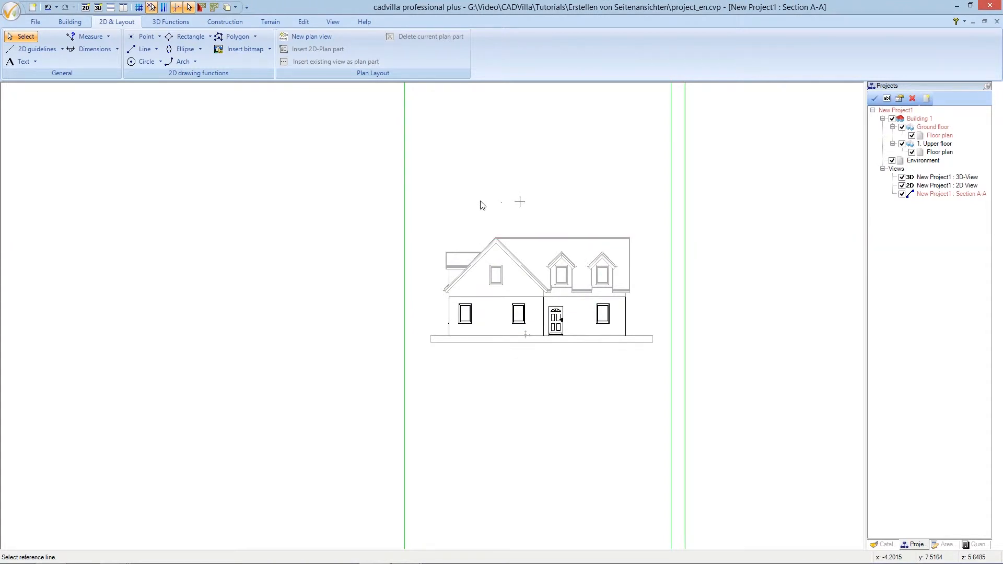
pyautogui.click(405, 225)
pyautogui.click(391, 226)
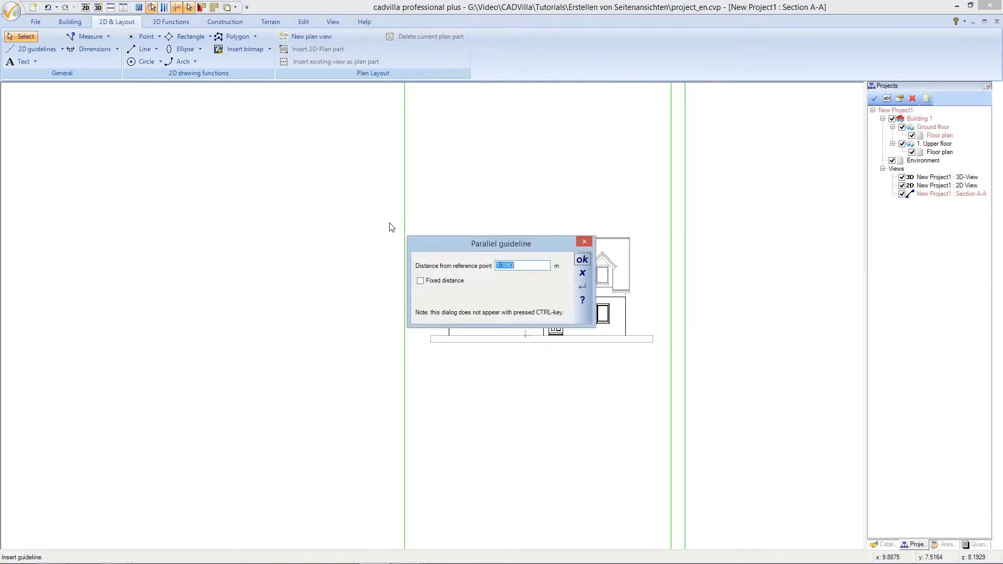
pyautogui.write('1')
pyautogui.click(582, 259)
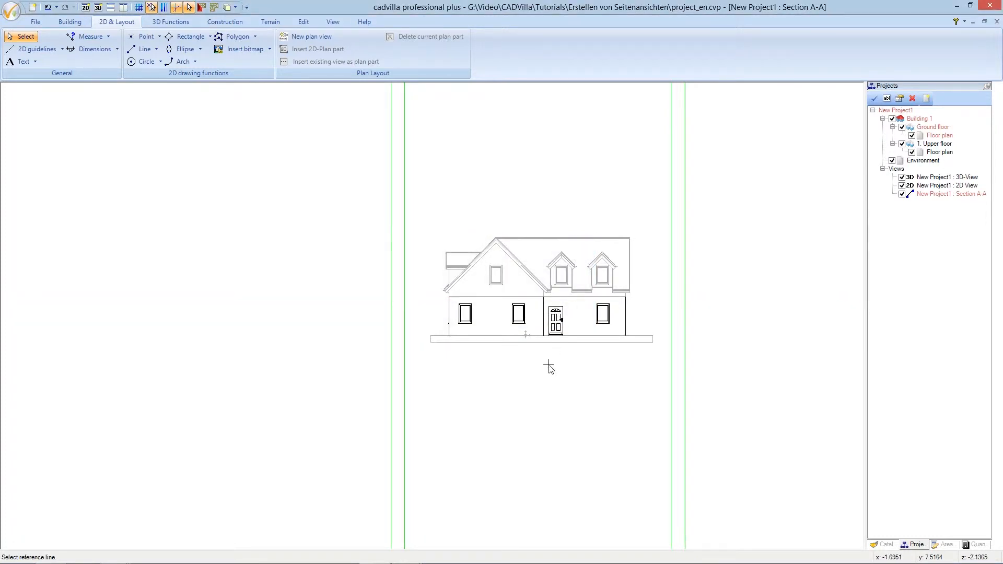
# Add two horizontal guidelines 1 m and 2 m below the ground line, then stop
pyautogui.scroll(1, 548, 367)
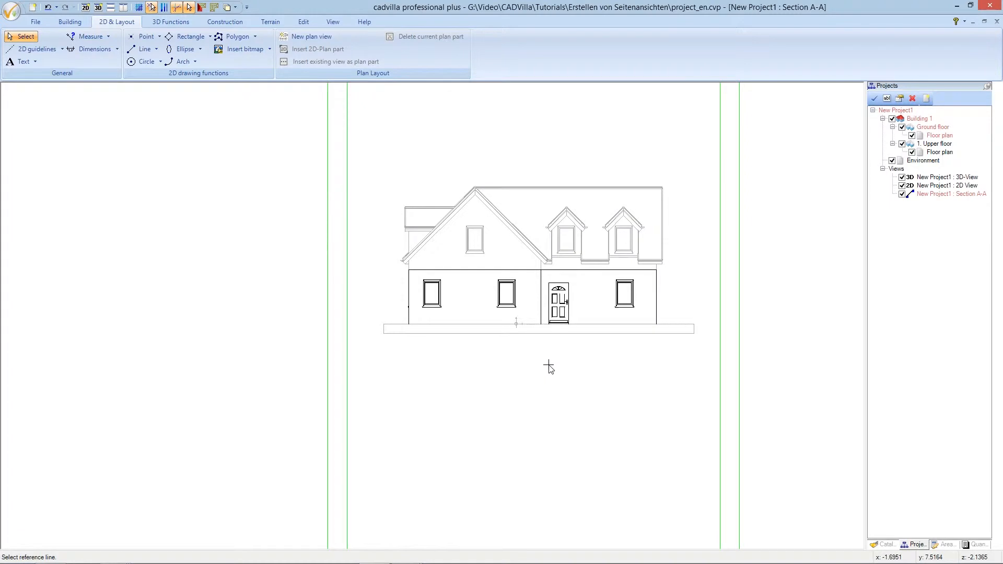
pyautogui.scroll(1, 549, 365)
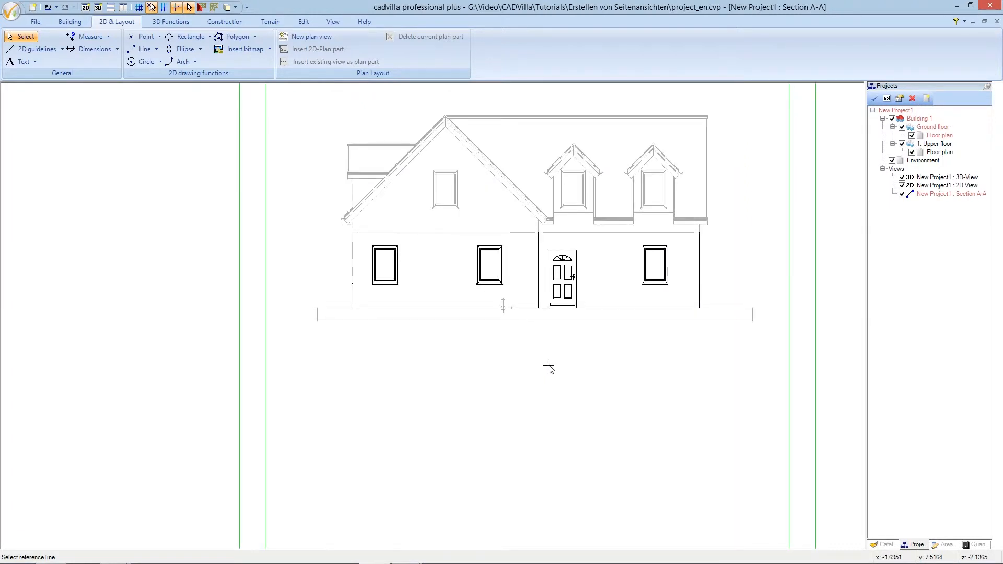
pyautogui.click(548, 321)
pyautogui.click(546, 343)
pyautogui.write('1')
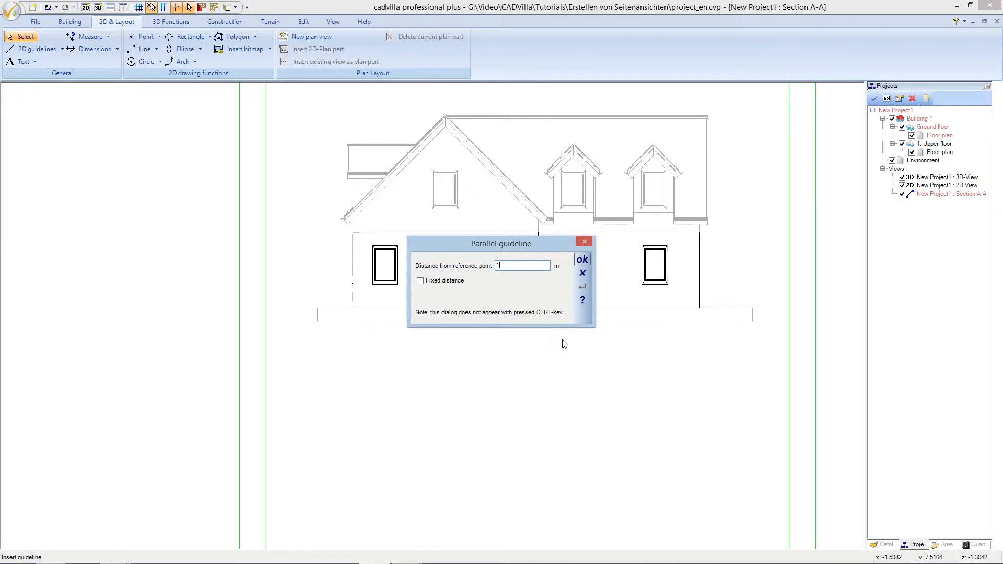
pyautogui.click(581, 260)
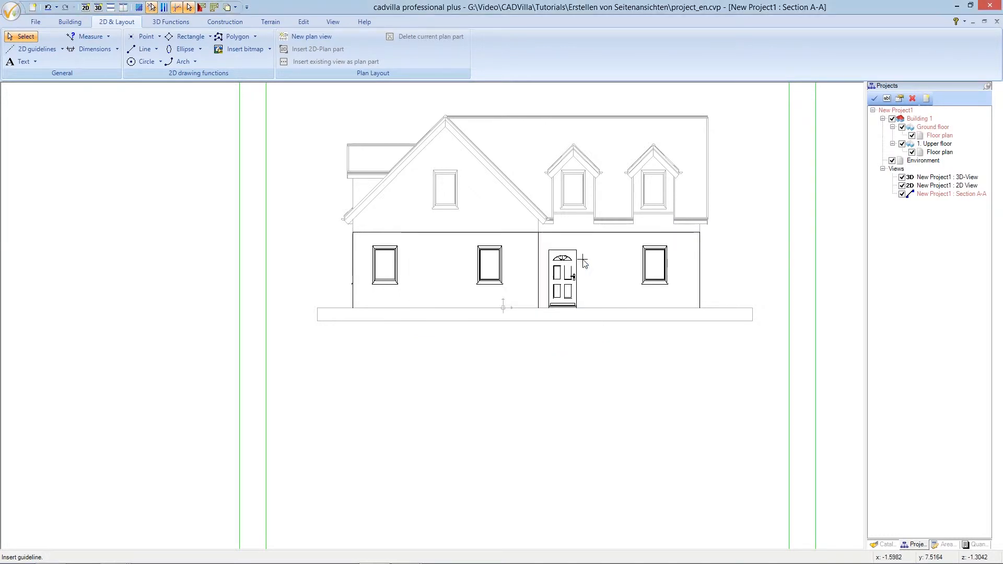
pyautogui.click(576, 349)
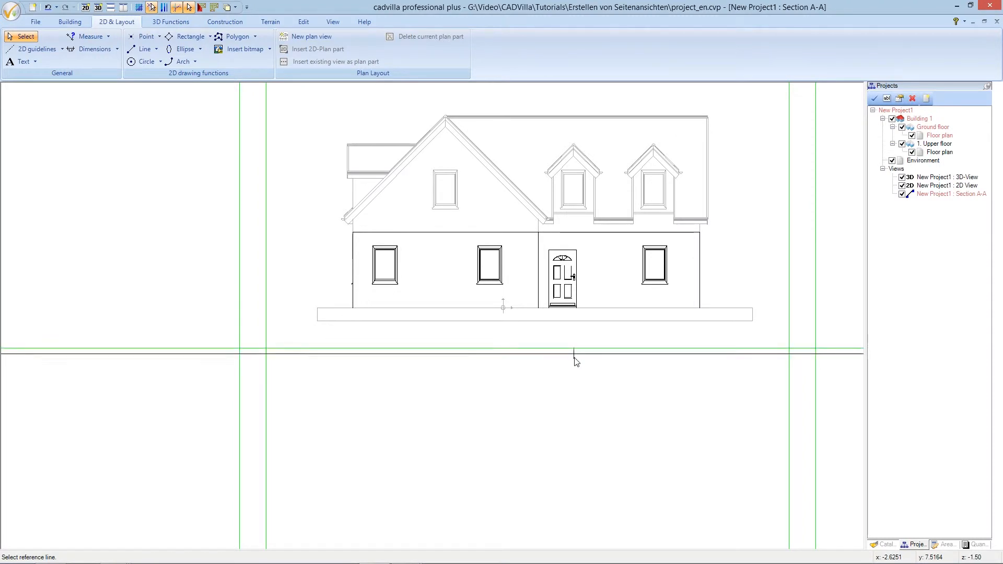
pyautogui.click(575, 386)
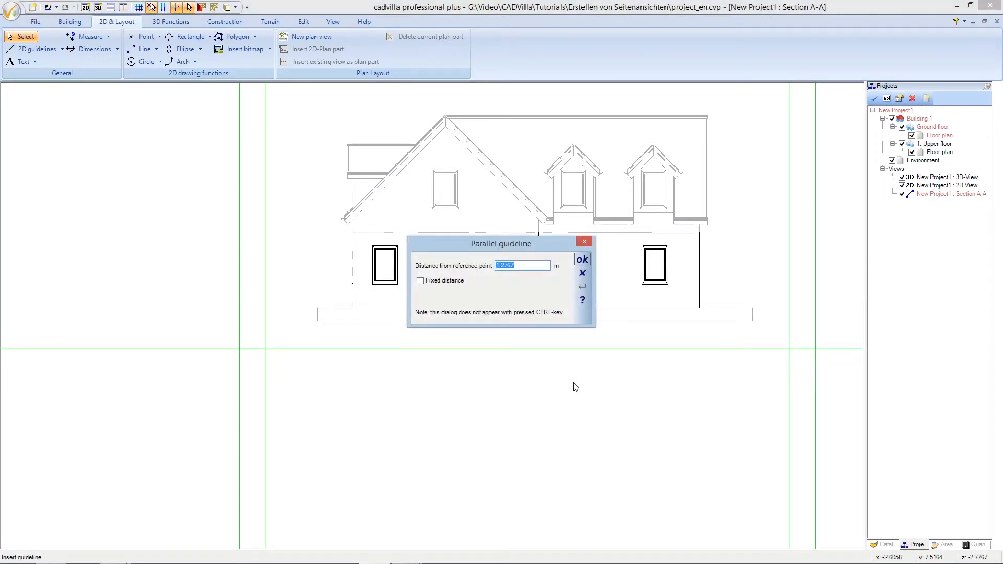
pyautogui.write('1')
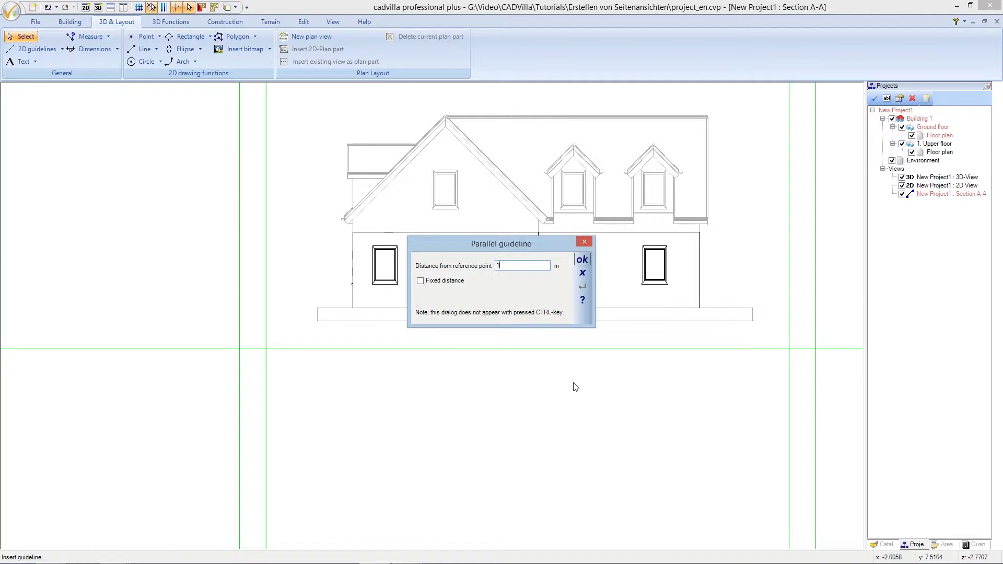
pyautogui.click(582, 261)
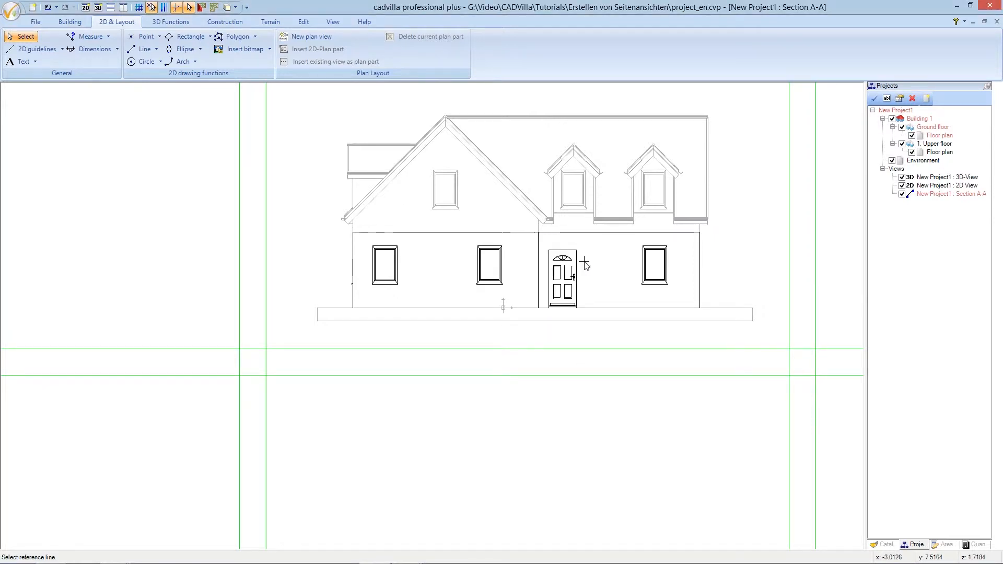
pyautogui.press('Escape')
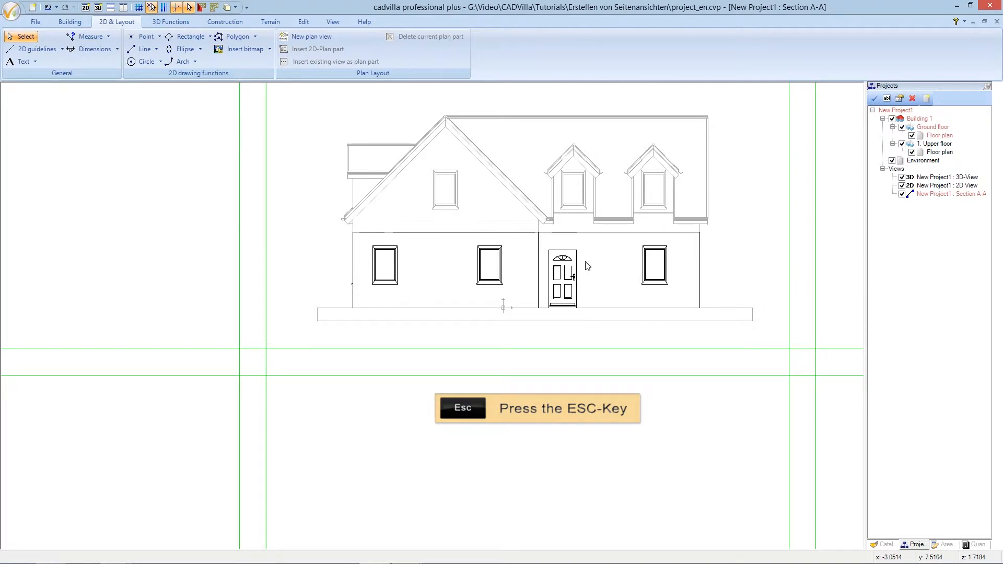
pyautogui.scroll(-1, 587, 265)
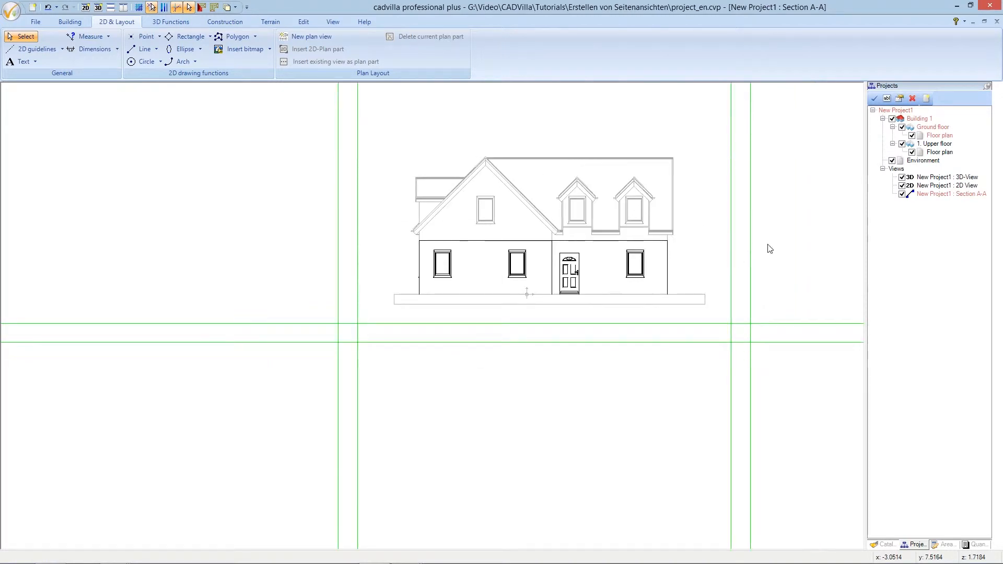
pyautogui.scroll(1, 778, 235)
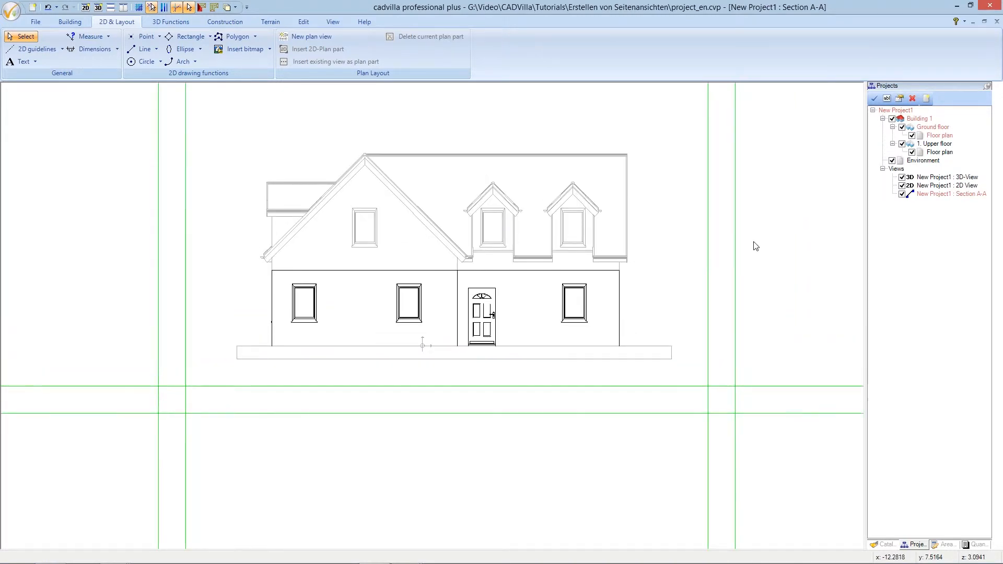
pyautogui.press('Up')
pyautogui.press('Up')
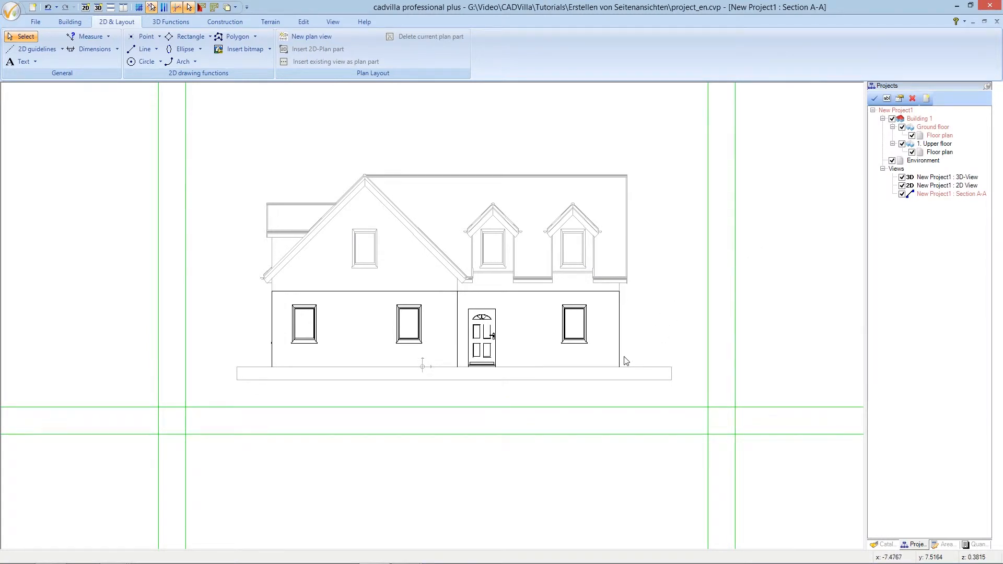
# Start the raw-construction height dimension tool
pyautogui.moveTo(626, 361); pyautogui.dragTo(613, 360, button='middle')
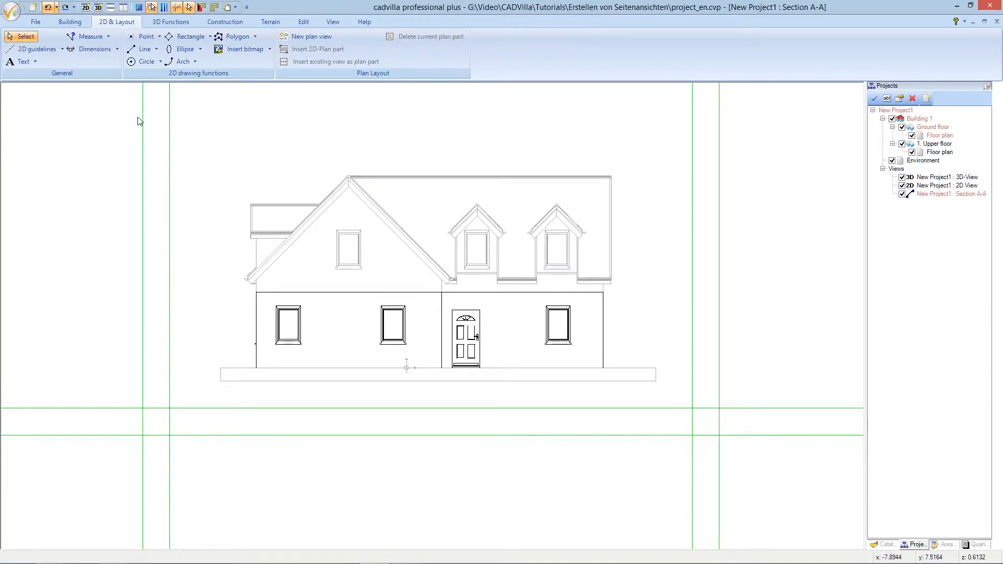
pyautogui.click(118, 50)
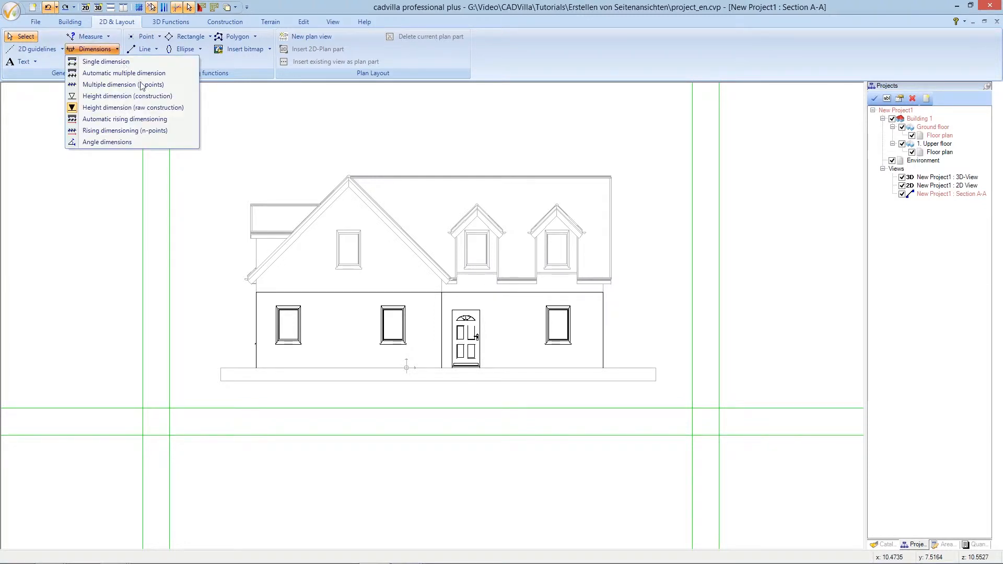
pyautogui.click(191, 115)
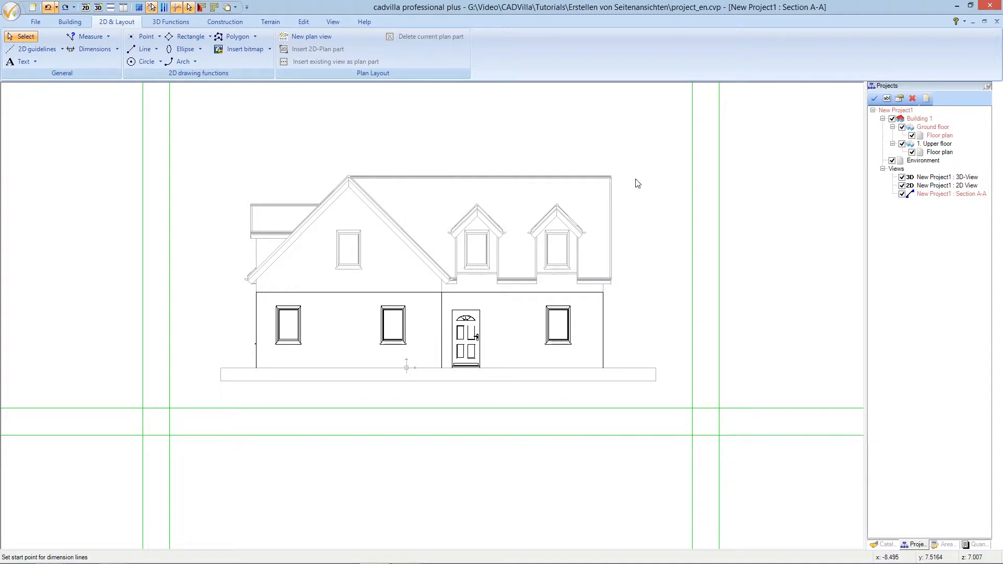
pyautogui.scroll(3, 641, 183)
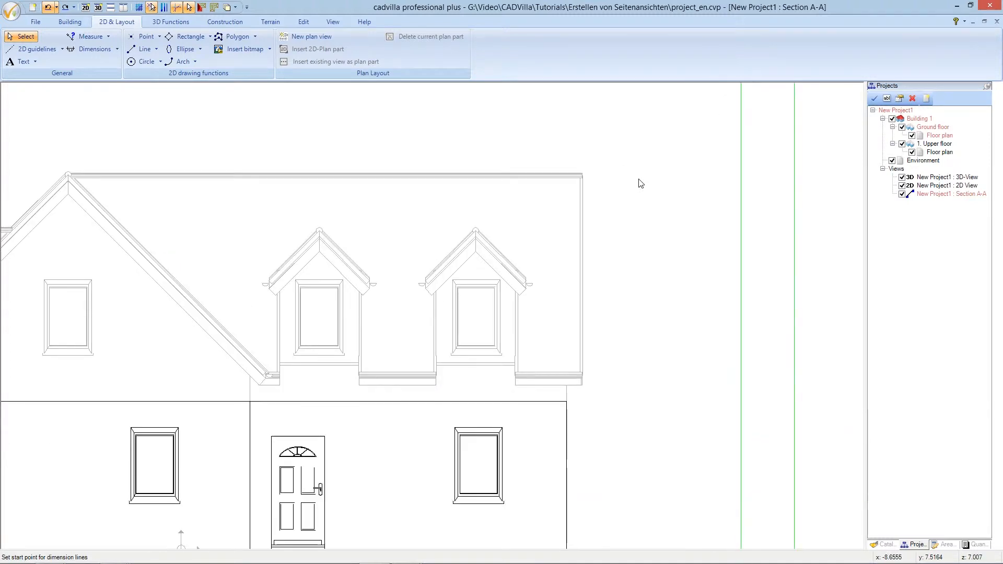
pyautogui.scroll(2, 640, 183)
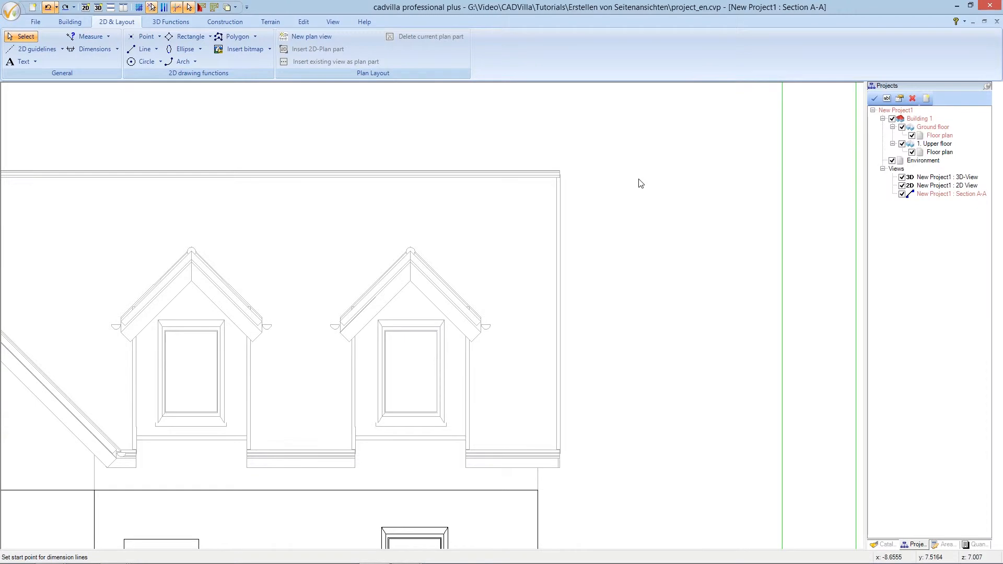
pyautogui.press('Right')
pyautogui.press('Right')
pyautogui.press('Right')
pyautogui.press('Right')
pyautogui.press('Right')
pyautogui.press('Right')
pyautogui.press('Right')
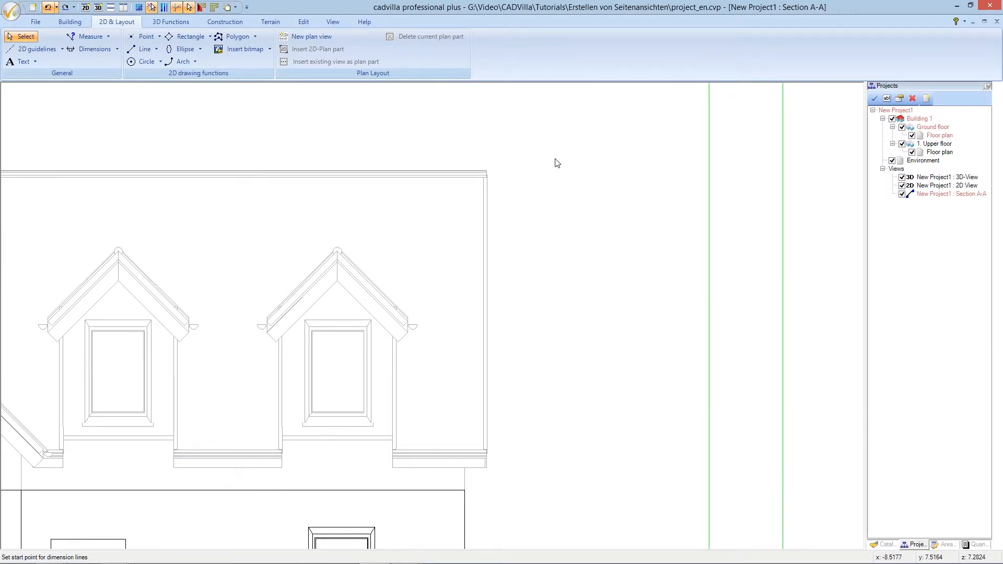
# Mark the main roof ridge at +7.12 on the right guideline, then pick the dormer ridge
pyautogui.scroll(2, 557, 162)
pyautogui.scroll(2, 511, 165)
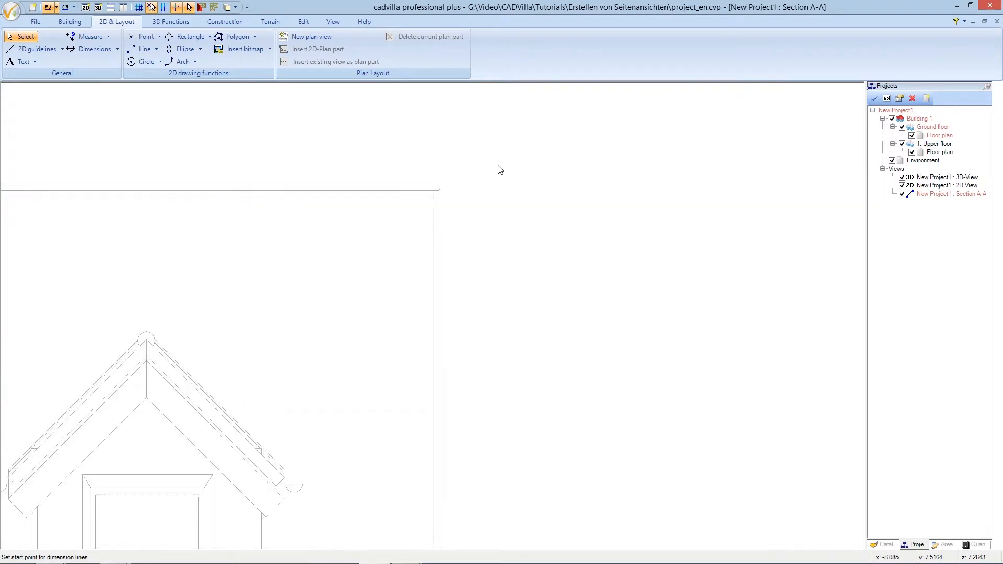
pyautogui.click(441, 185)
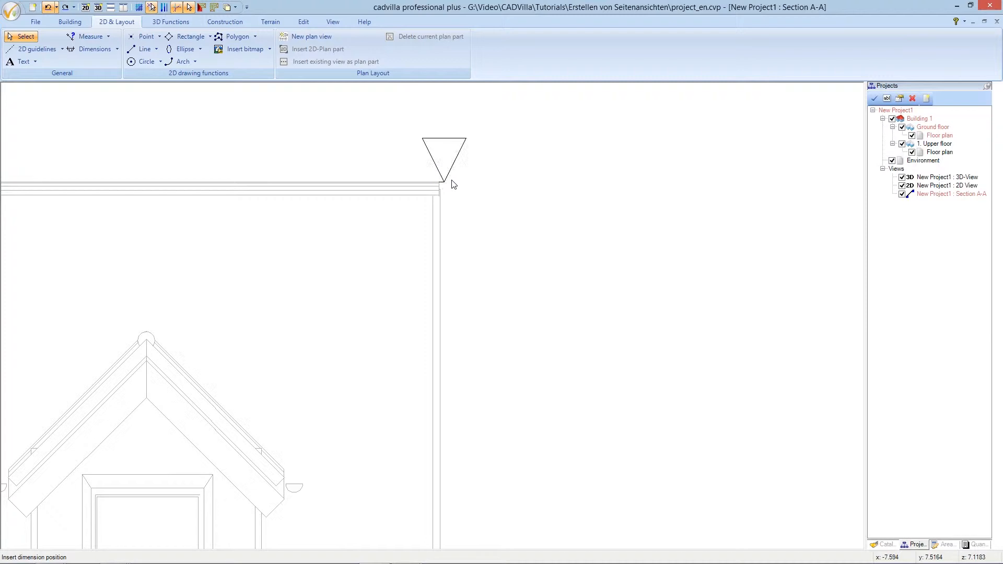
pyautogui.scroll(-2, 459, 183)
pyautogui.scroll(-2, 459, 184)
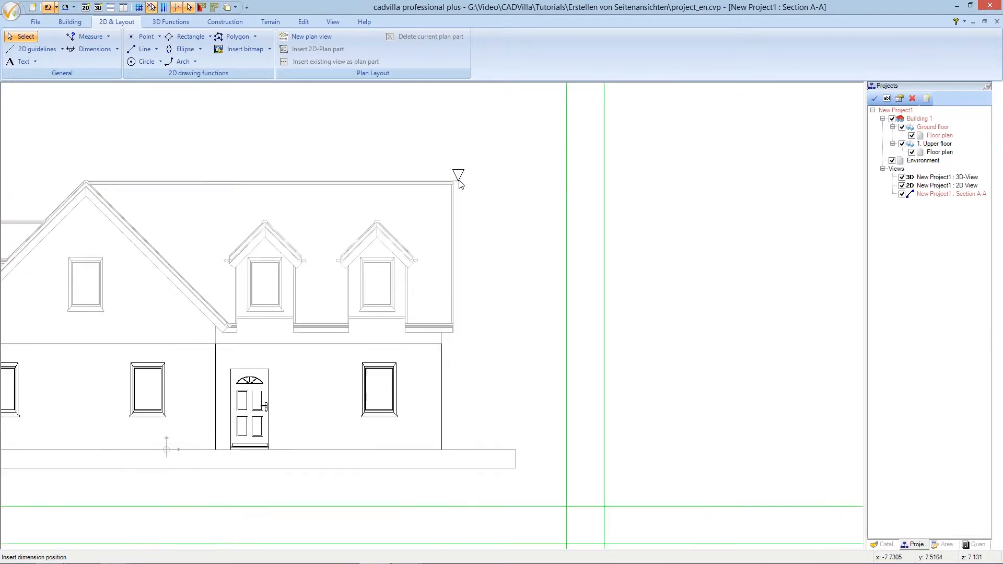
pyautogui.click(566, 163)
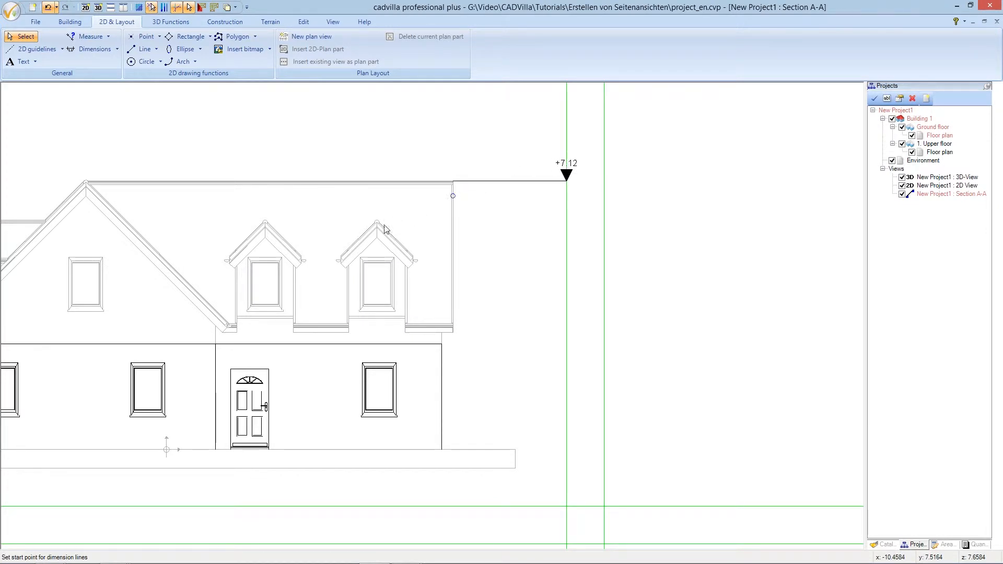
pyautogui.scroll(4, 384, 230)
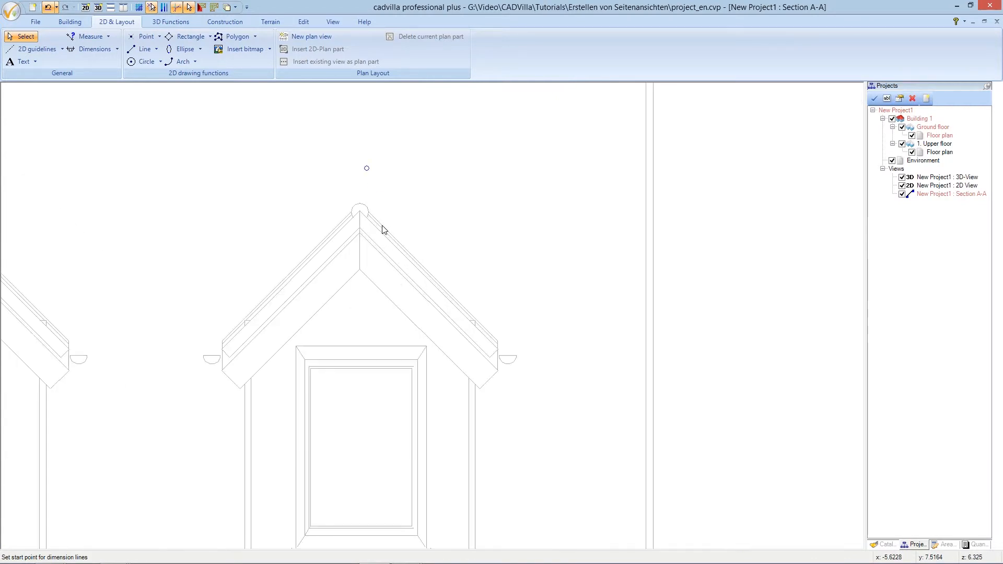
pyautogui.click(362, 215)
# Place the +6.03 dormer-ridge and +3.10 eave height marks on the right guideline
pyautogui.scroll(-4, 430, 209)
pyautogui.scroll(-3, 446, 201)
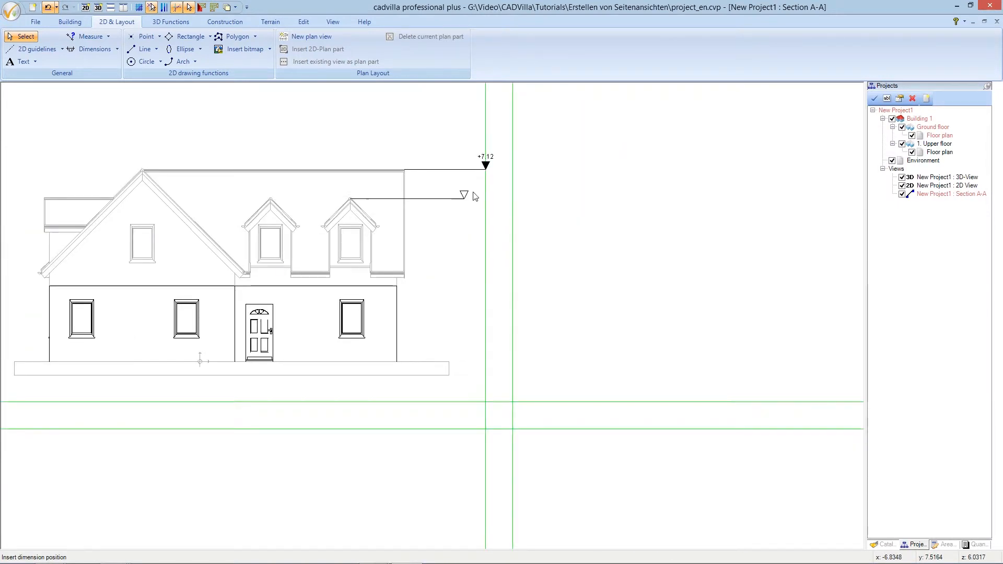
pyautogui.click(485, 194)
pyautogui.scroll(2, 415, 285)
pyautogui.scroll(3, 407, 286)
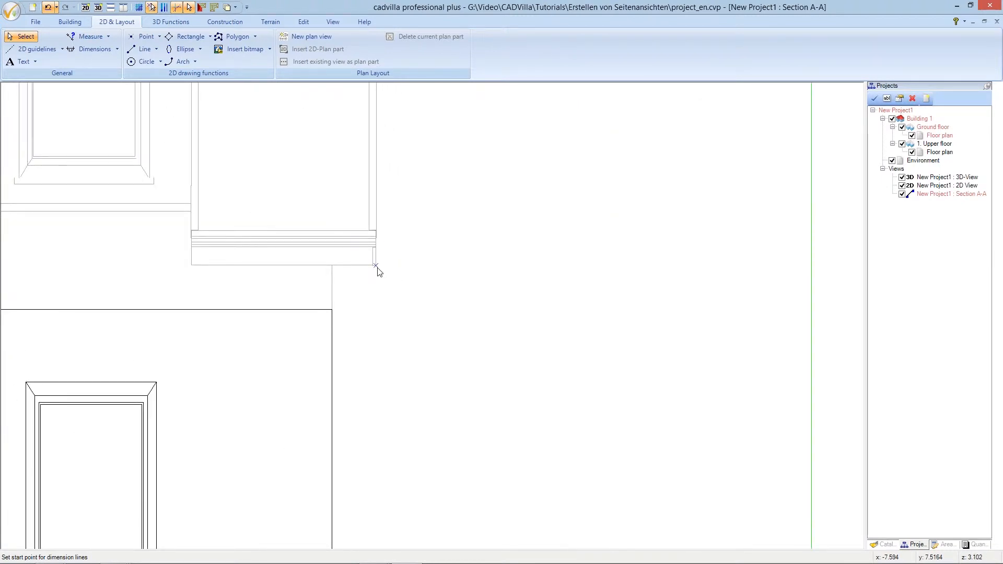
pyautogui.click(379, 271)
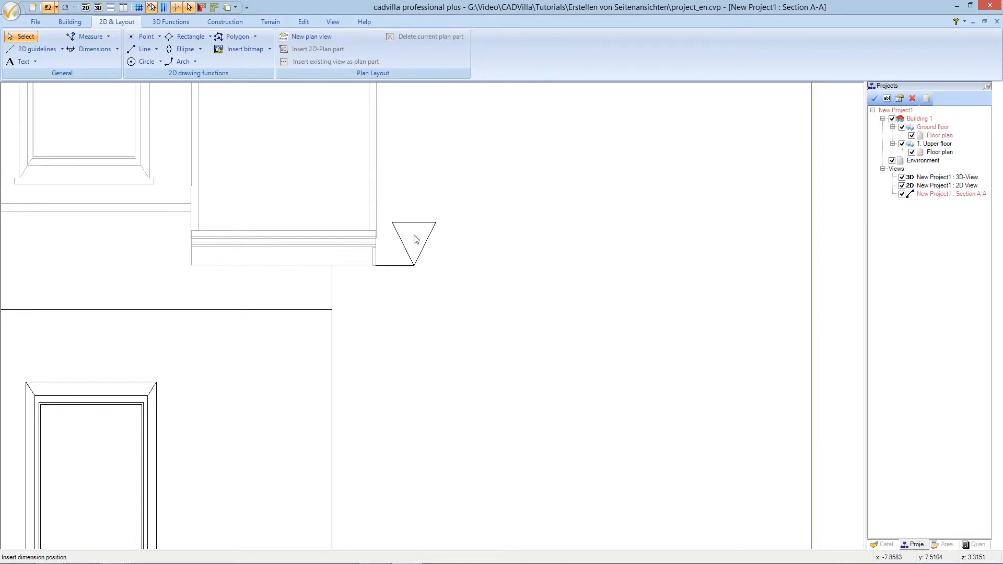
pyautogui.scroll(-5, 417, 239)
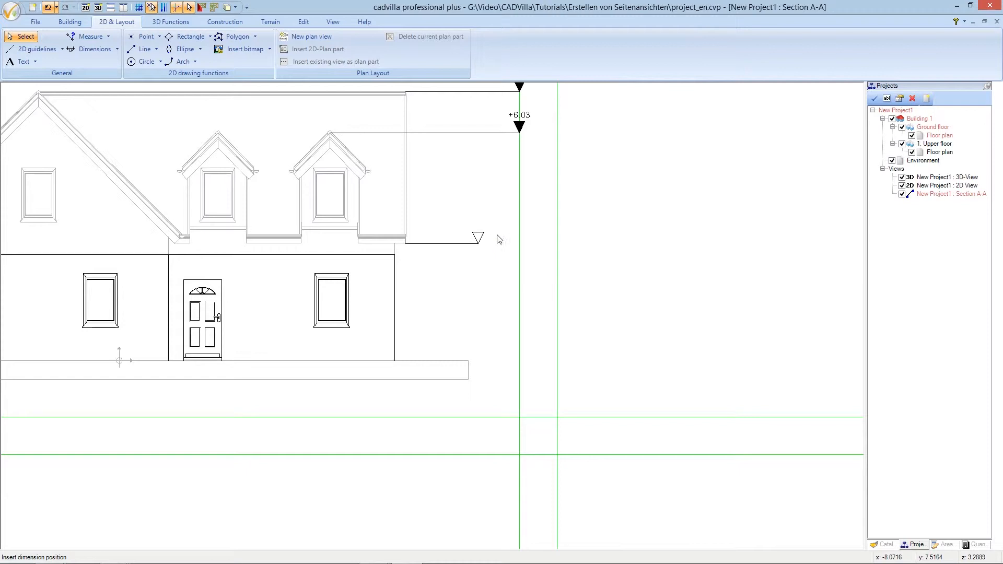
pyautogui.click(518, 234)
# Add the +2.80 wall-top and ±0.00 ground height marks on the right guideline
pyautogui.click(393, 255)
pyautogui.click(395, 257)
pyautogui.click(557, 227)
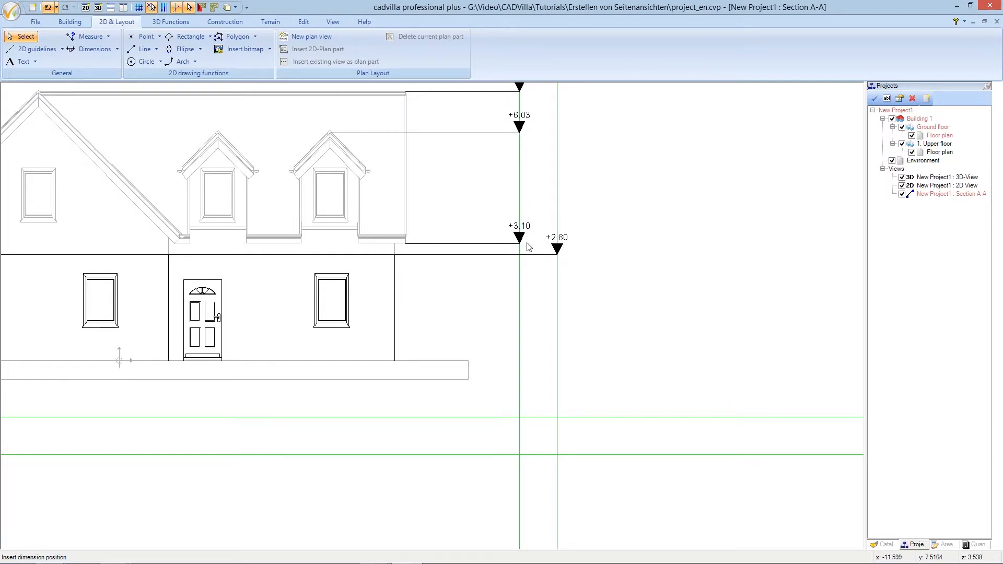
pyautogui.click(395, 361)
pyautogui.click(394, 361)
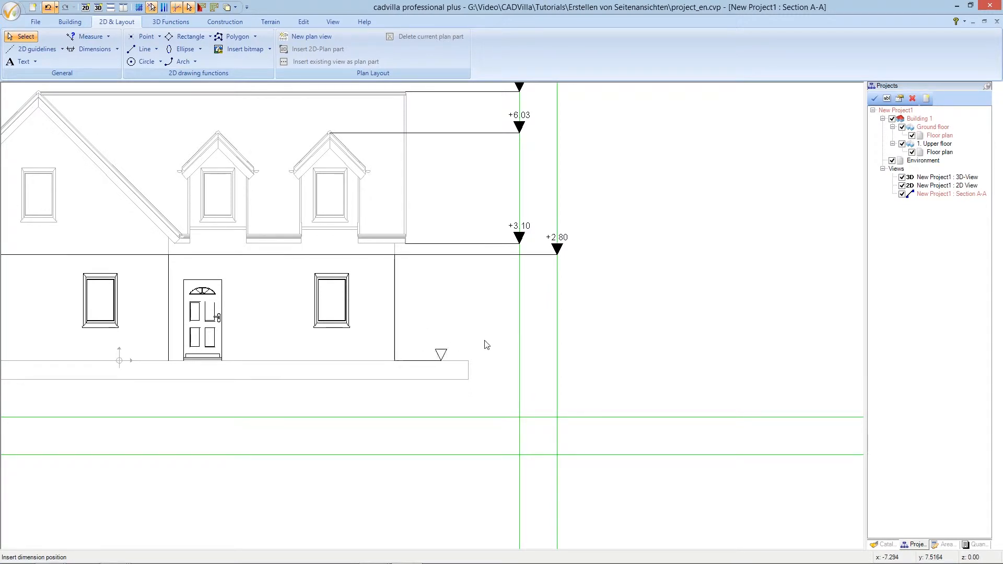
pyautogui.click(557, 353)
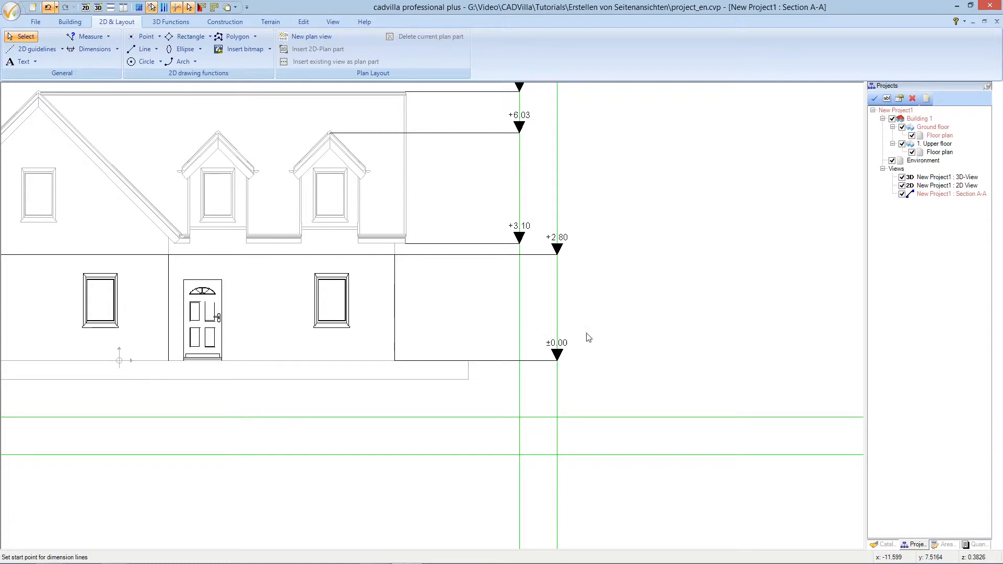
pyautogui.scroll(-3, 592, 341)
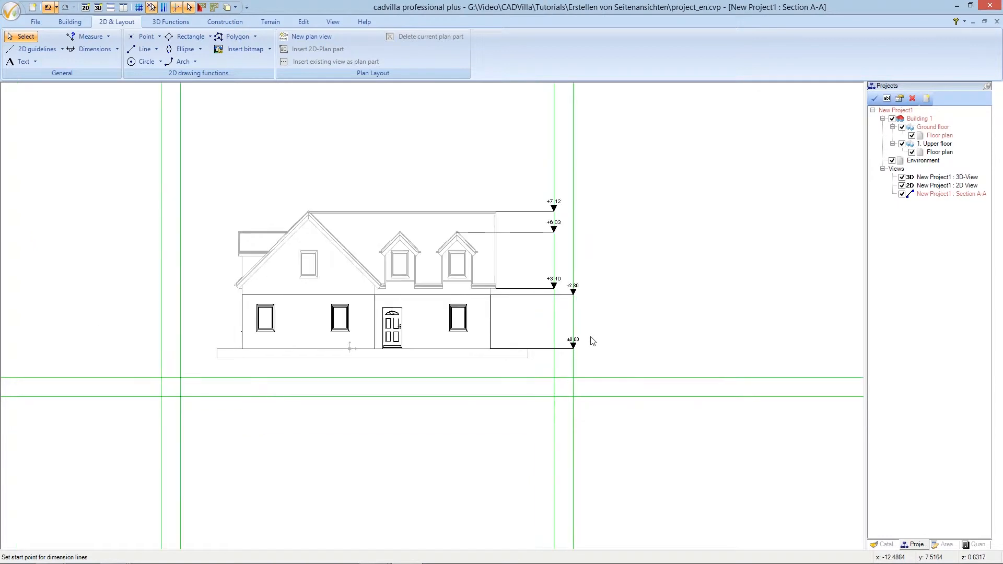
# Place the +6.085 extension-ledge and +4.805 eave height marks on the left guideline
pyautogui.scroll(1, 374, 376)
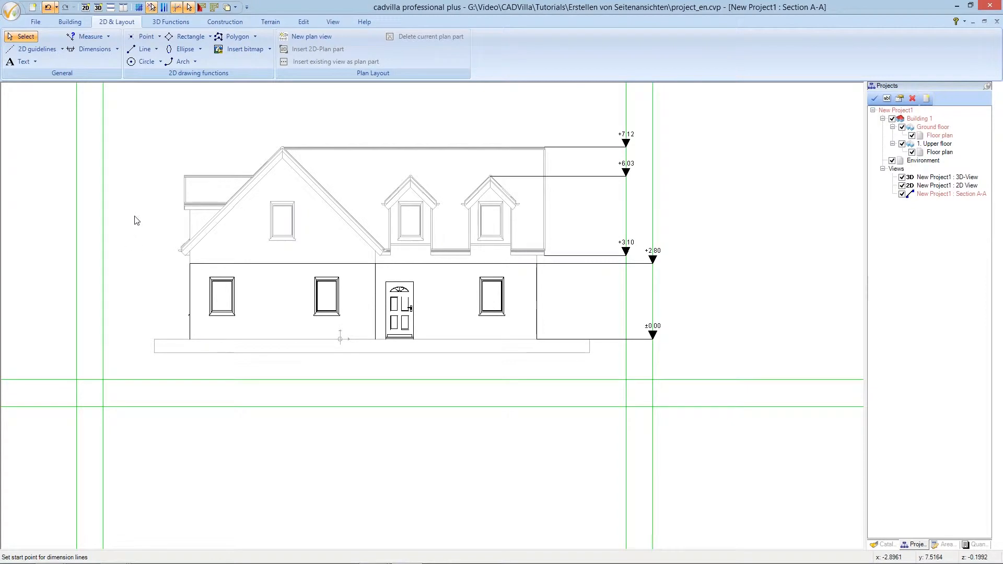
pyautogui.scroll(3, 135, 220)
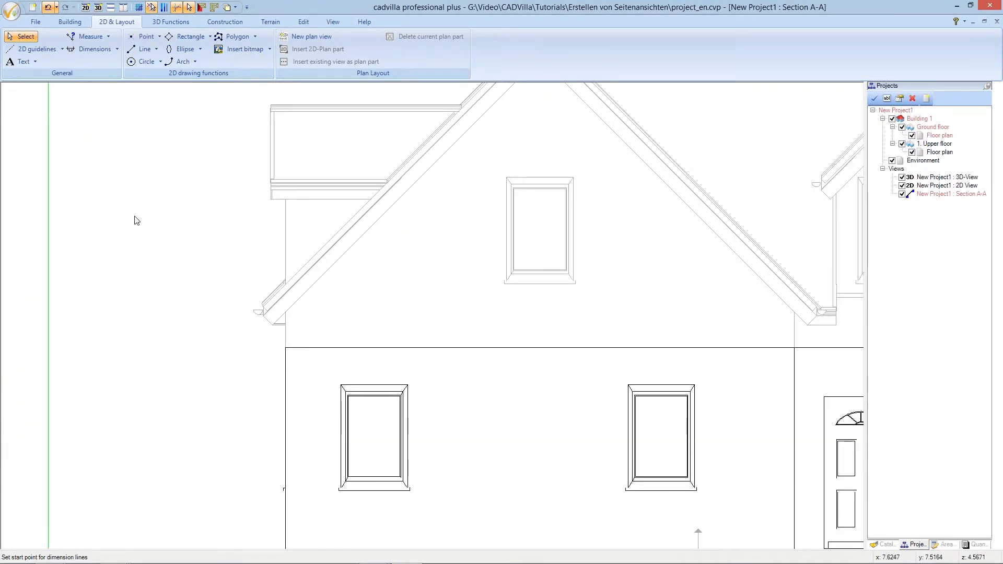
pyautogui.scroll(-3, 135, 220)
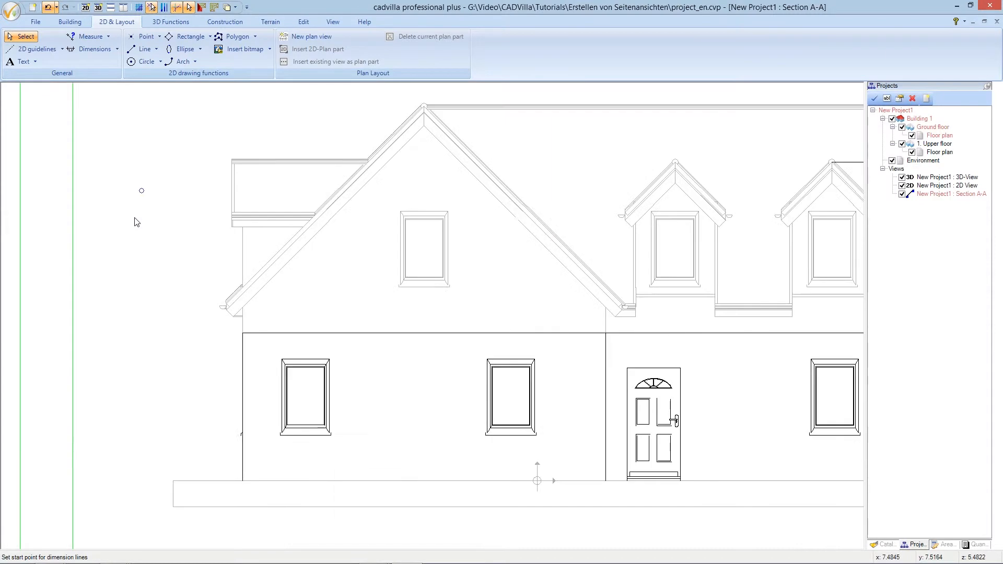
pyautogui.scroll(3, 136, 222)
pyautogui.scroll(2, 139, 221)
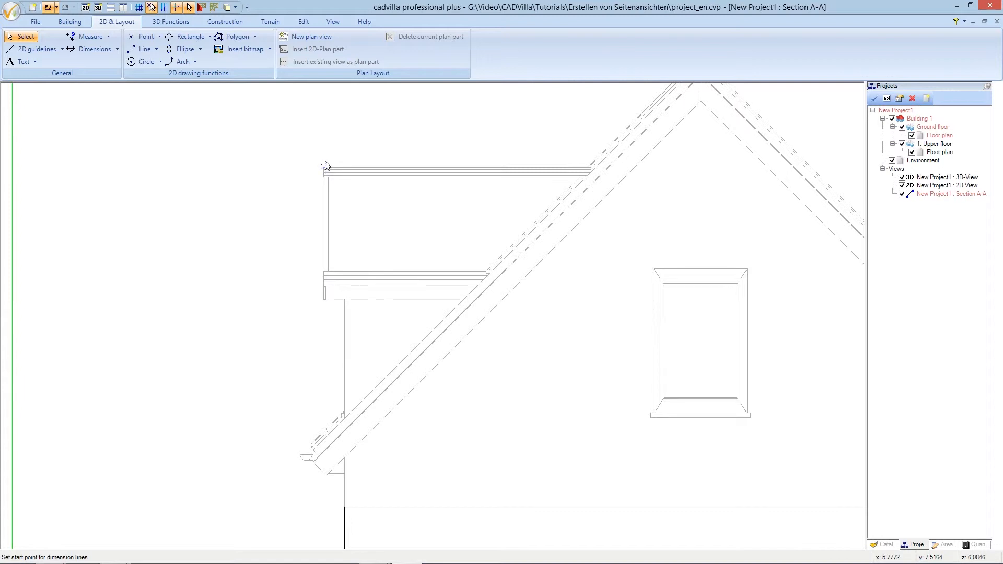
pyautogui.click(324, 169)
pyautogui.scroll(-3, 303, 167)
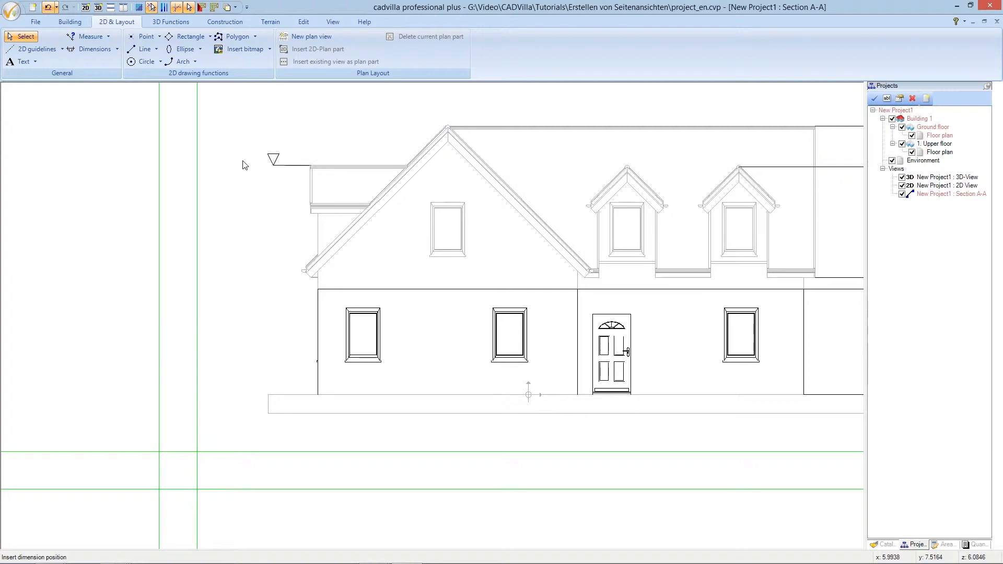
pyautogui.click(199, 160)
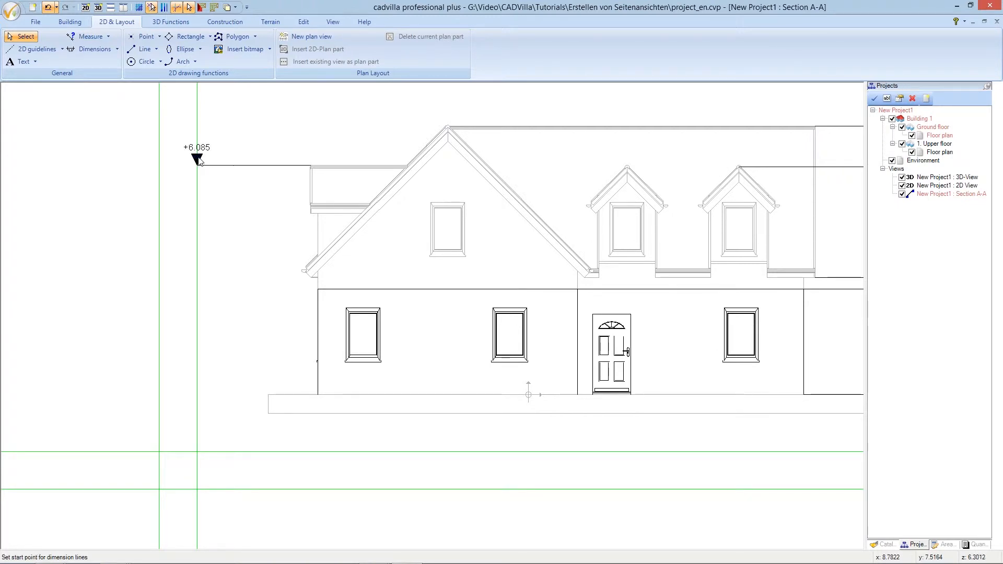
pyautogui.scroll(1, 208, 205)
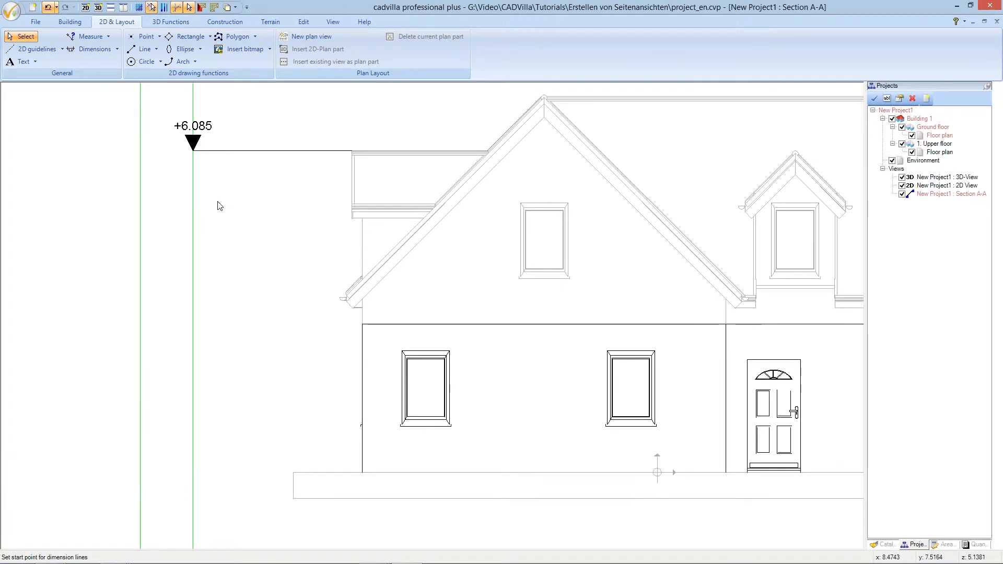
pyautogui.scroll(1, 220, 206)
pyautogui.scroll(1, 220, 206)
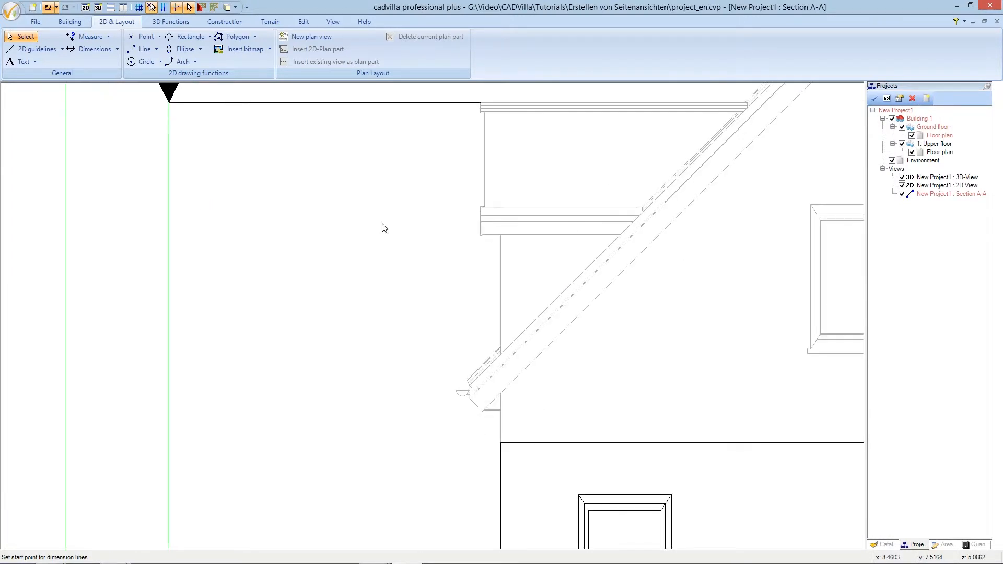
pyautogui.click(478, 237)
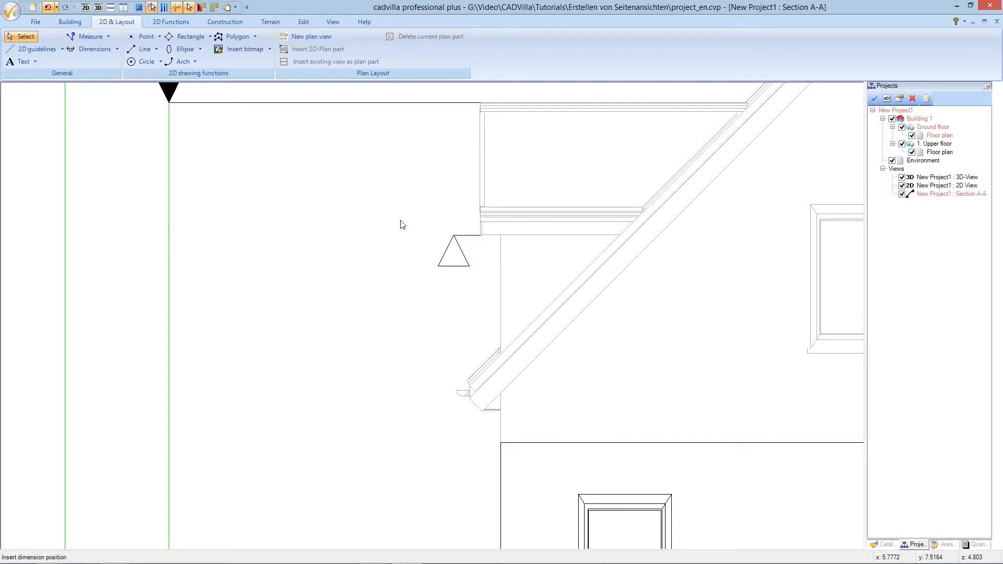
pyautogui.scroll(-1, 394, 210)
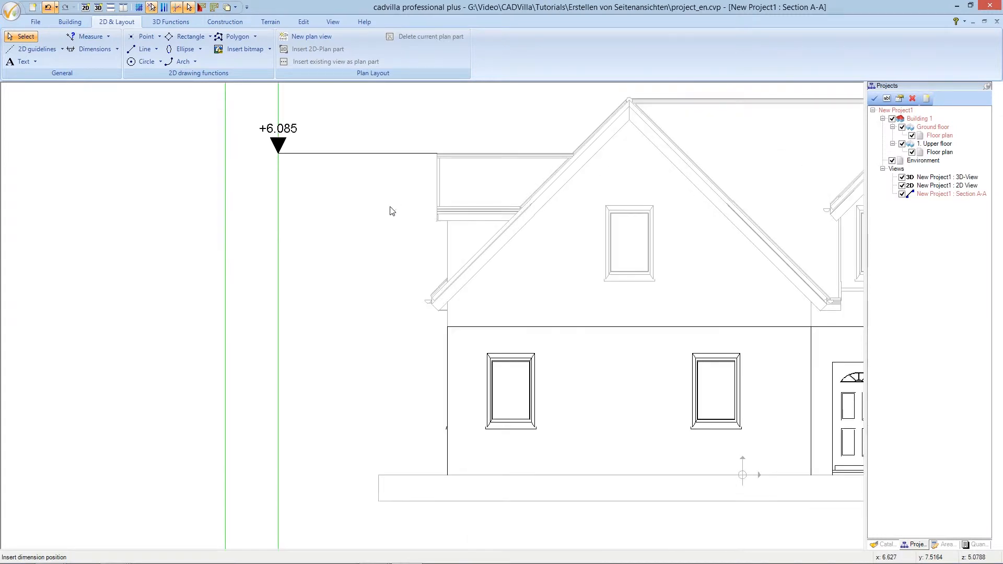
pyautogui.scroll(-1, 390, 211)
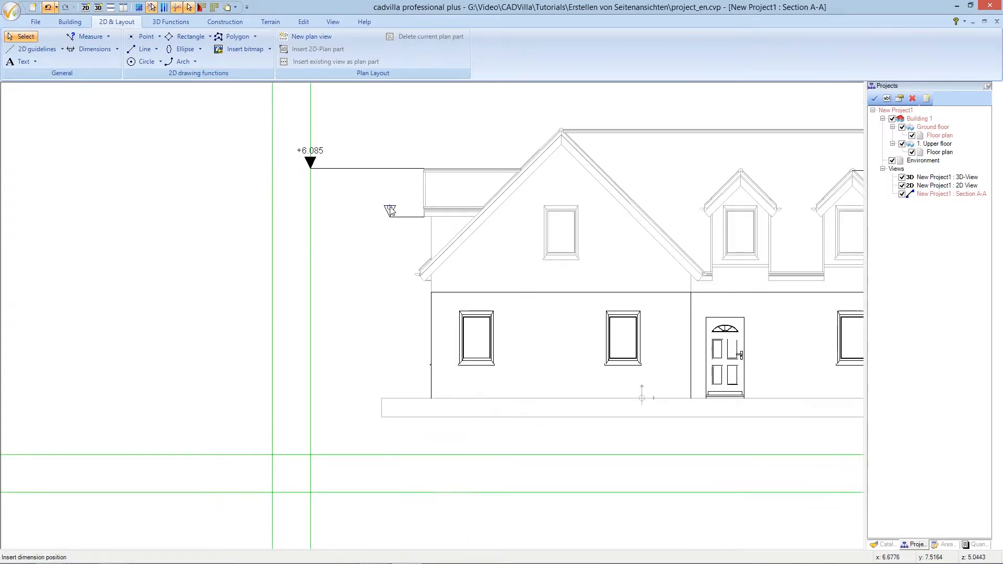
pyautogui.click(310, 211)
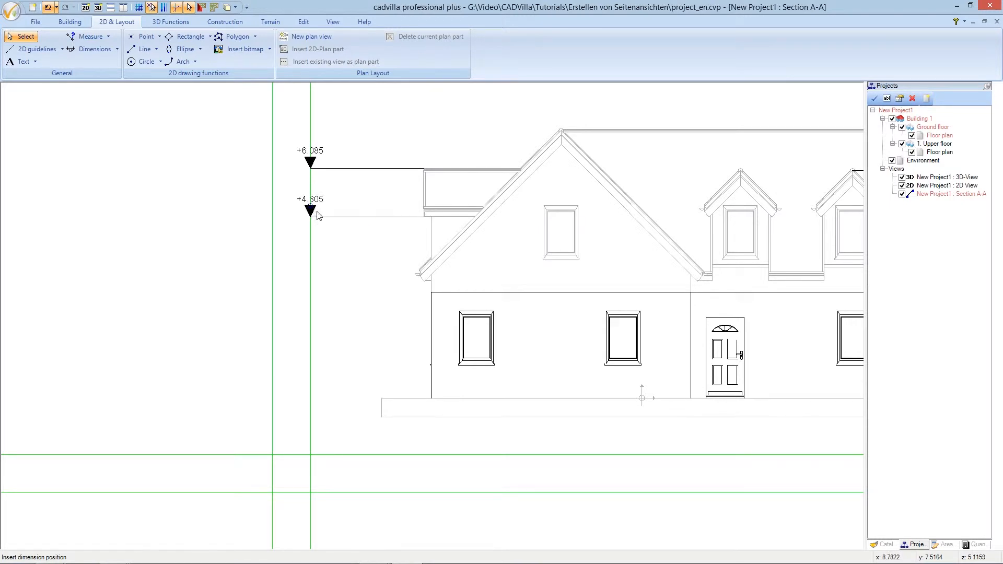
# Add the +2.80 wall-top and ±0.00 ground marks on the left, then end the tool
pyautogui.click(432, 293)
pyautogui.click(431, 294)
pyautogui.click(310, 273)
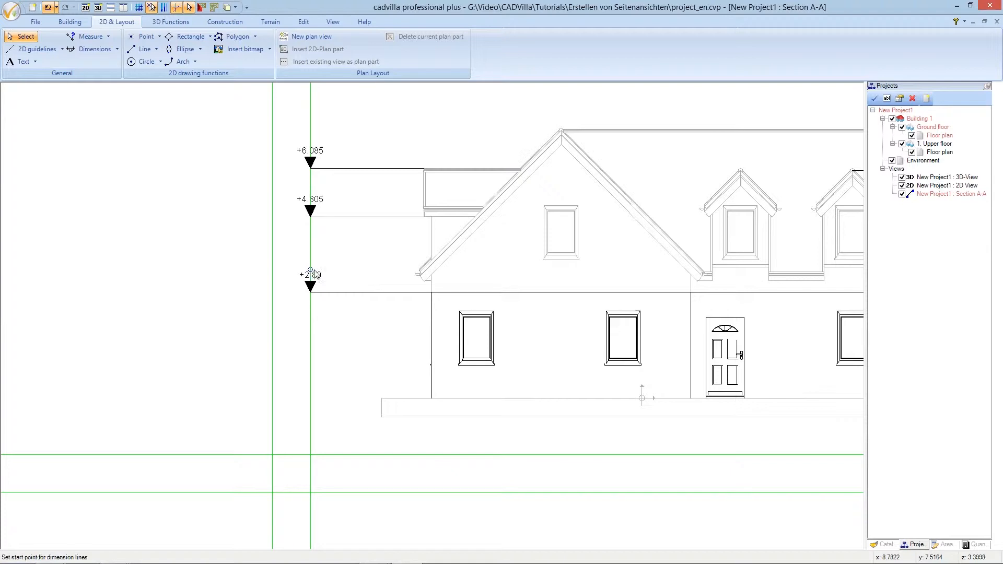
pyautogui.click(431, 399)
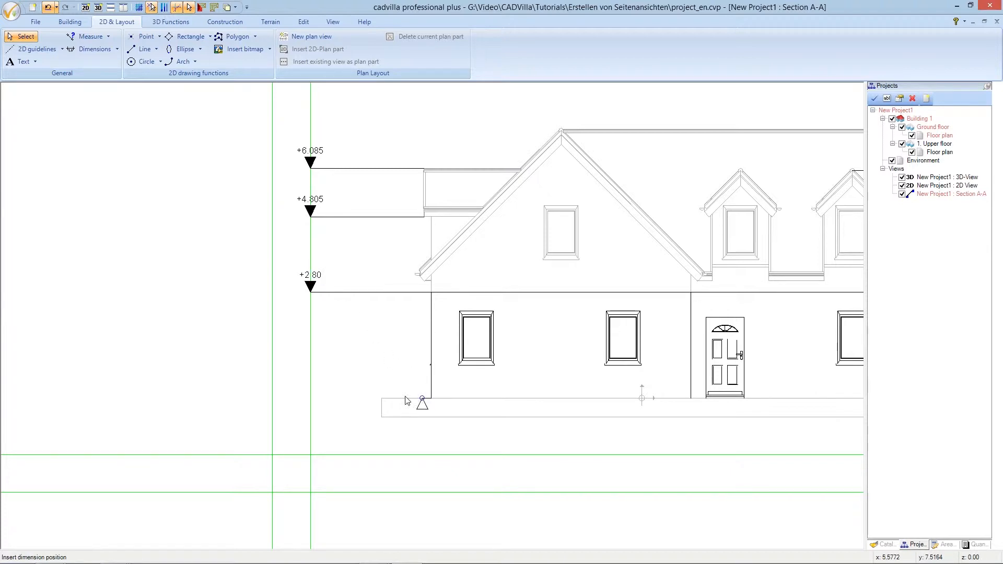
pyautogui.click(311, 374)
pyautogui.scroll(-2, 321, 367)
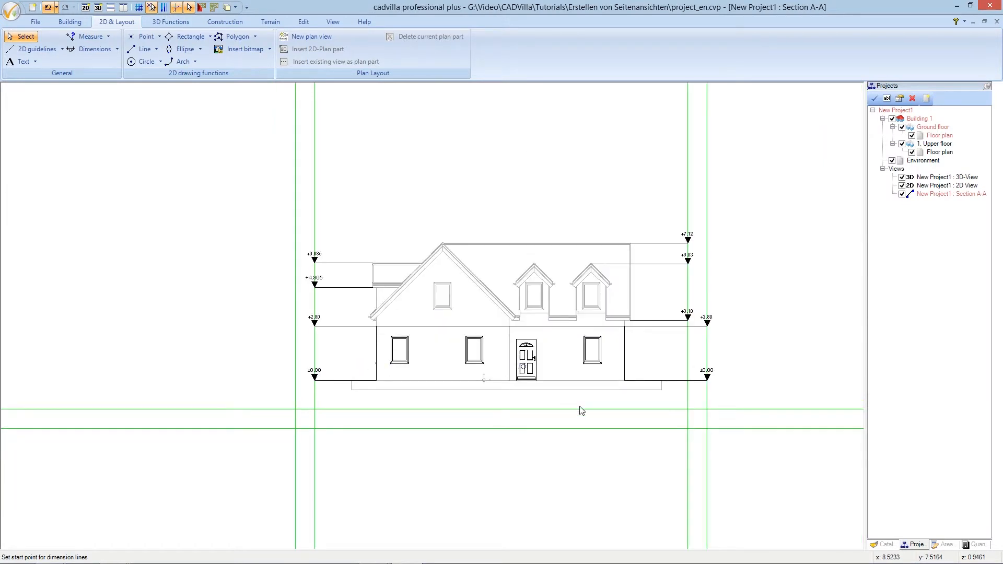
pyautogui.scroll(1, 582, 410)
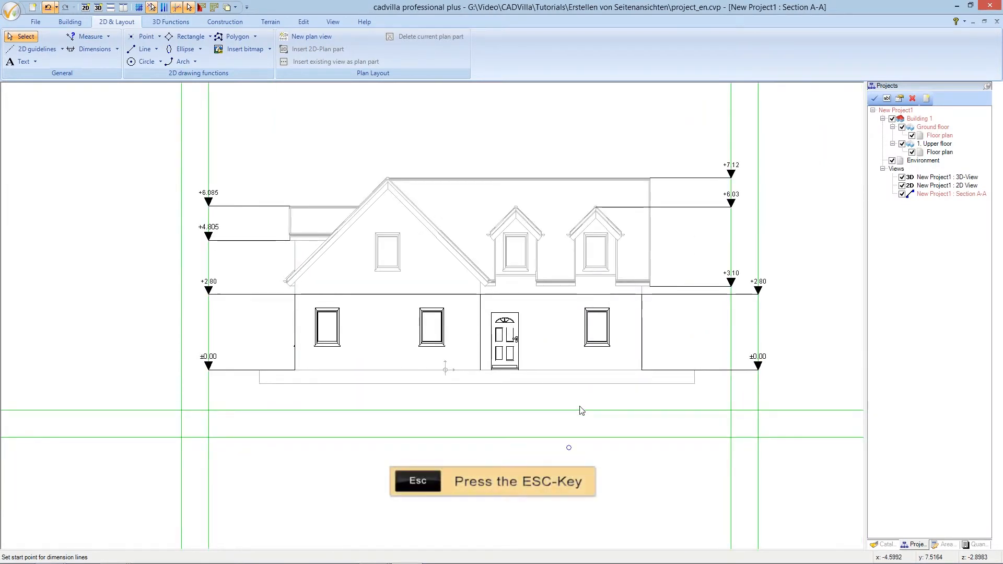
pyautogui.press('Escape')
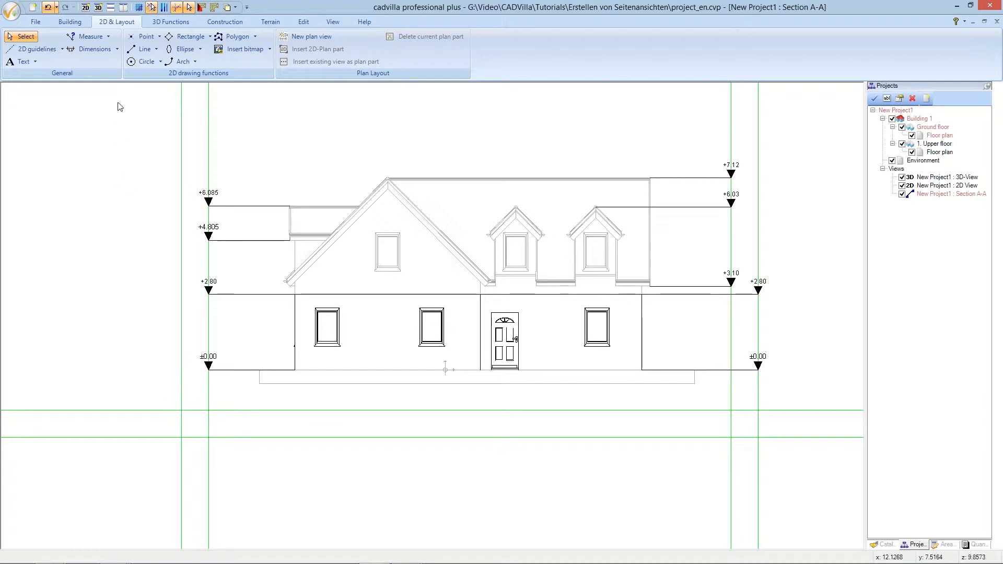
# Switch to single dimensions and add the 6.87⁵ and 5.99⁵ wall-part dimensions
pyautogui.click(118, 51)
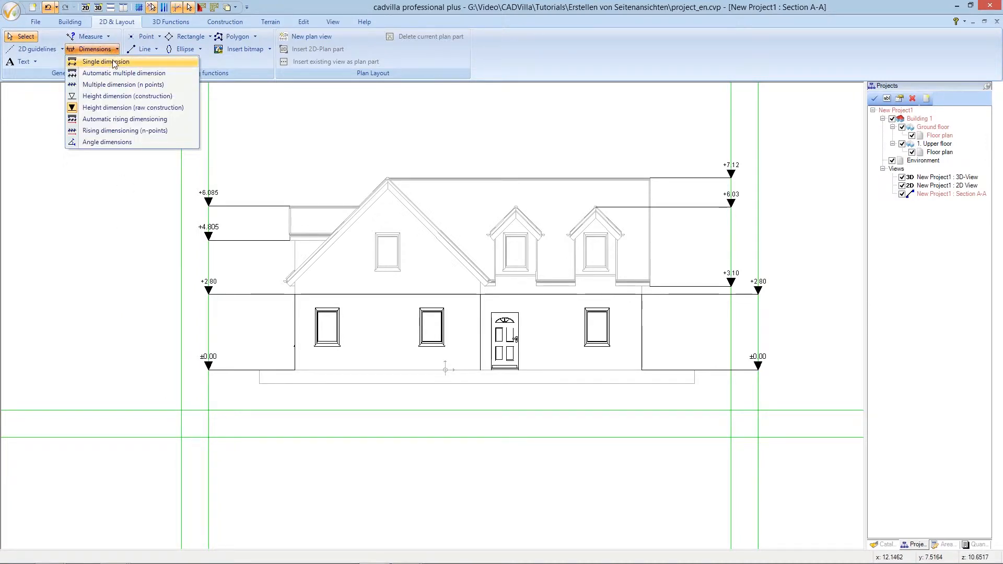
pyautogui.click(143, 63)
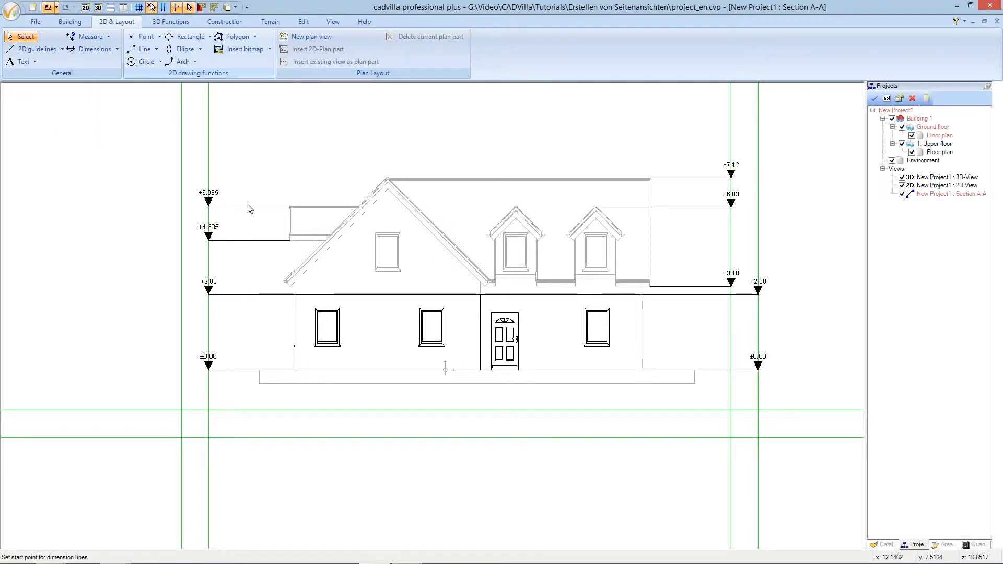
pyautogui.click(295, 370)
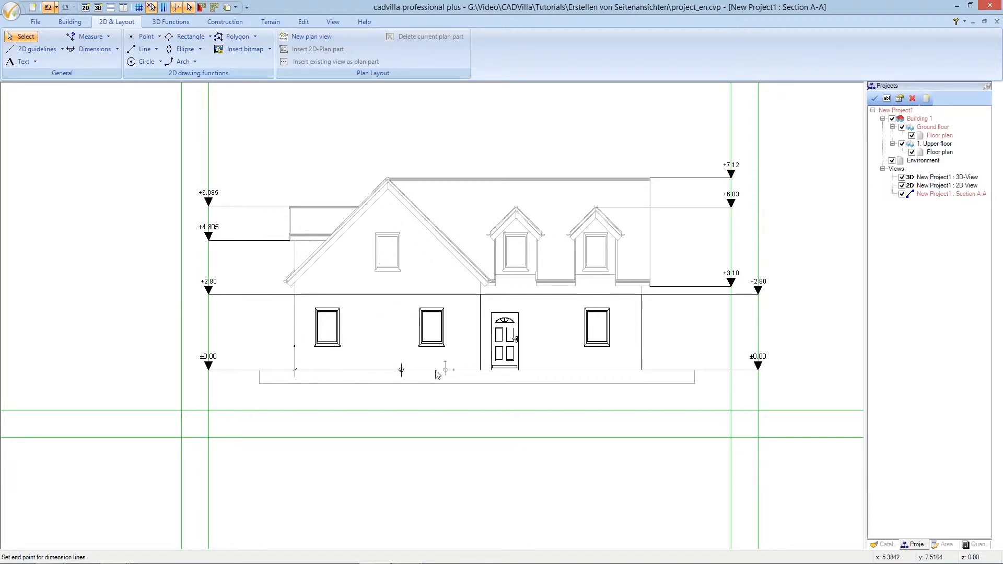
pyautogui.click(480, 370)
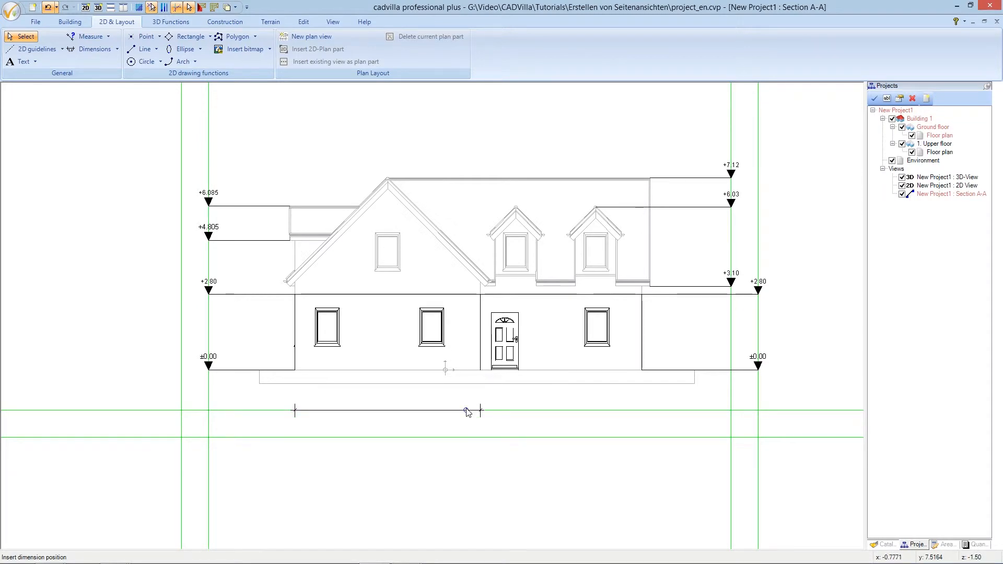
pyautogui.click(468, 412)
pyautogui.click(480, 370)
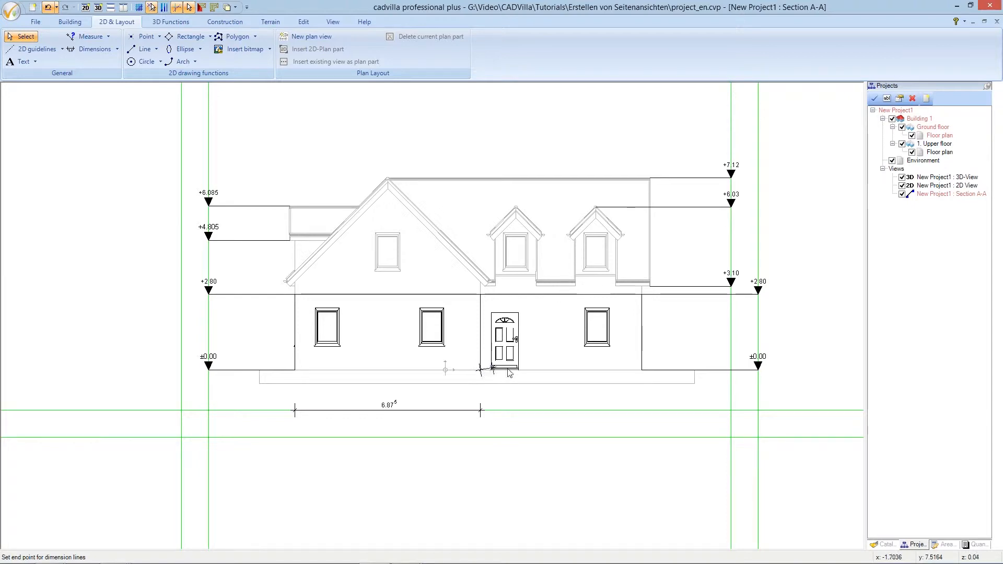
pyautogui.click(642, 370)
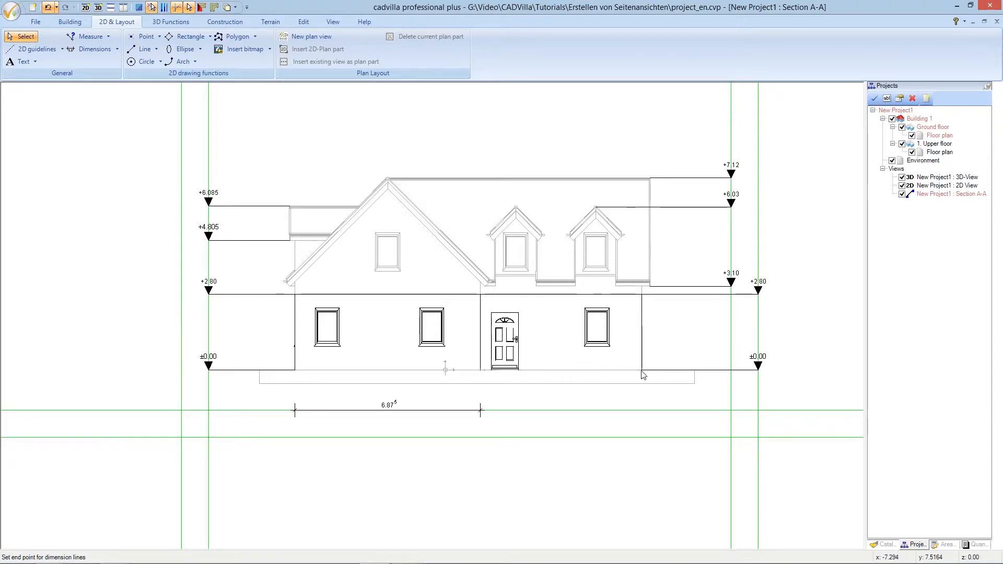
pyautogui.click(631, 408)
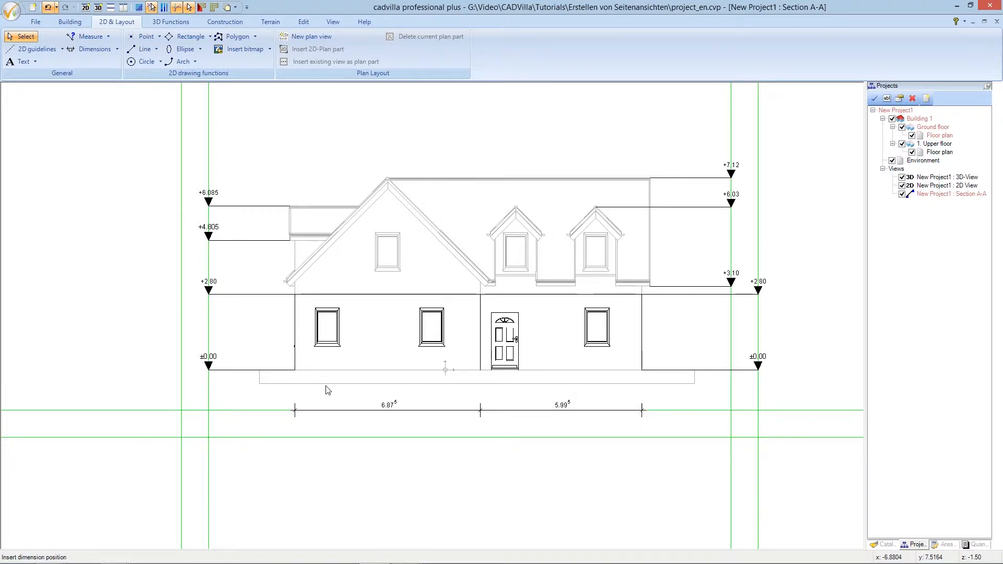
# Add the 12.87 overall width dimension on the lower guideline
pyautogui.click(299, 369)
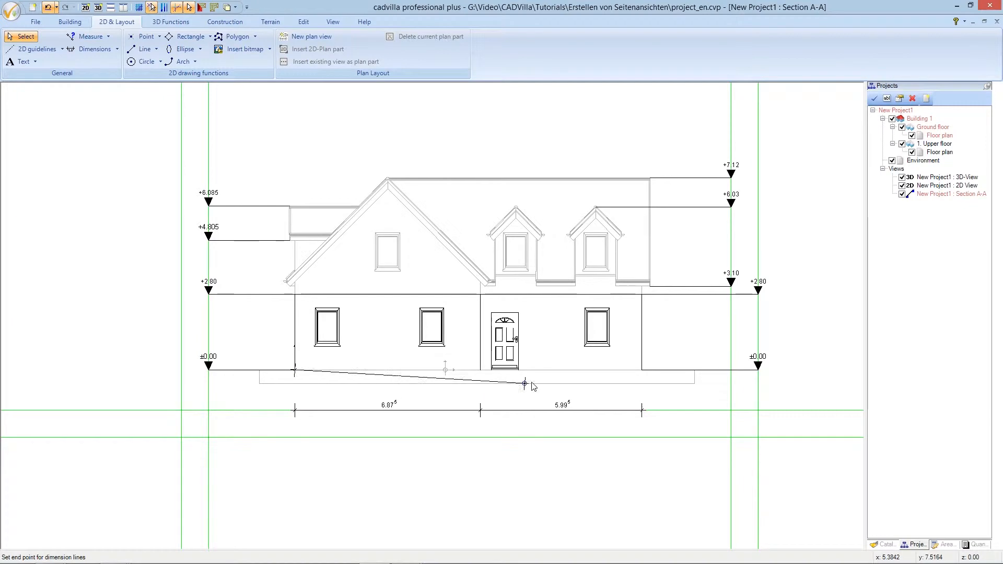
pyautogui.click(642, 372)
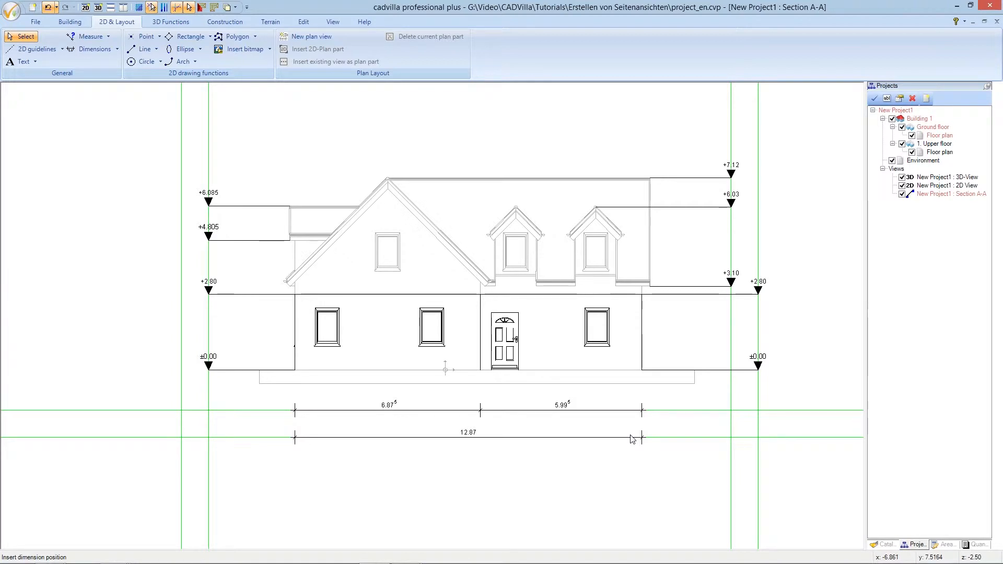
pyautogui.click(632, 439)
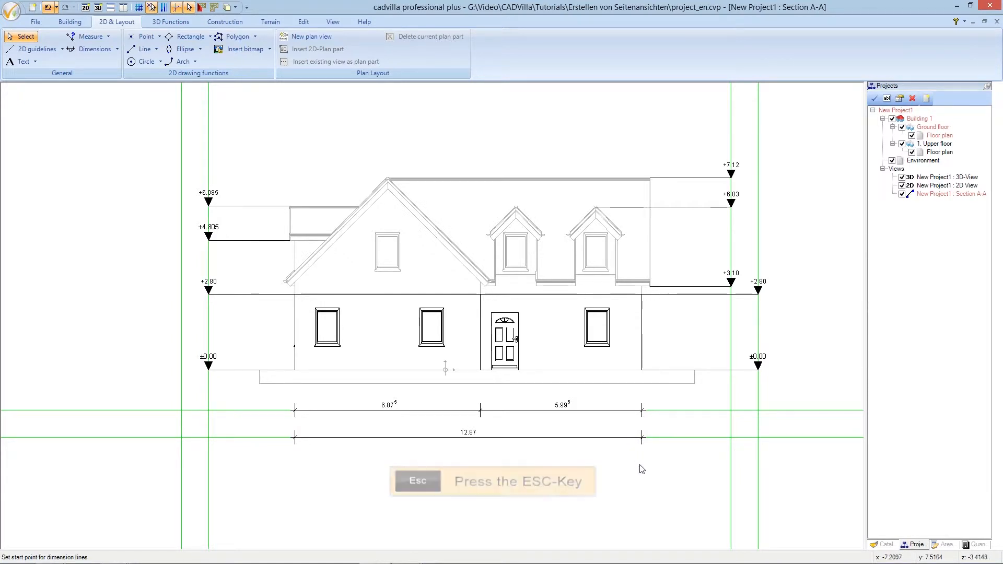
pyautogui.press('Escape')
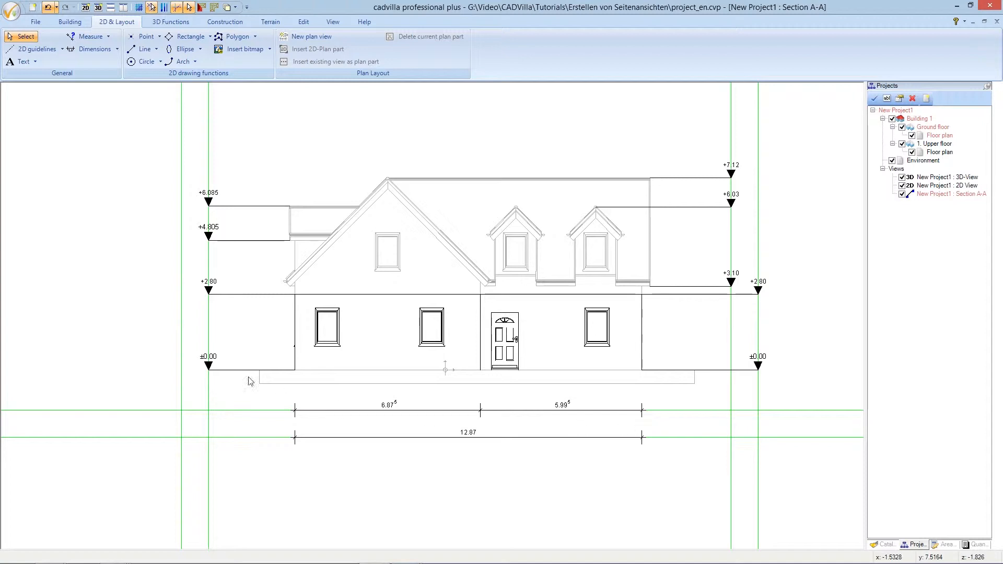
# Start a free label above the house, with its text size linked to the drawing scale
pyautogui.click(35, 61)
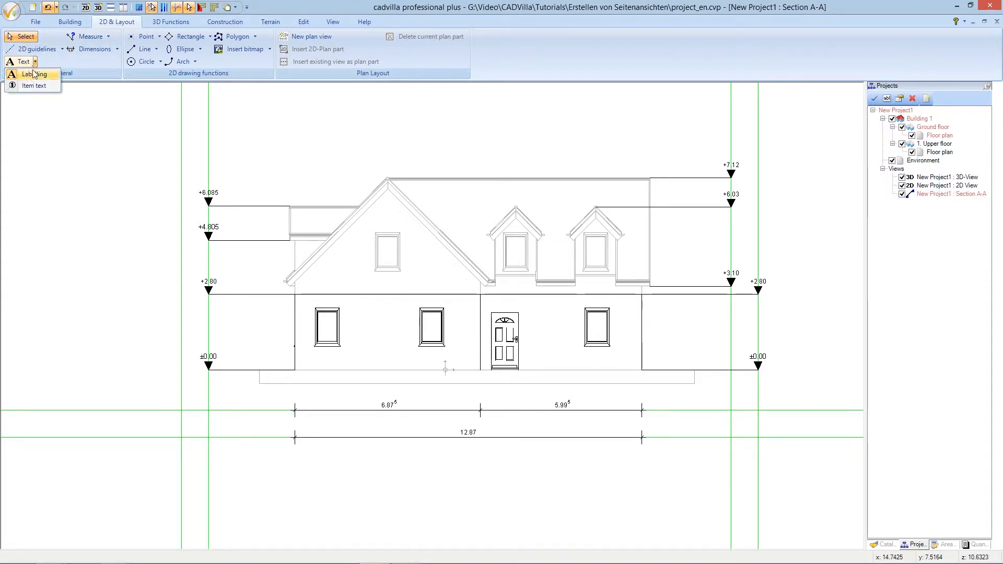
pyautogui.click(34, 76)
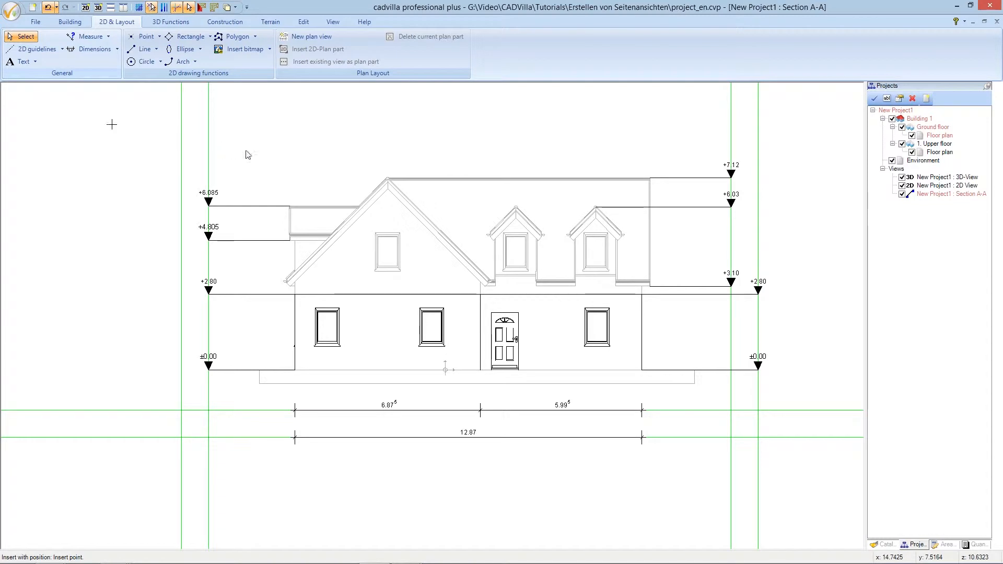
pyautogui.click(480, 160)
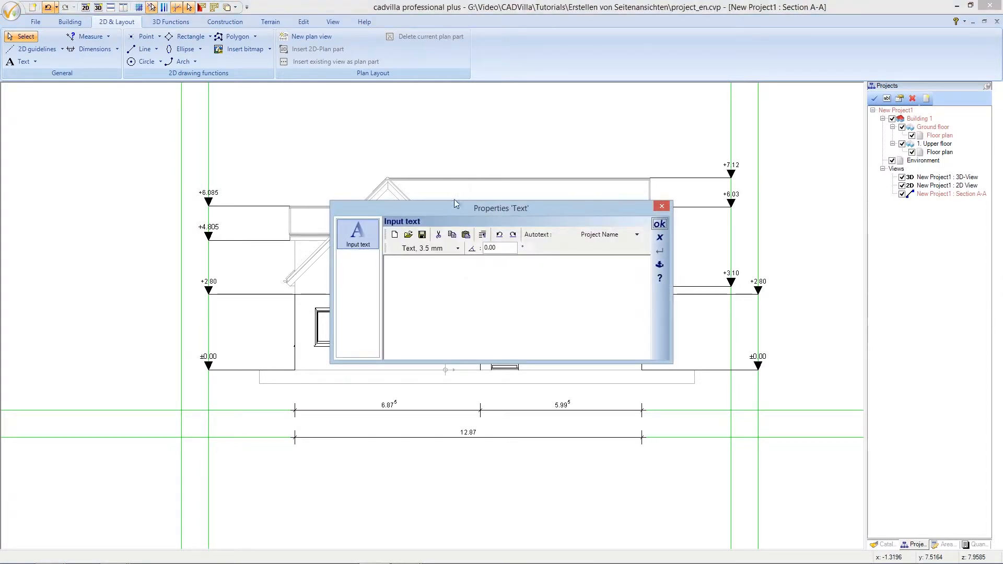
pyautogui.click(427, 249)
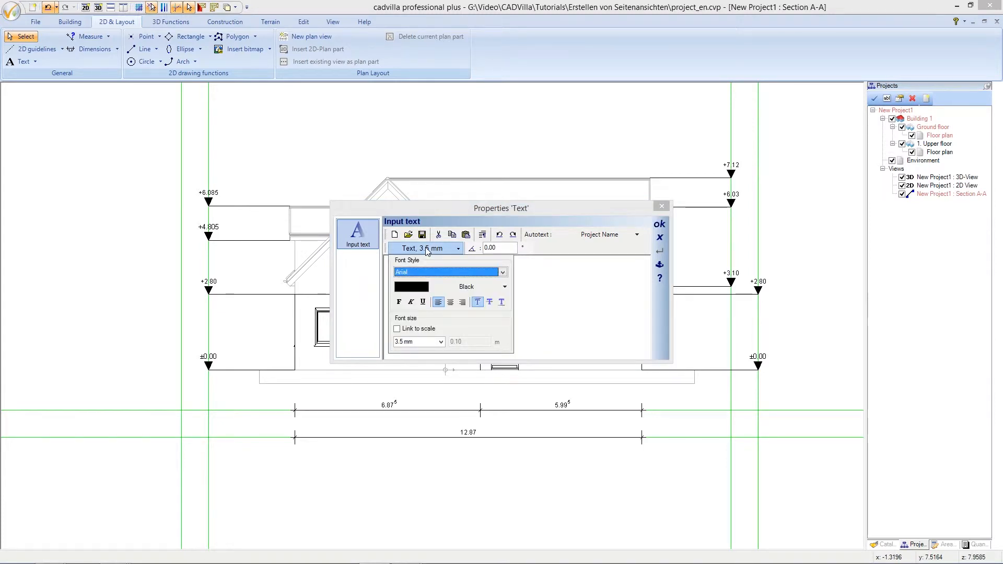
pyautogui.click(396, 329)
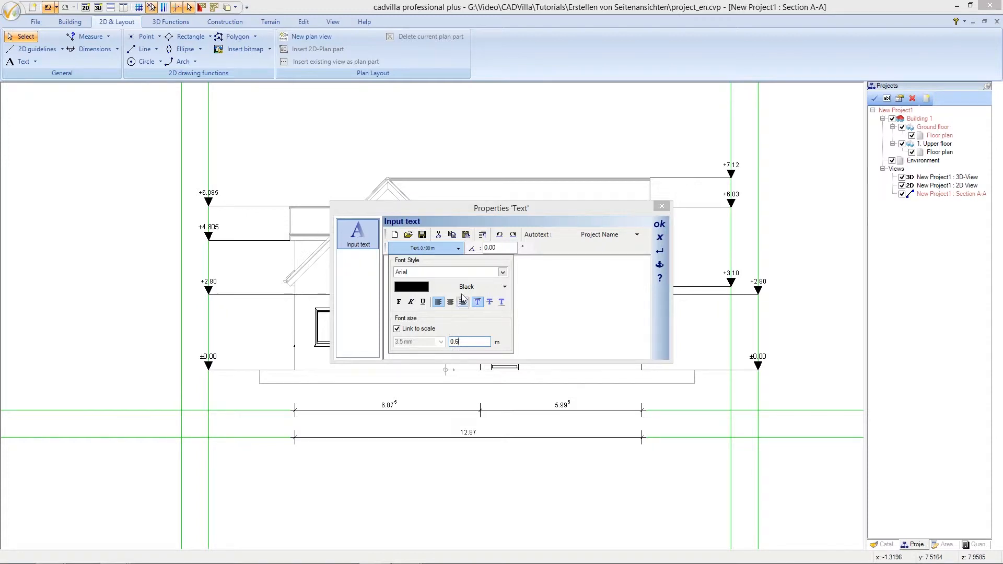
pyautogui.click(446, 251)
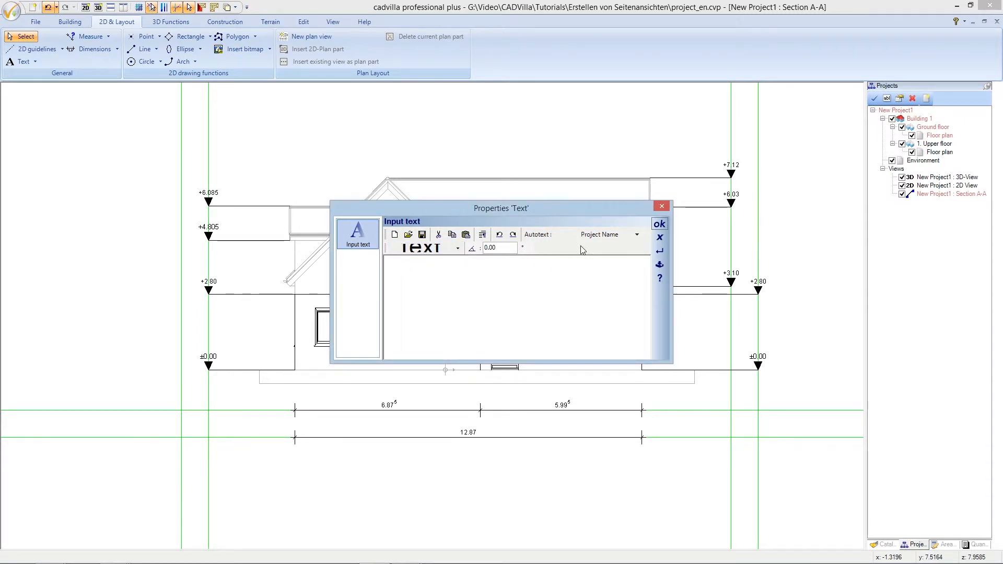
# Enter the title 'View from South' and confirm it
pyautogui.write('View ')
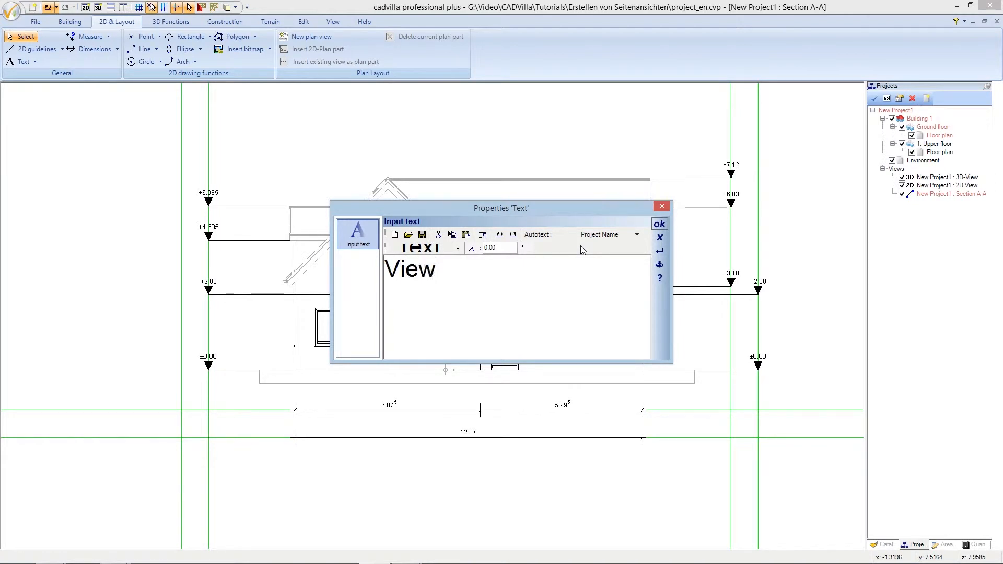
pyautogui.write('from ')
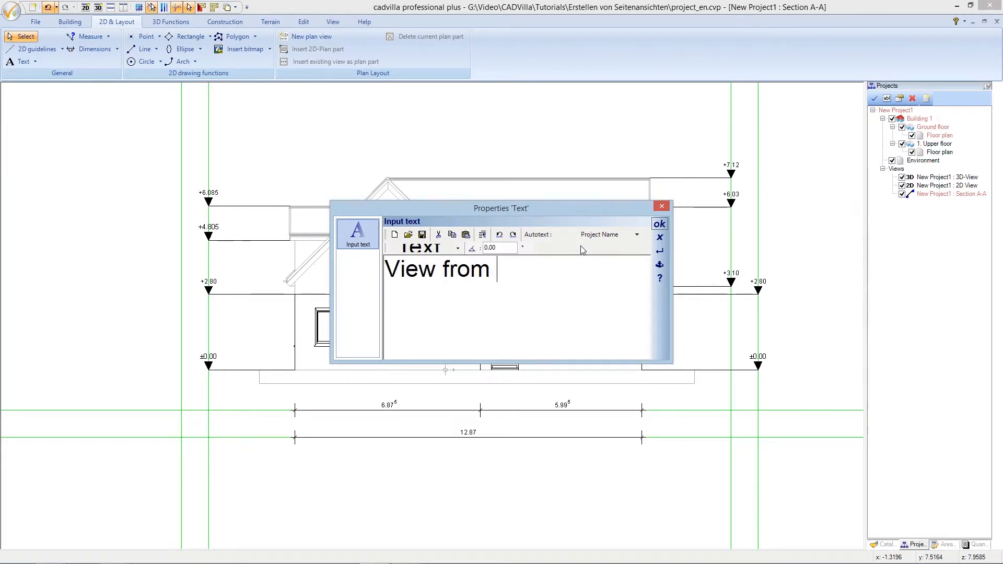
pyautogui.write('South')
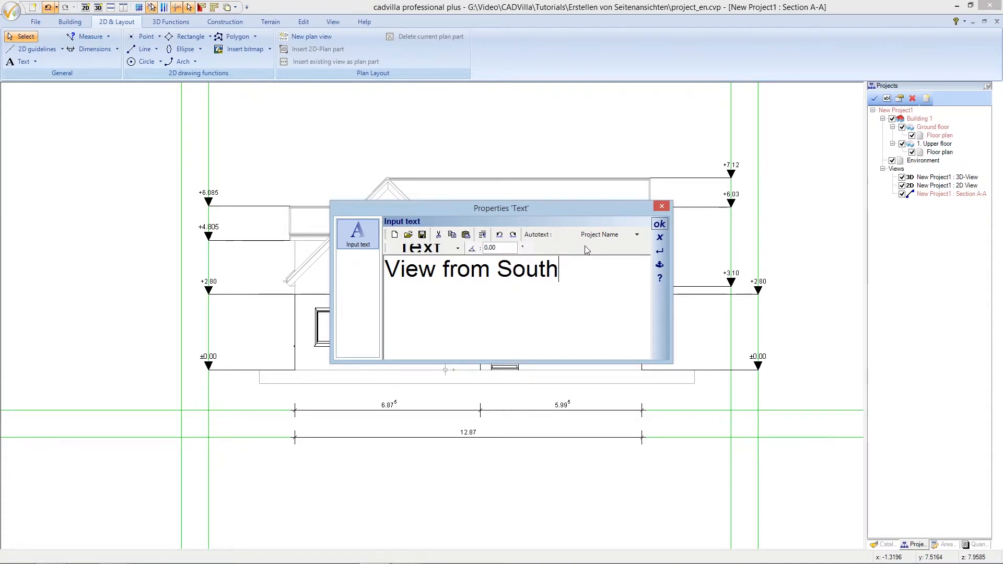
pyautogui.click(658, 225)
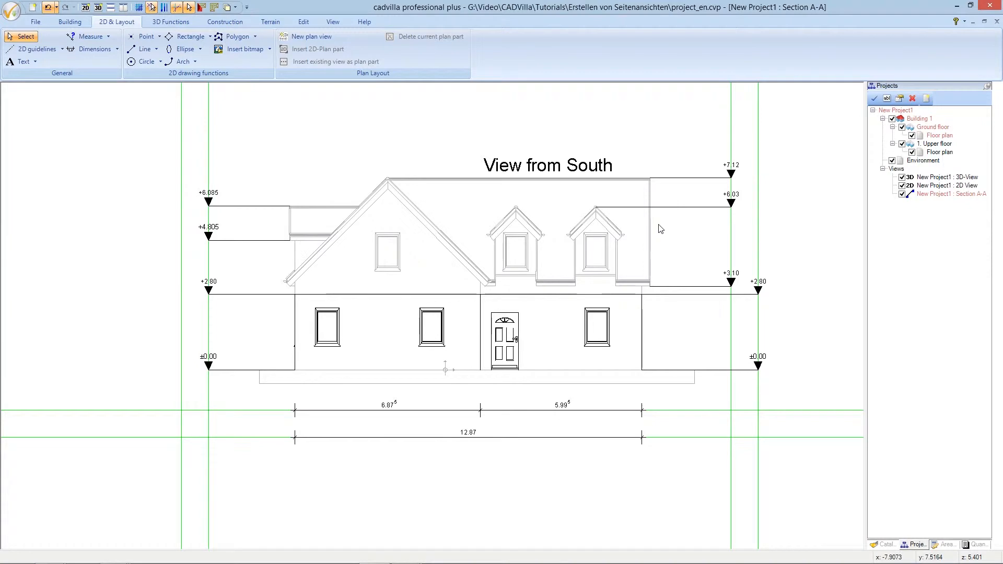
pyautogui.click(555, 169)
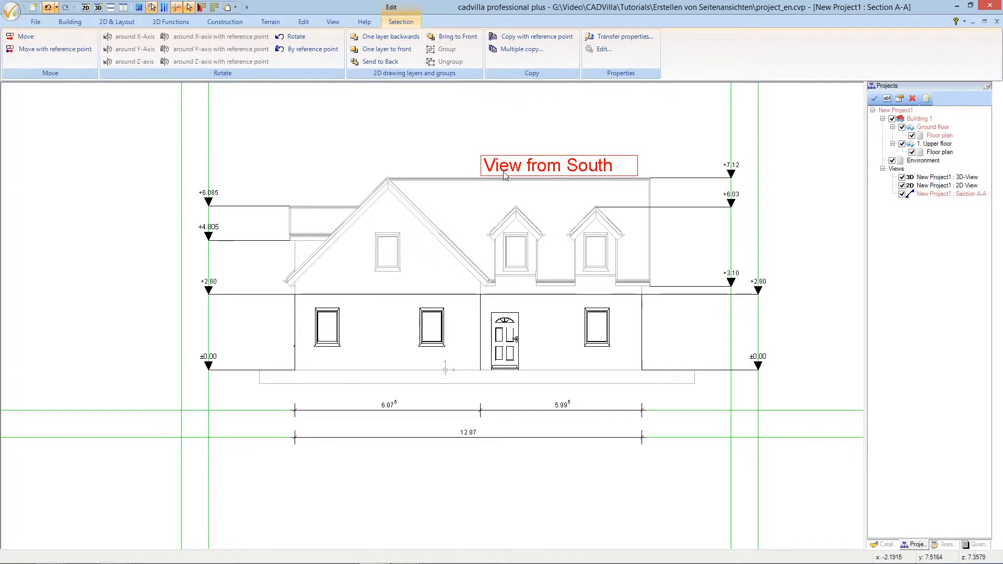
# Move the 'View from South' title to a centred spot above the house and deselect it
pyautogui.click(26, 37)
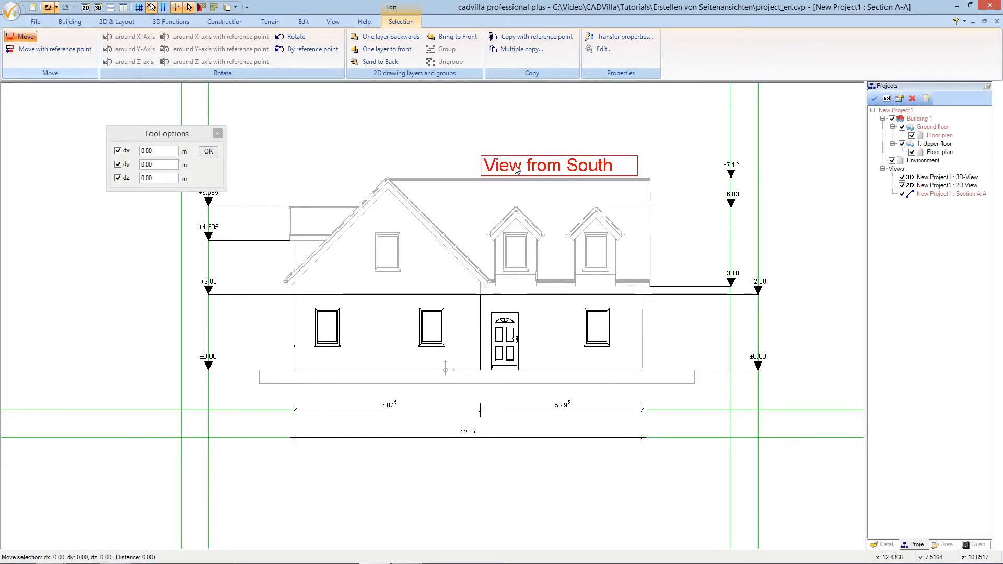
pyautogui.click(432, 147)
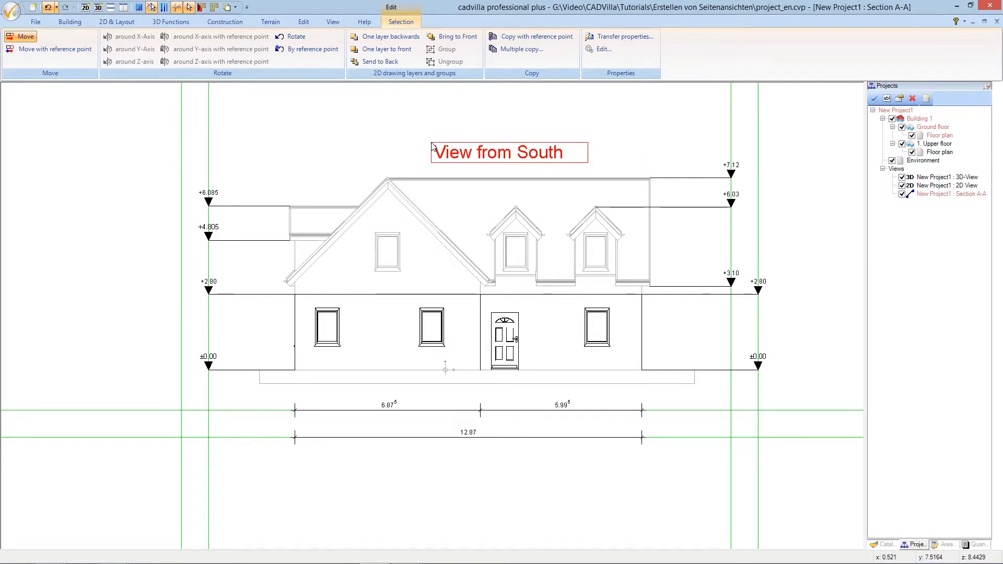
pyautogui.press('Escape')
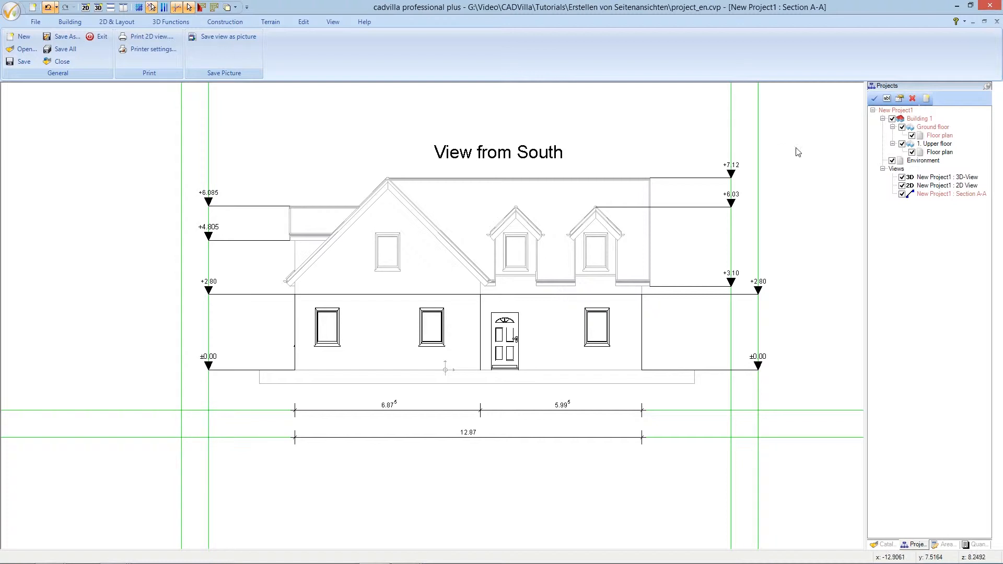
# Add a 'Surface Roof' layer to 1. Upper floor, then hide Section A-A to show the 3D view
pyautogui.rightClick(932, 145)
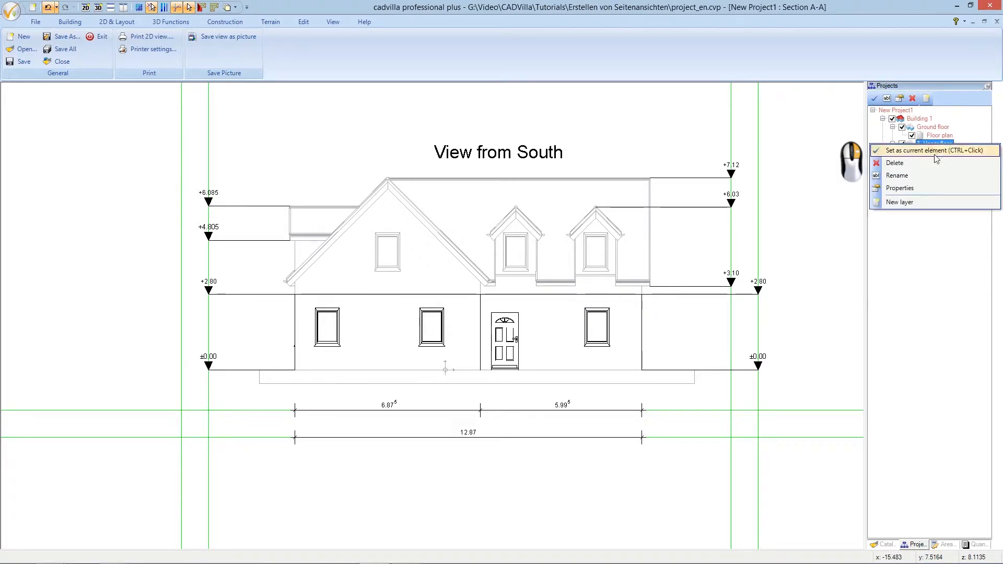
pyautogui.click(951, 204)
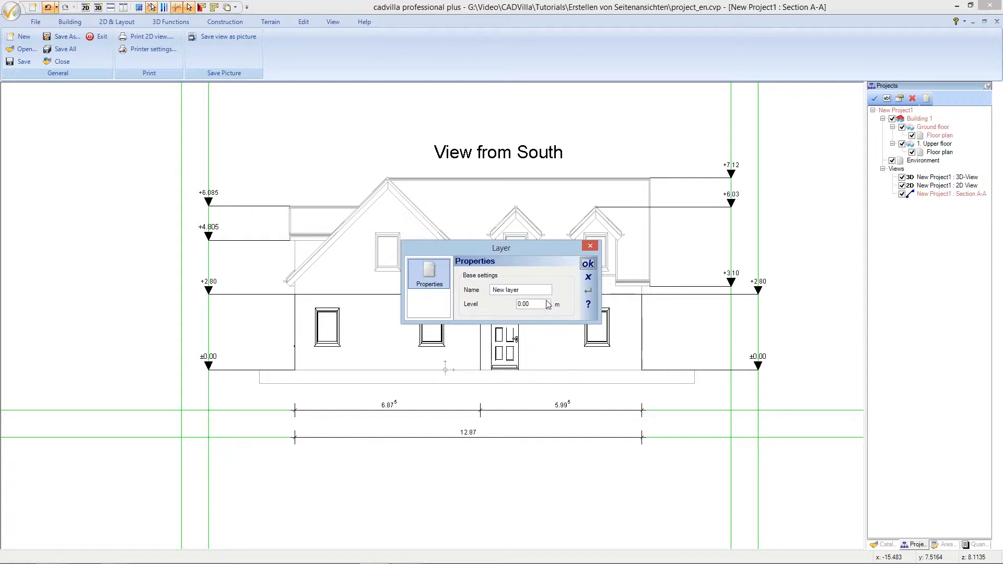
pyautogui.moveTo(520, 290); pyautogui.dragTo(483, 292)
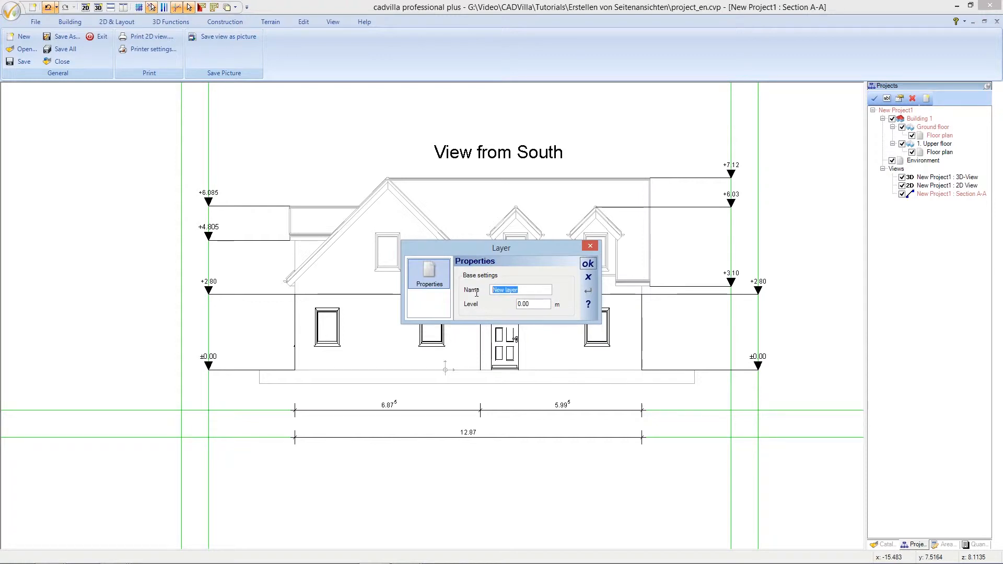
pyautogui.write('Surface Roof')
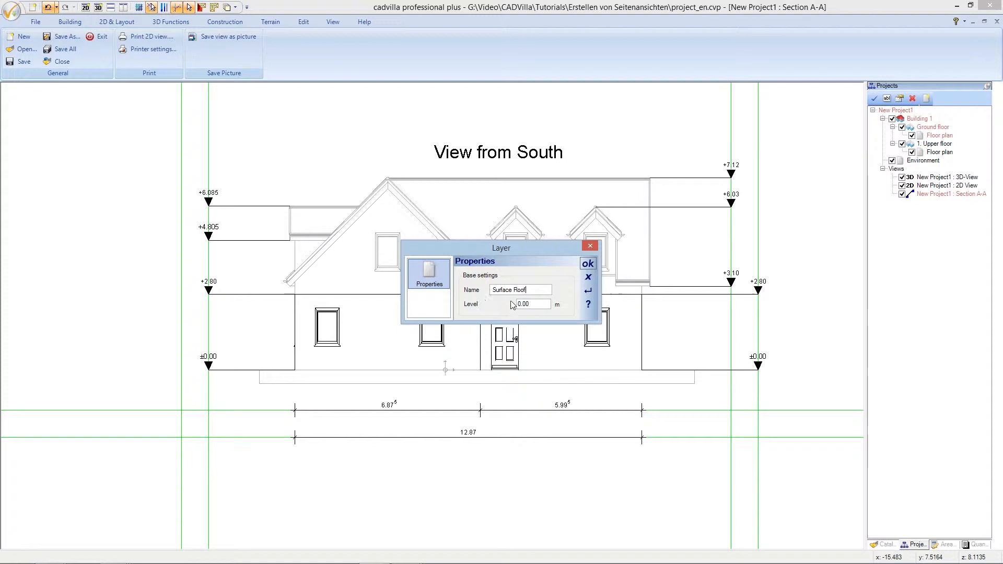
pyautogui.click(586, 264)
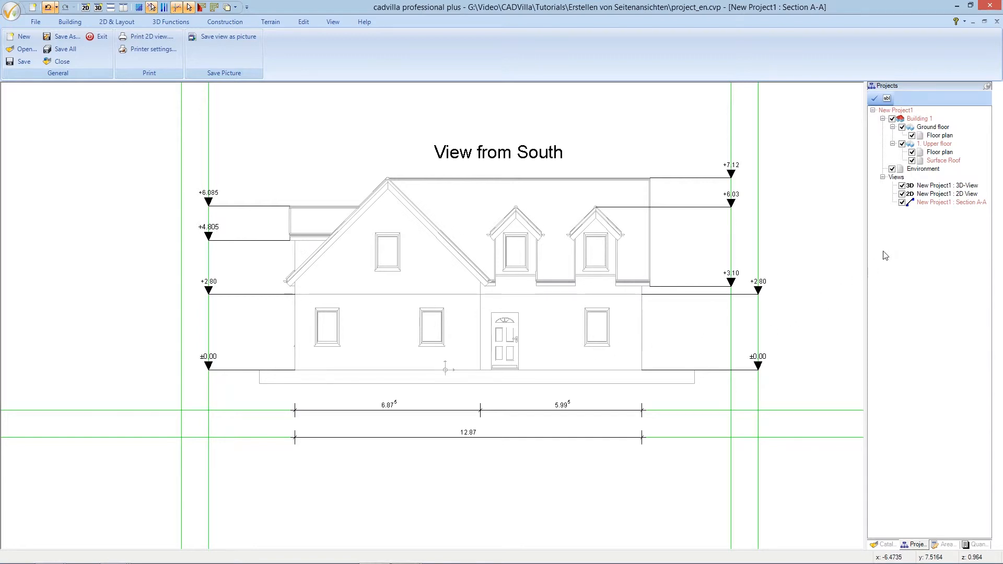
pyautogui.click(902, 203)
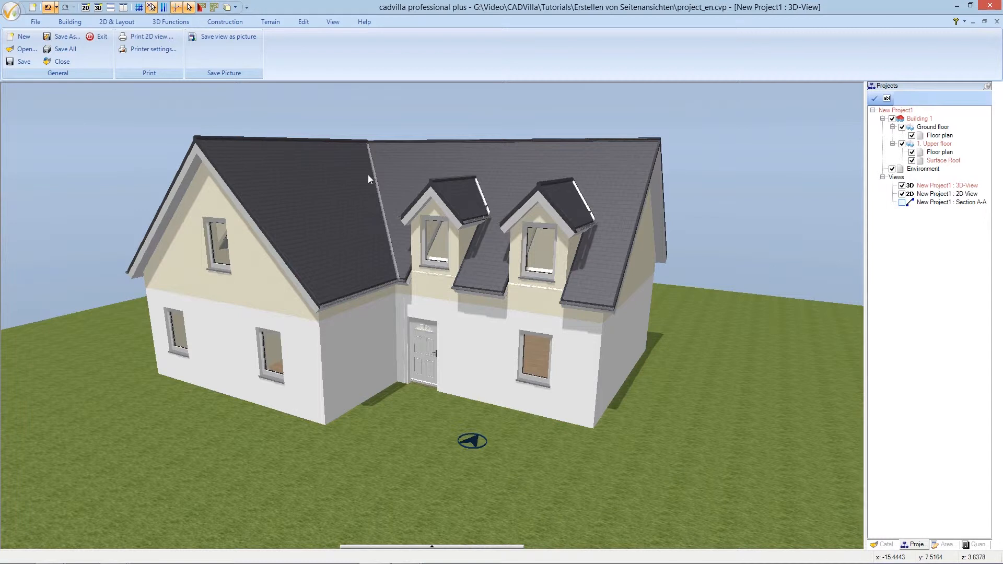
# Create a surface element with Insert in plane on the right main roof face
pyautogui.click(238, 24)
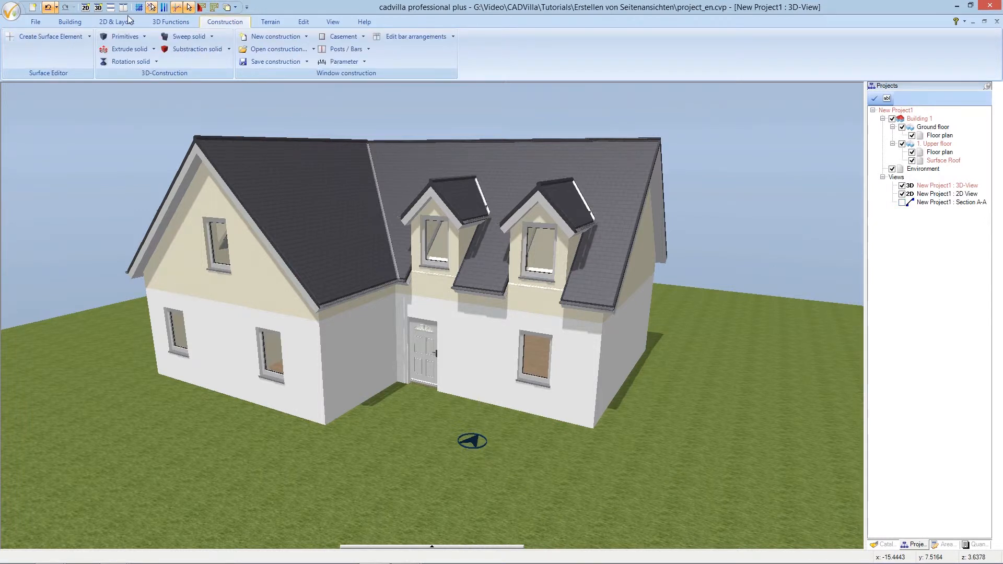
pyautogui.click(91, 38)
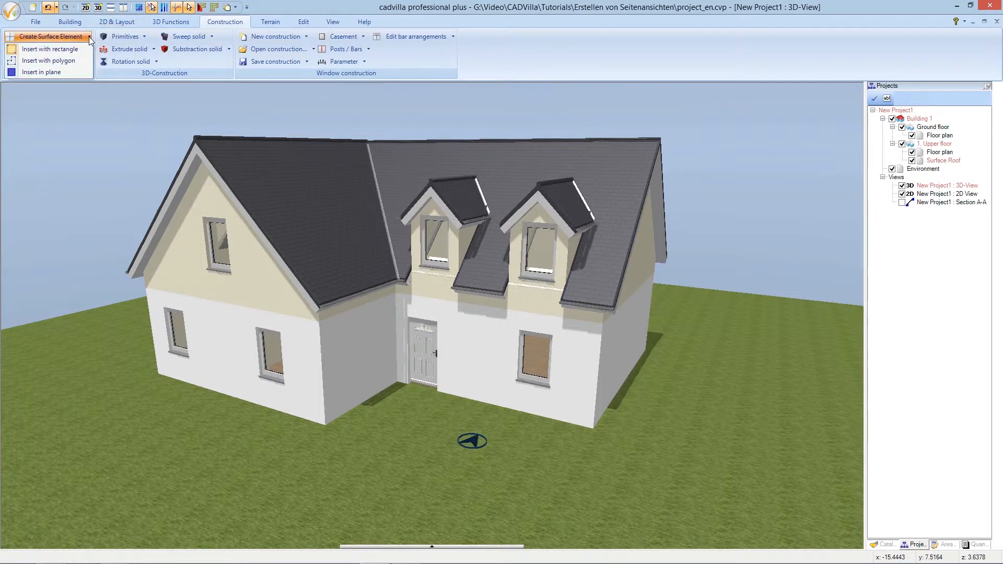
pyautogui.click(79, 71)
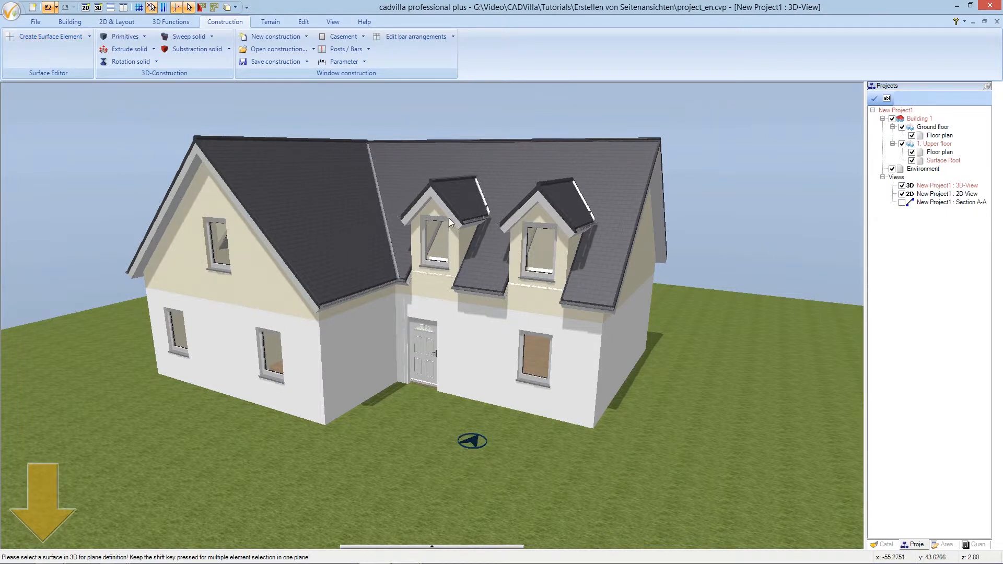
pyautogui.click(599, 173)
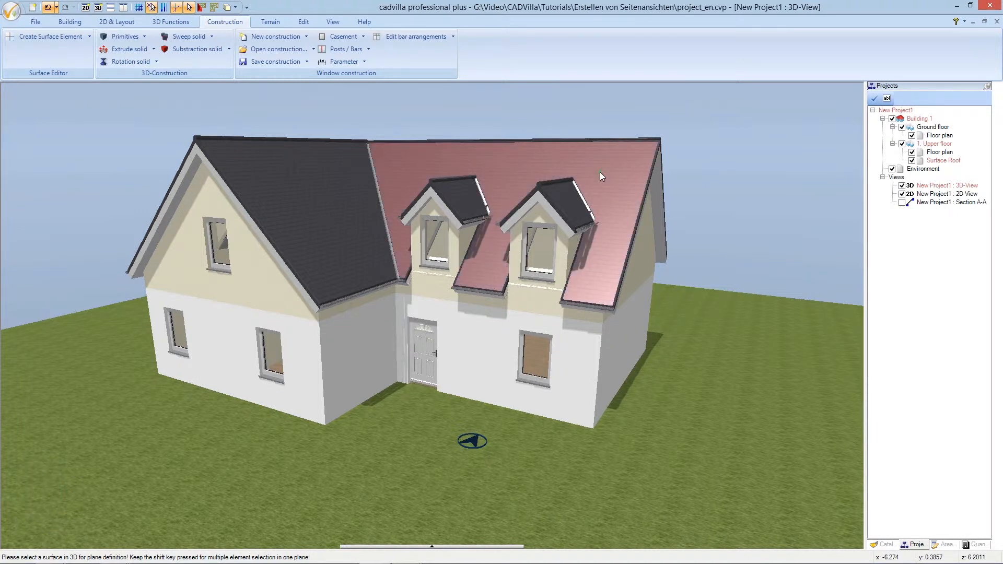
pyautogui.click(600, 172)
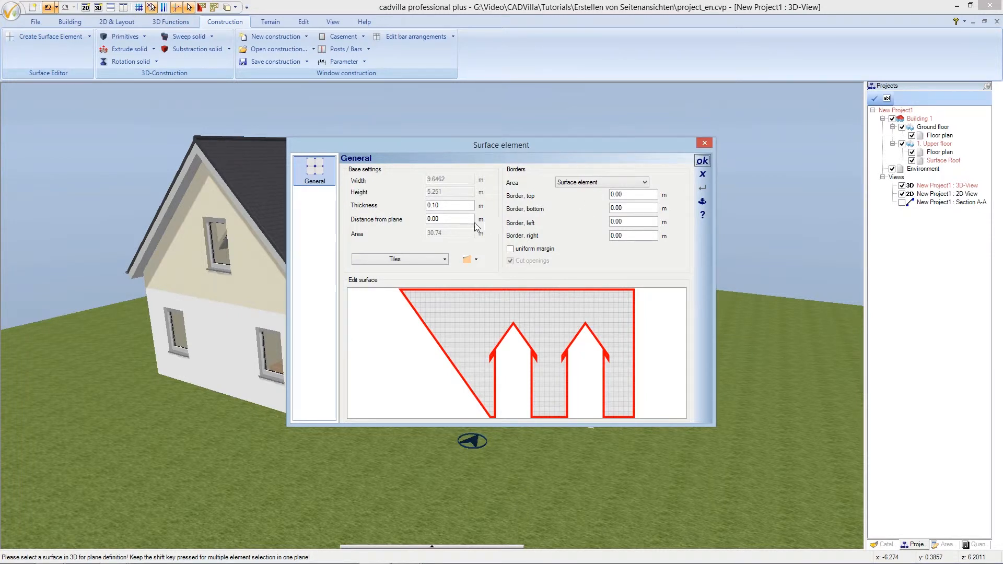
# Set the roof surface element's thickness to 0.001 m and hide the Surface Roof layer
pyautogui.moveTo(448, 206); pyautogui.dragTo(407, 203)
pyautogui.write('0')
pyautogui.write('.001')
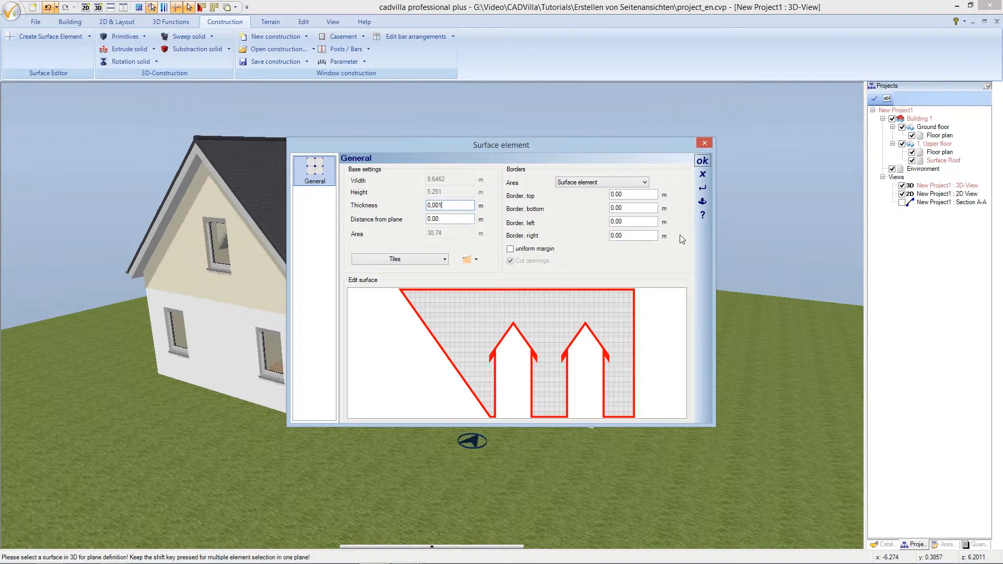
pyautogui.click(703, 160)
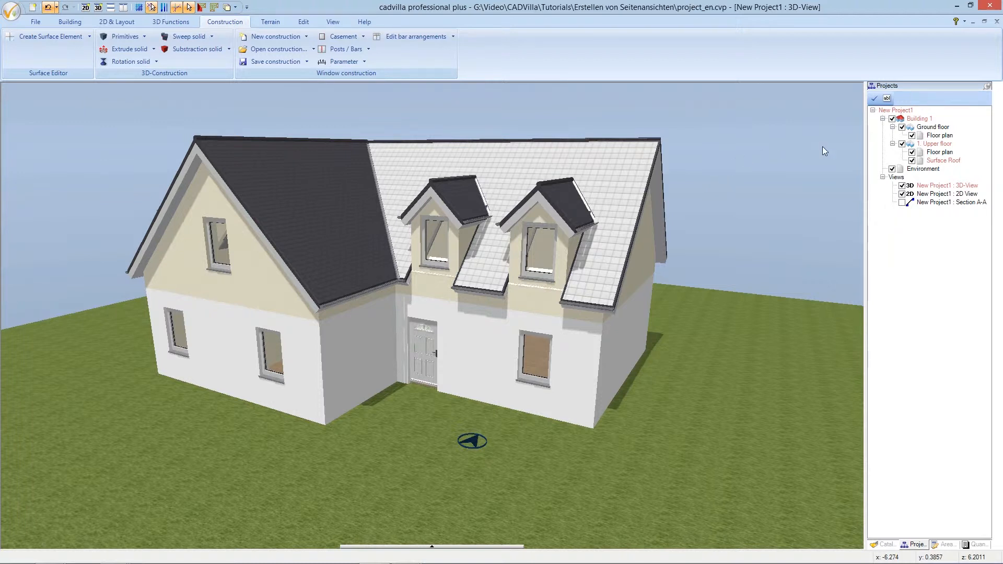
pyautogui.click(911, 161)
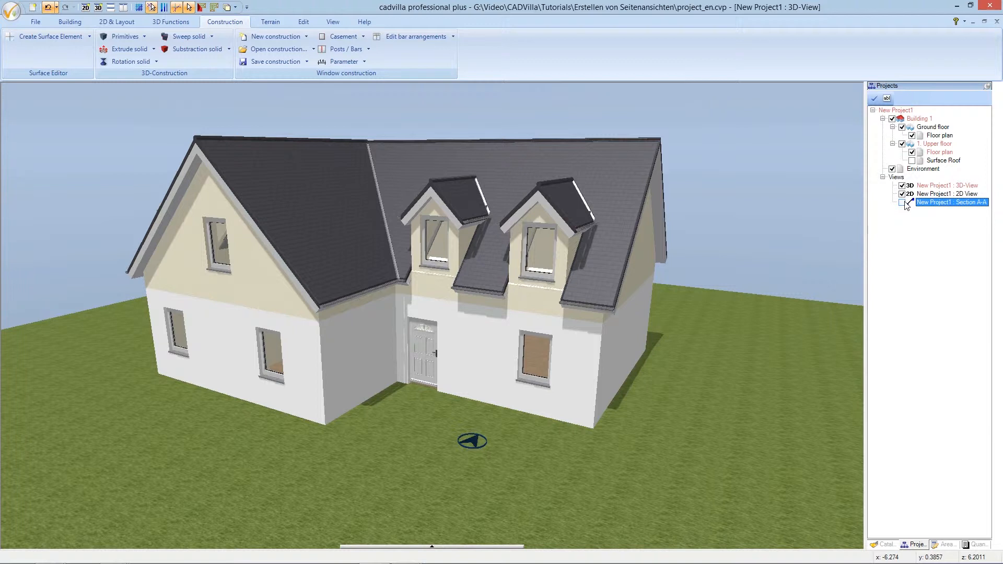
# Show Section A-A, make Surface Roof the current element, and select the hatched roof
pyautogui.click(902, 202)
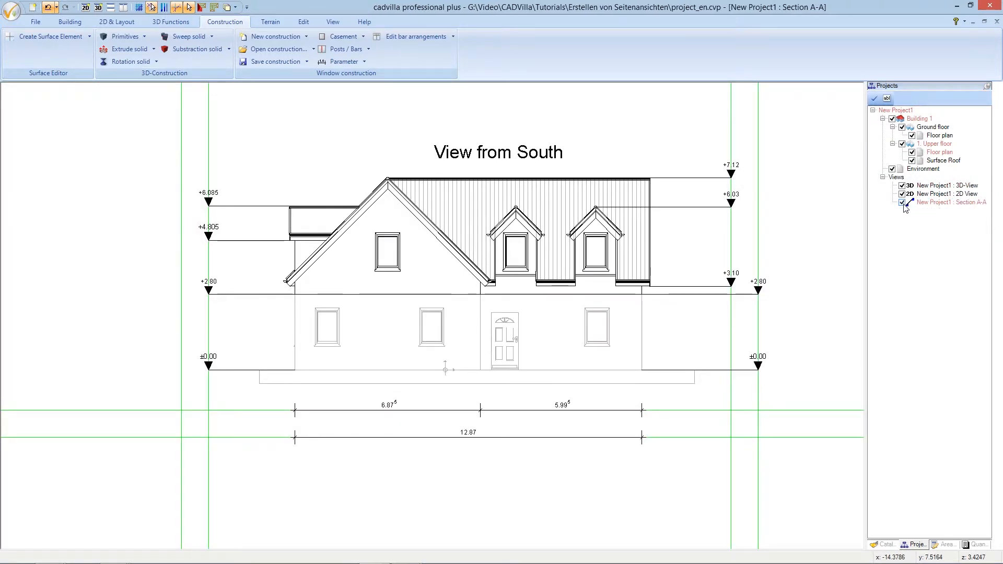
pyautogui.rightClick(945, 161)
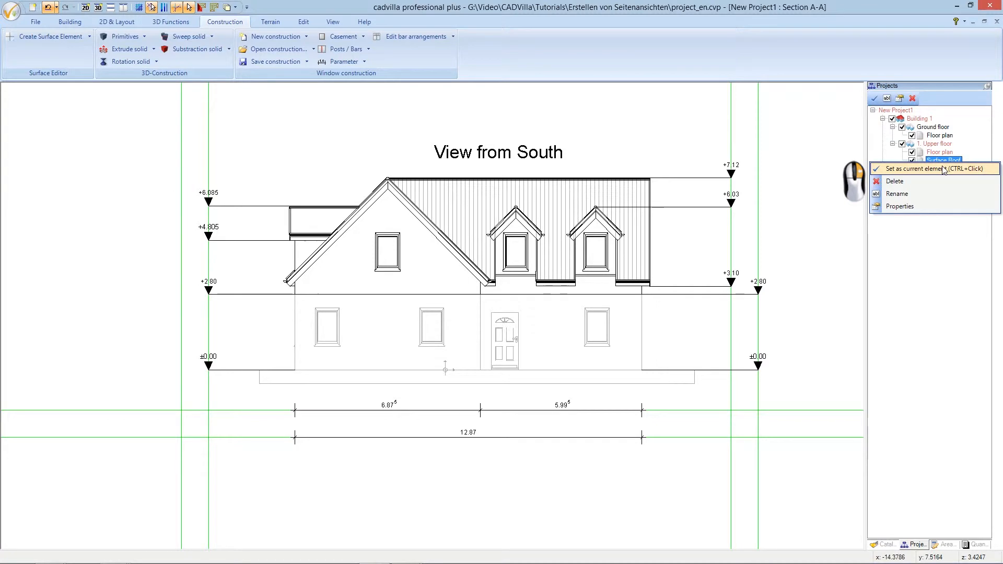
pyautogui.click(944, 169)
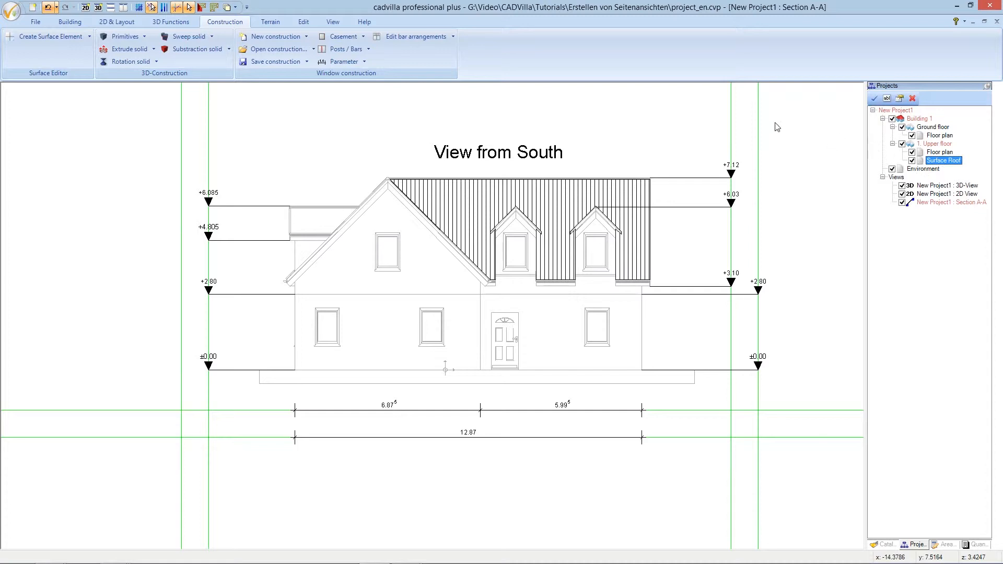
pyautogui.click(592, 184)
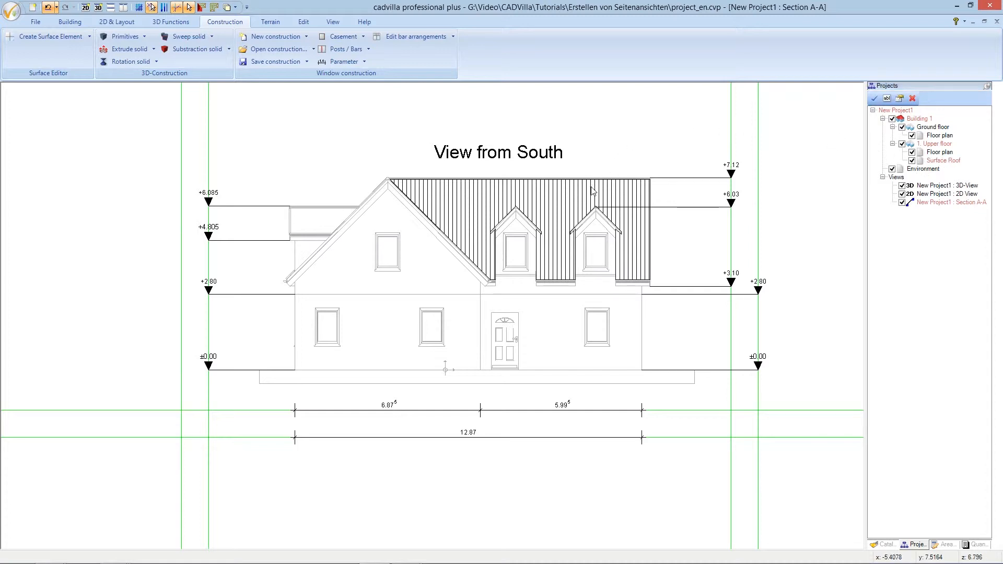
pyautogui.click(592, 190)
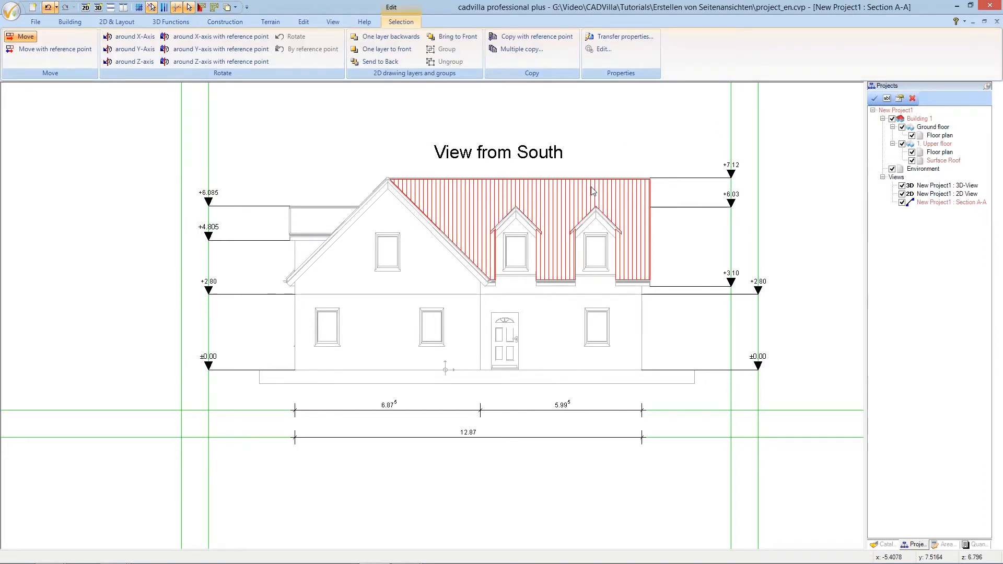
# Open the selected roof's Properties and then its Tiles building material settings
pyautogui.rightClick(592, 191)
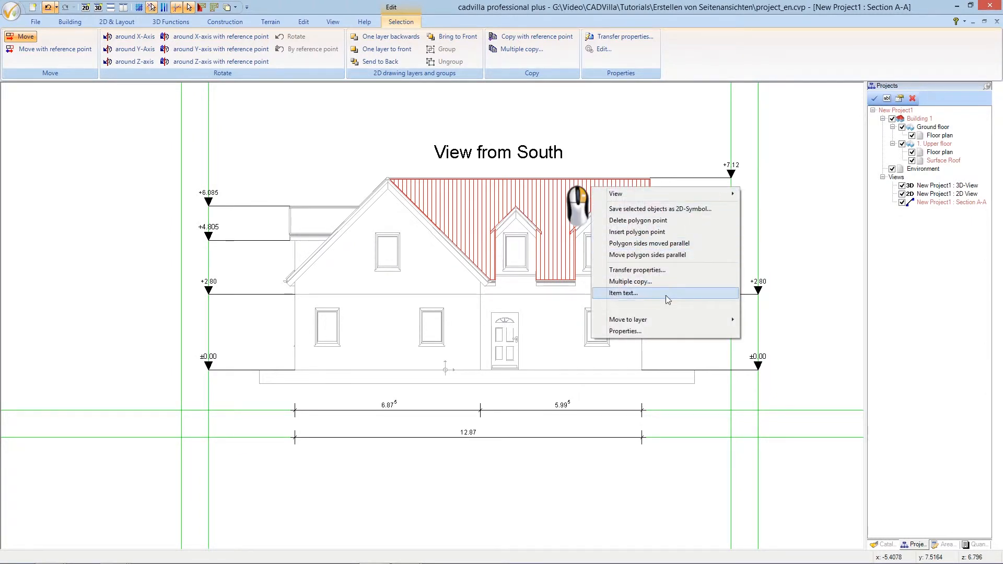
pyautogui.click(679, 330)
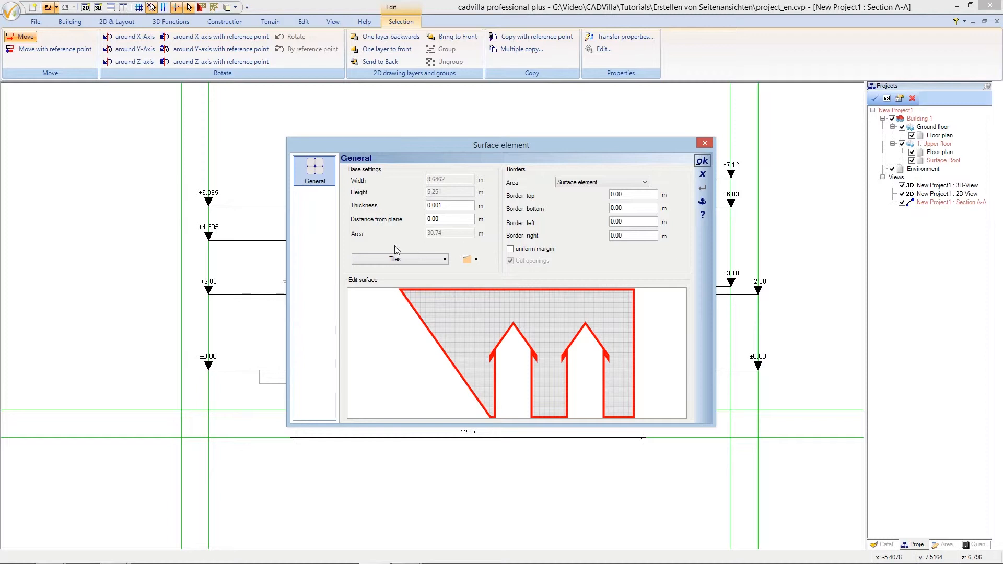
pyautogui.click(385, 259)
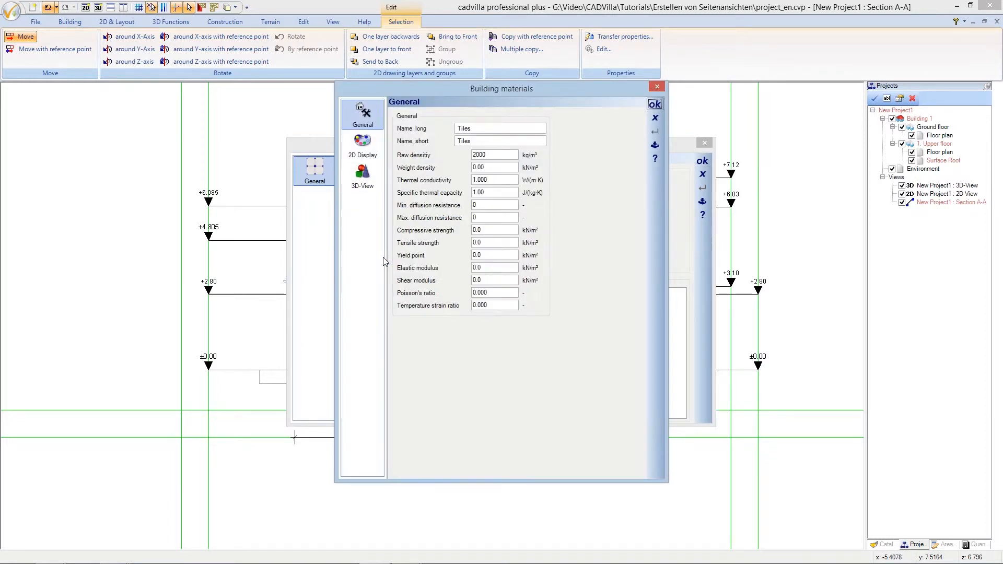
# Give the Tiles 2D display the Dual-S-matt-classic-red texture from Textures > Materials > Dual-S
pyautogui.click(364, 150)
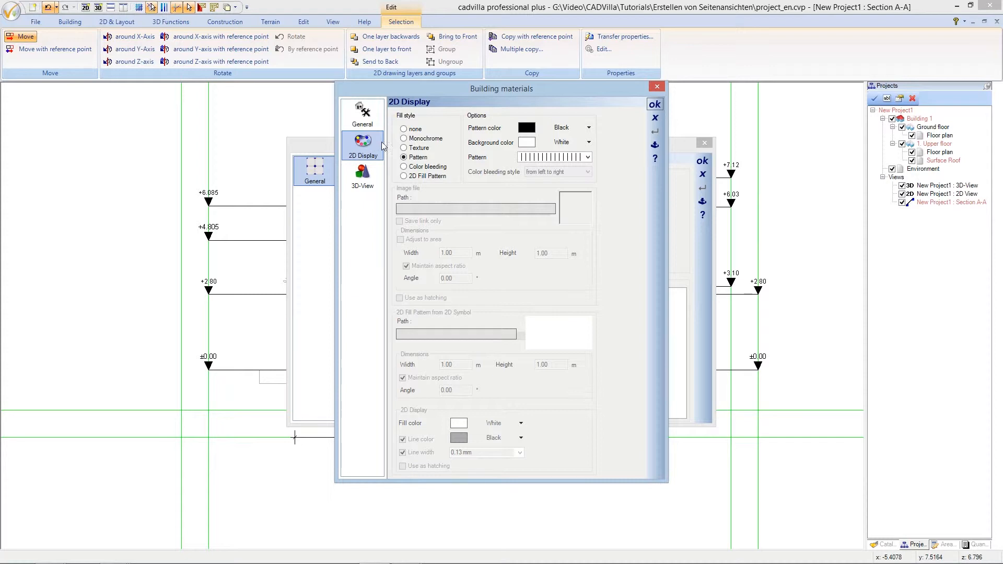
pyautogui.click(404, 148)
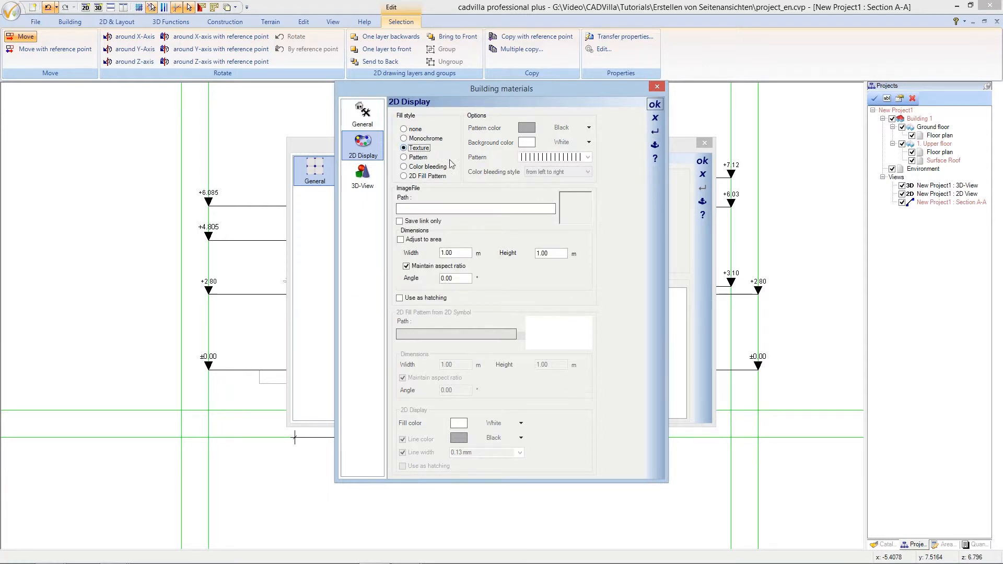
pyautogui.click(439, 209)
pyautogui.moveTo(492, 239); pyautogui.dragTo(501, 365)
pyautogui.doubleClick(432, 377)
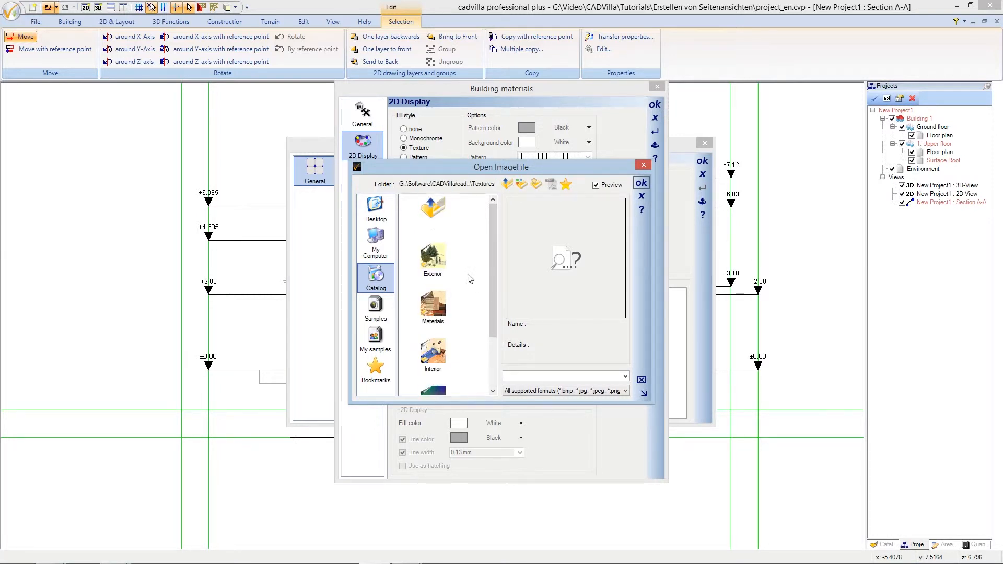
pyautogui.click(439, 306)
pyautogui.doubleClick(439, 306)
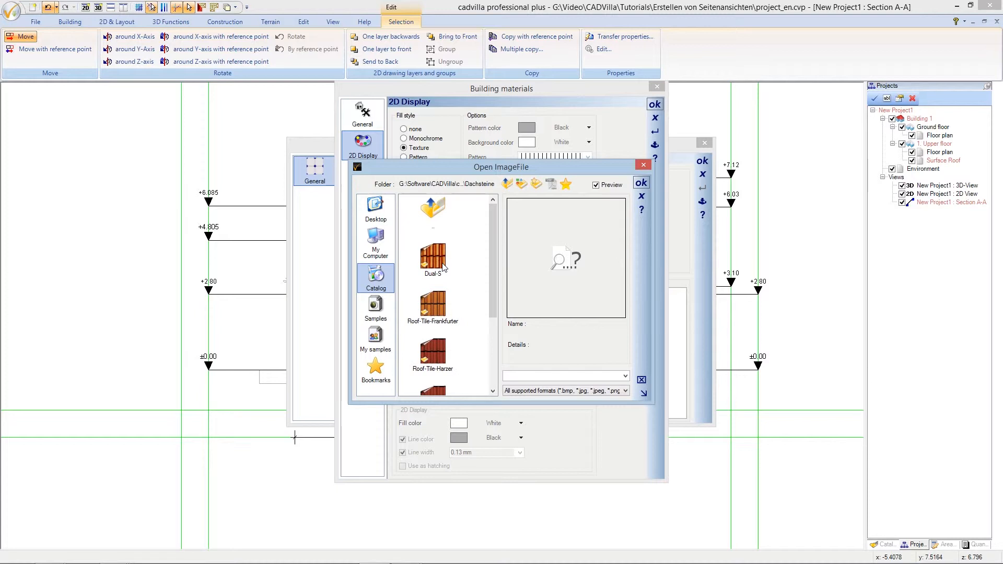
pyautogui.doubleClick(433, 259)
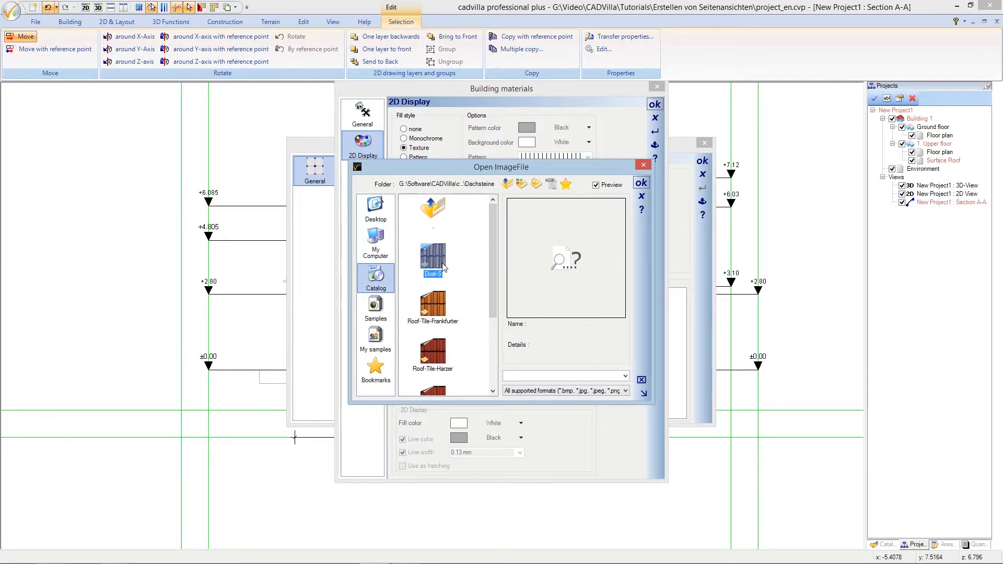
pyautogui.scroll(-1, 492, 269)
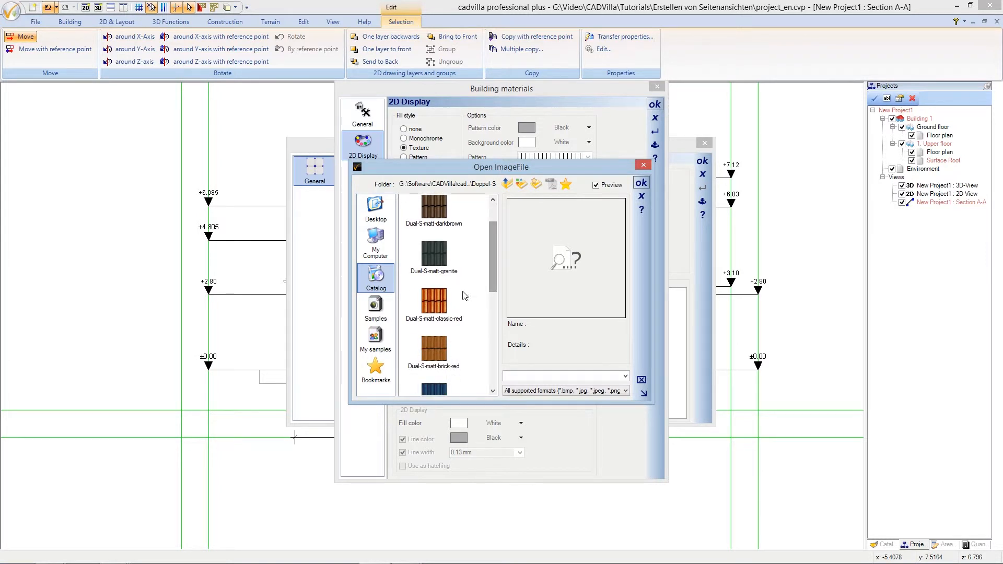
pyautogui.doubleClick(440, 300)
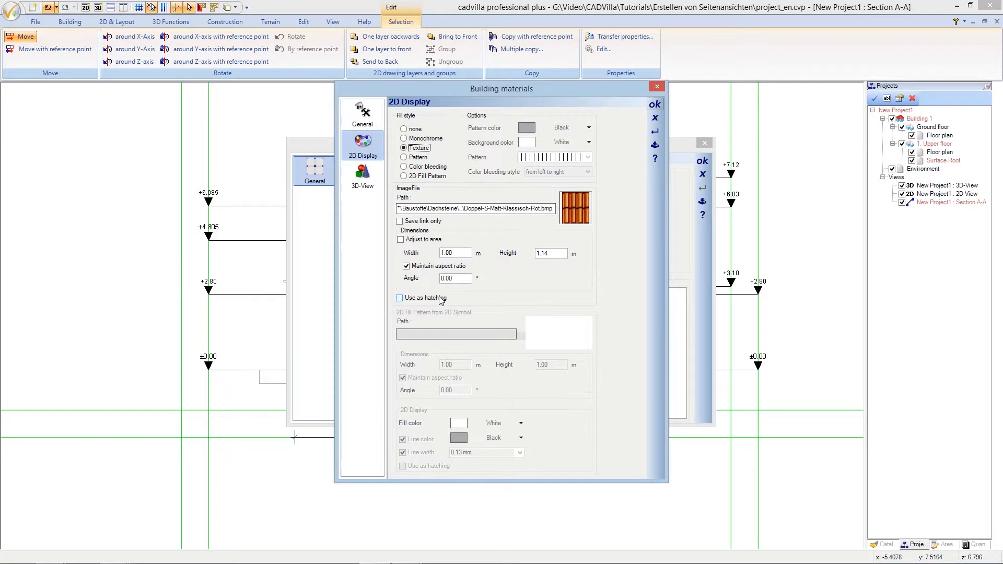
# Size the tile texture to 0.50 m width by 0.50 m height and confirm
pyautogui.moveTo(460, 254); pyautogui.dragTo(430, 252)
pyautogui.write('0,5')
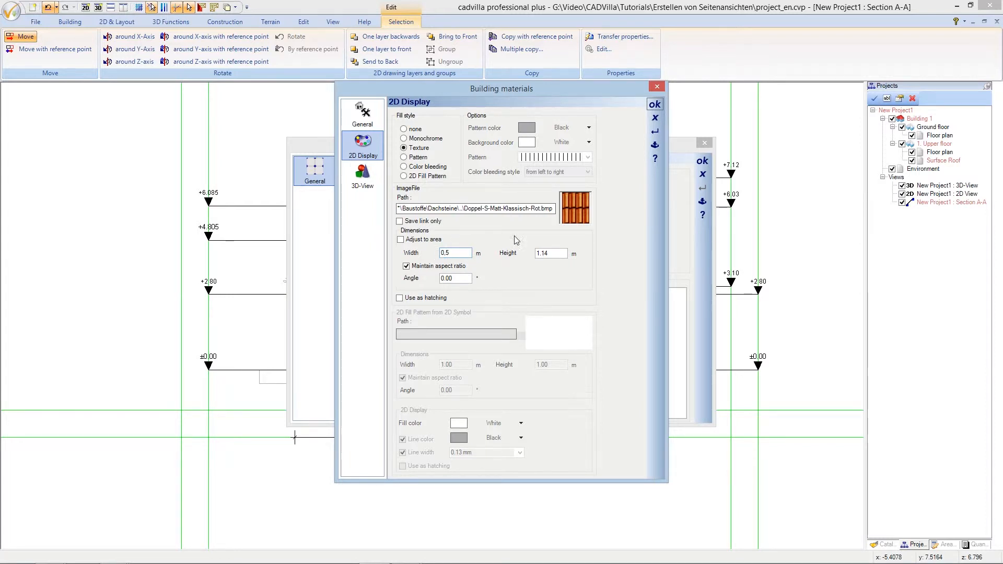
pyautogui.moveTo(554, 255); pyautogui.dragTo(538, 254)
pyautogui.write('0,5')
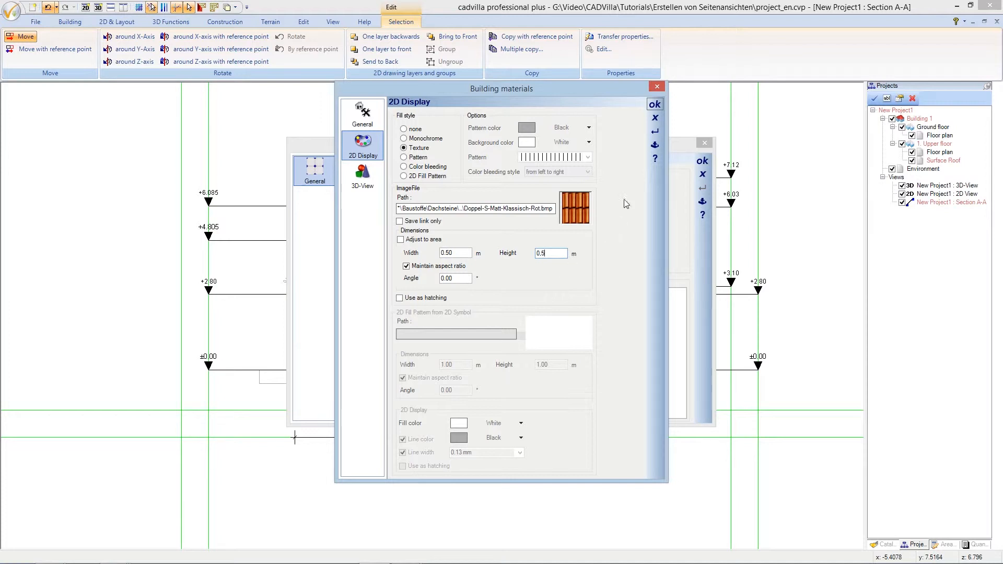
pyautogui.click(654, 105)
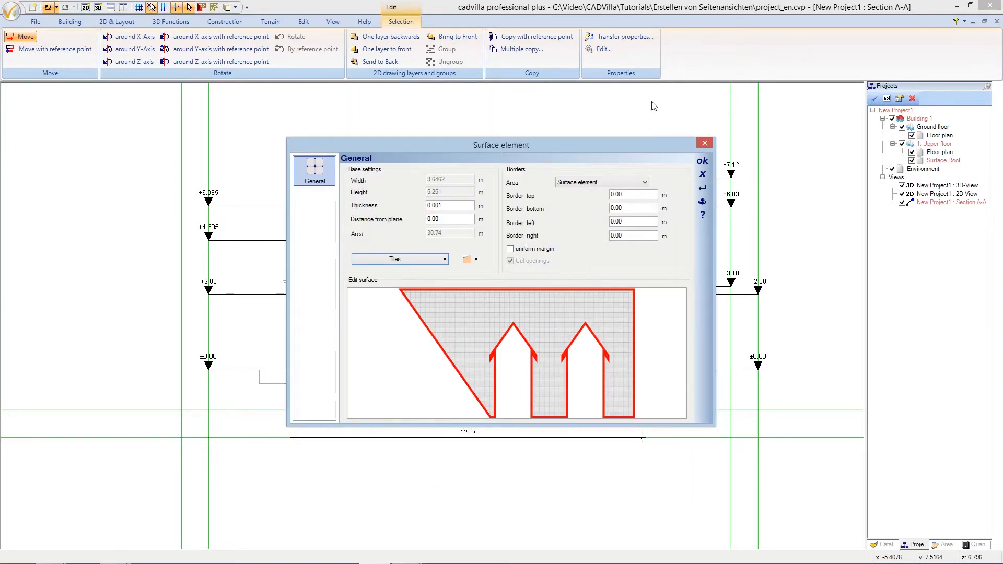
# Apply the red tile material to the roof, then reselect the roof and bring up its options
pyautogui.click(702, 161)
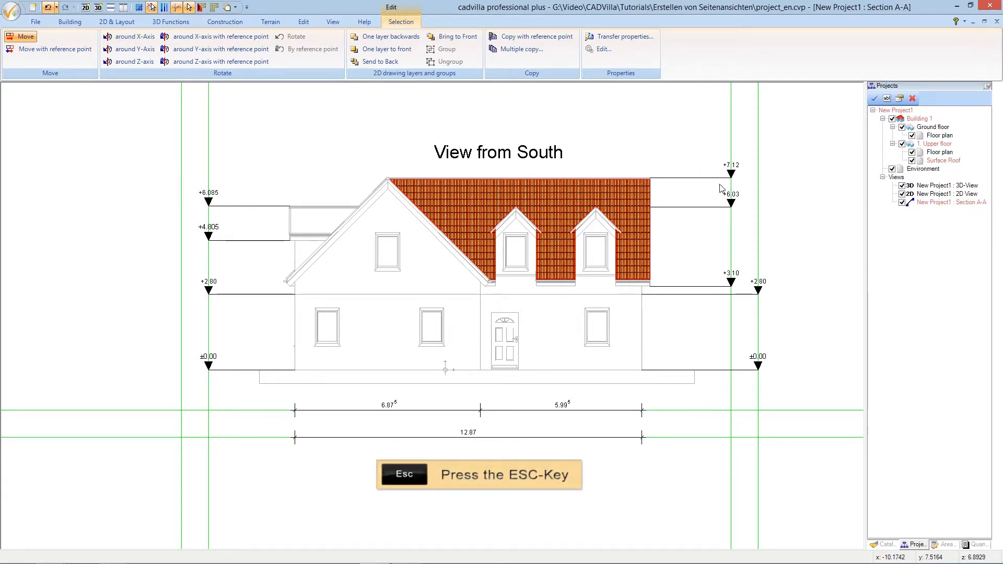
pyautogui.press('Escape')
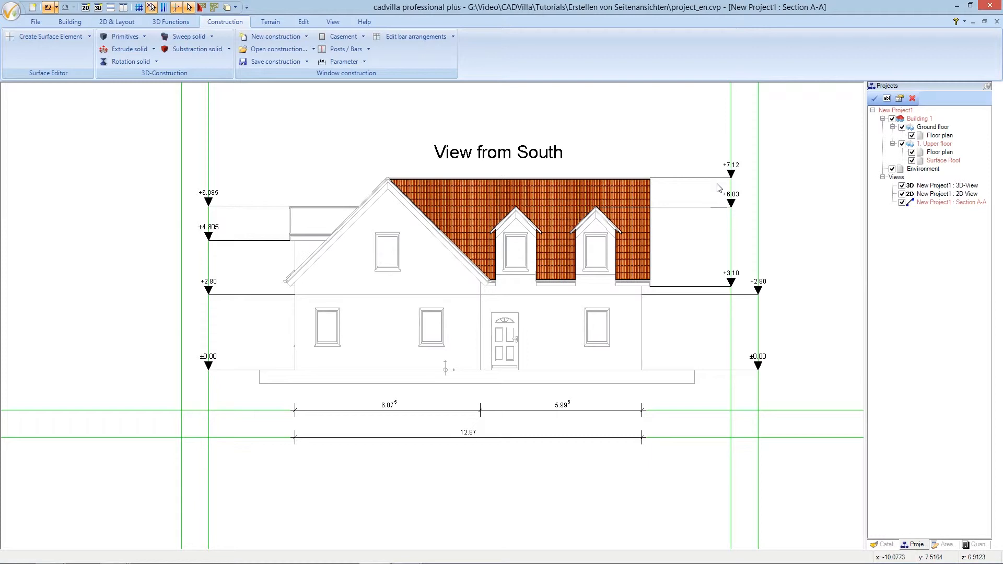
pyautogui.click(624, 186)
pyautogui.rightClick(623, 186)
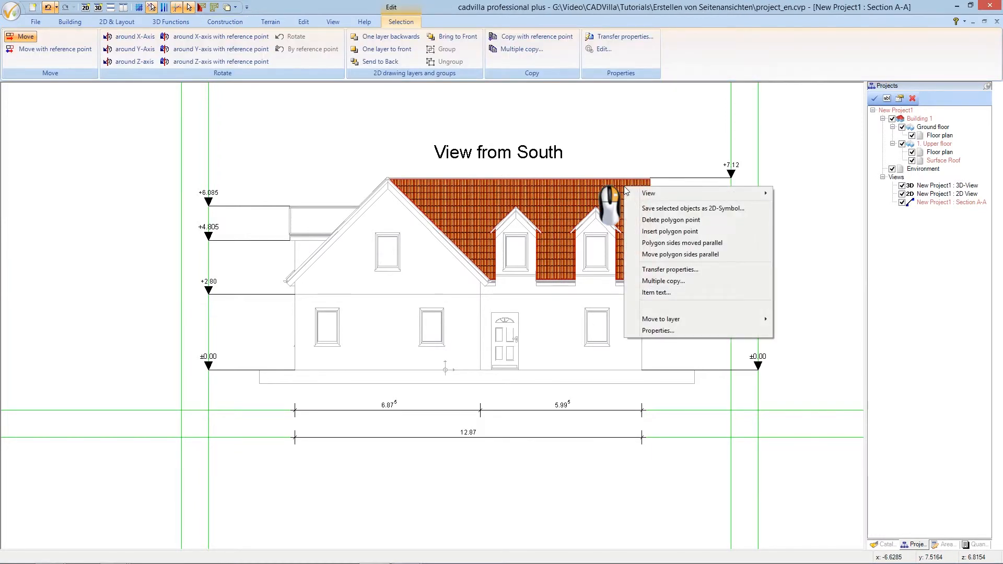
# Change the roof's Tiles texture width and height to 0.60 m and close both dialogs
pyautogui.click(657, 330)
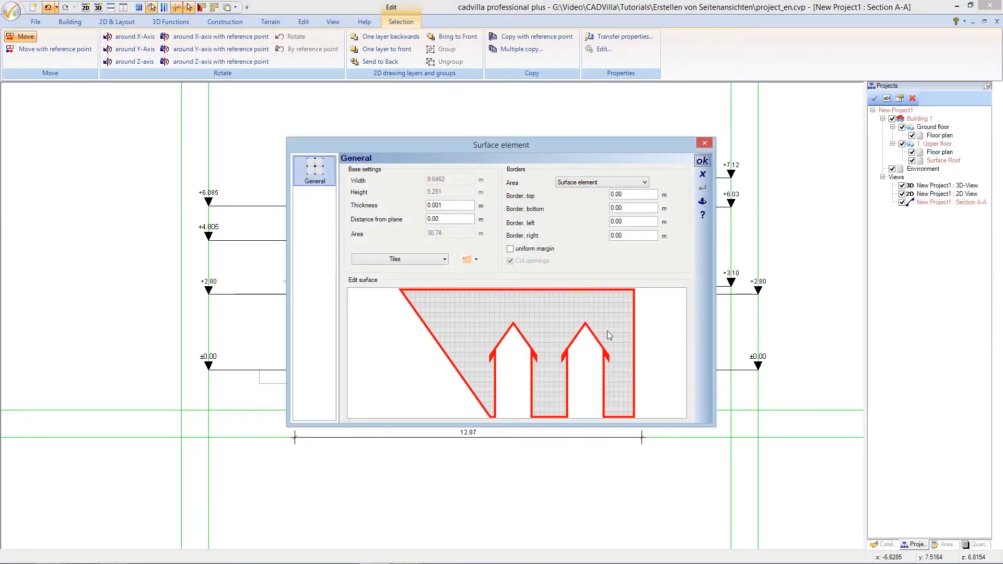
pyautogui.click(411, 260)
pyautogui.click(363, 152)
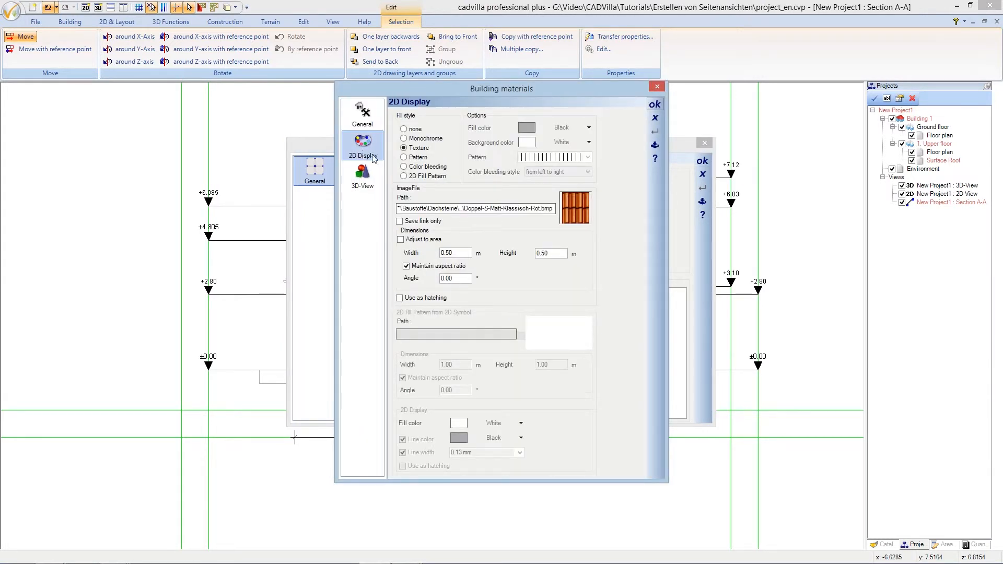
pyautogui.moveTo(458, 253); pyautogui.dragTo(447, 254)
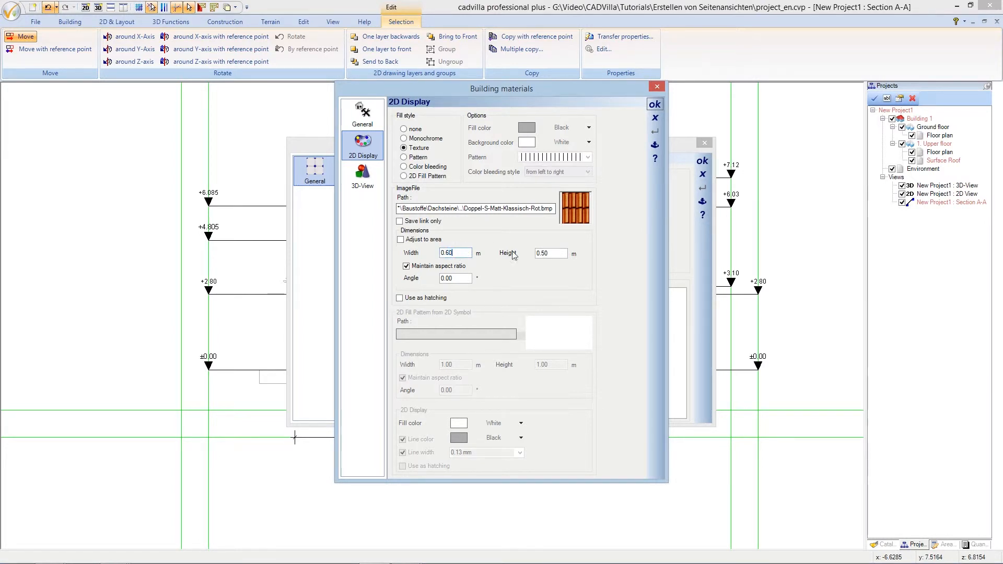
pyautogui.moveTo(545, 254); pyautogui.dragTo(543, 254)
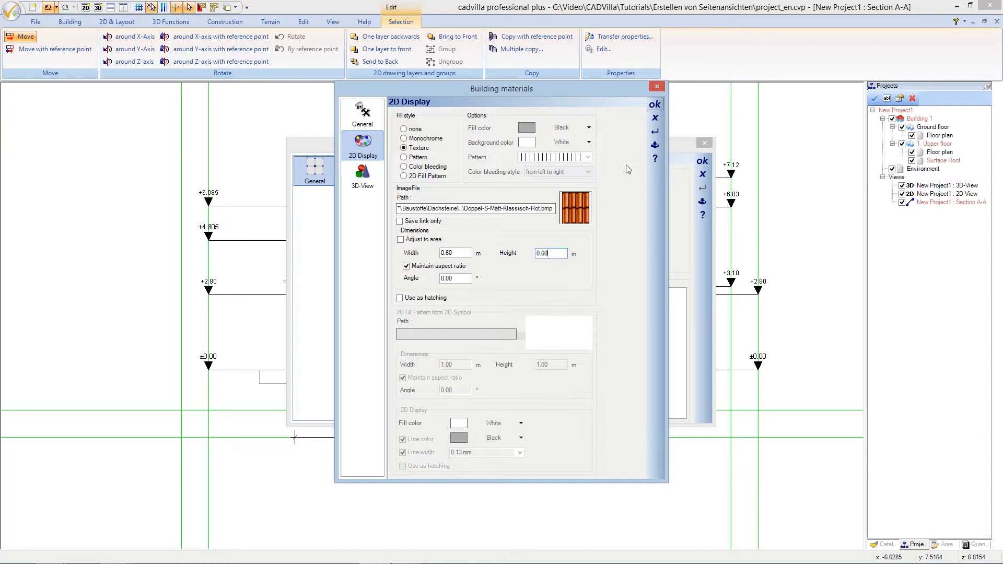
pyautogui.click(654, 104)
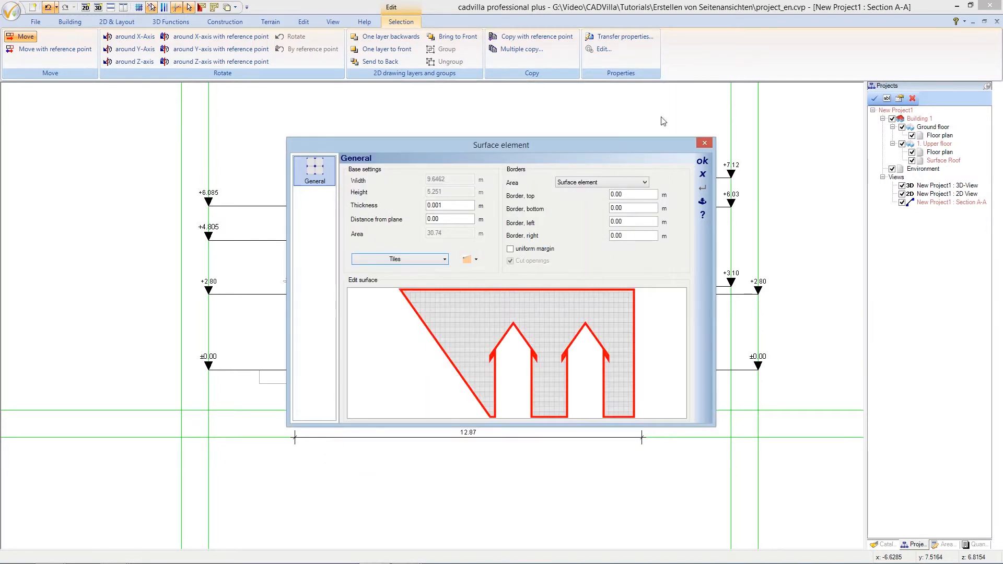
pyautogui.click(702, 162)
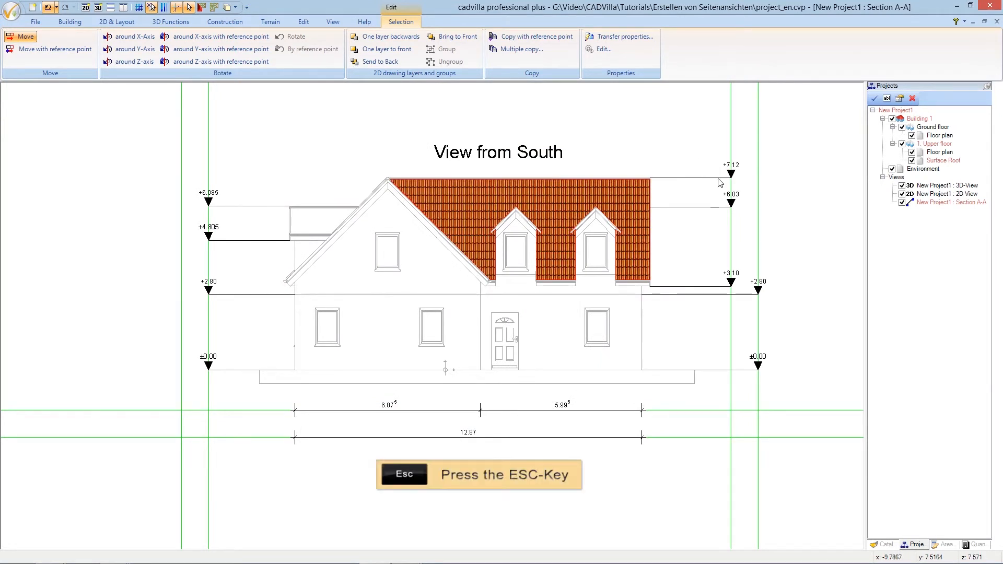
pyautogui.press('Escape')
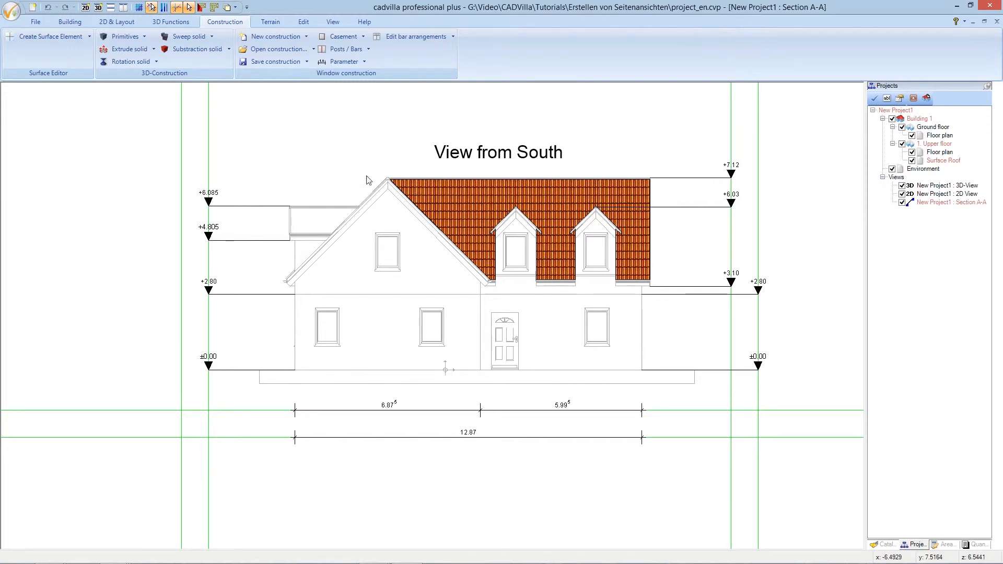
# Start the Closed polygon tool from the Polygon options on the 2D & Layout tab
pyautogui.click(130, 25)
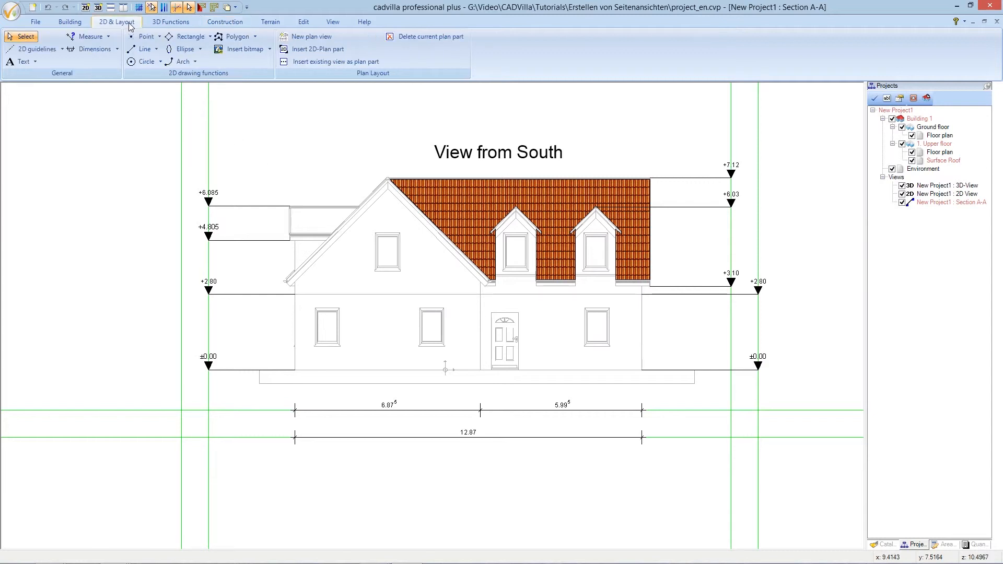
pyautogui.click(254, 38)
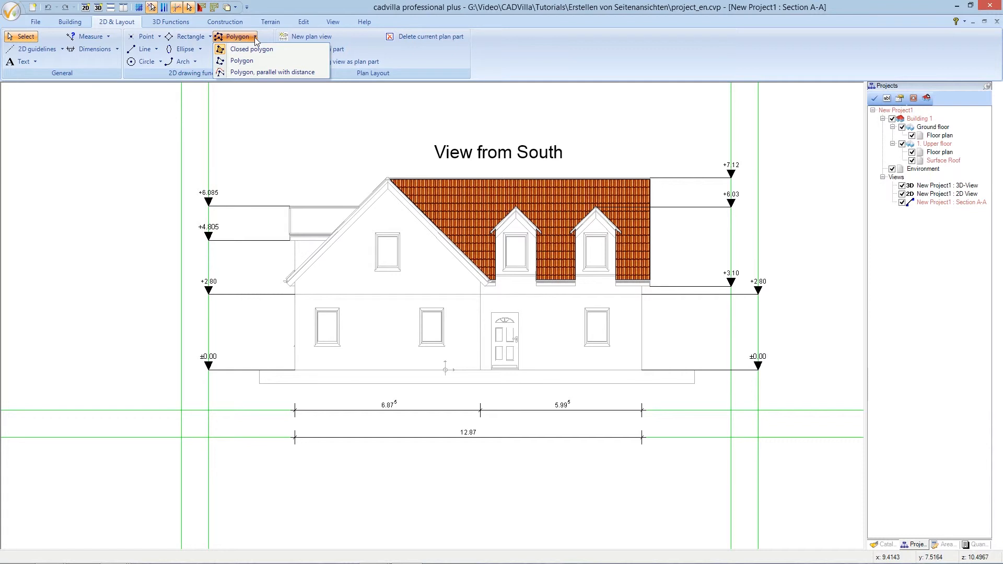
pyautogui.click(281, 50)
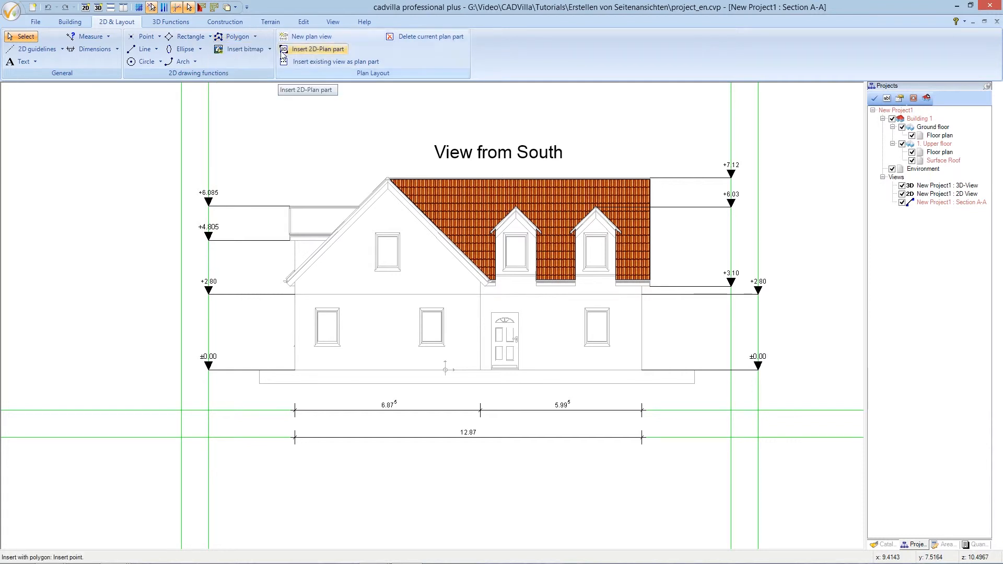
# Choose the Dual-S-matt-classic-red roof tile texture as the polygon's fill
pyautogui.rightClick(287, 145)
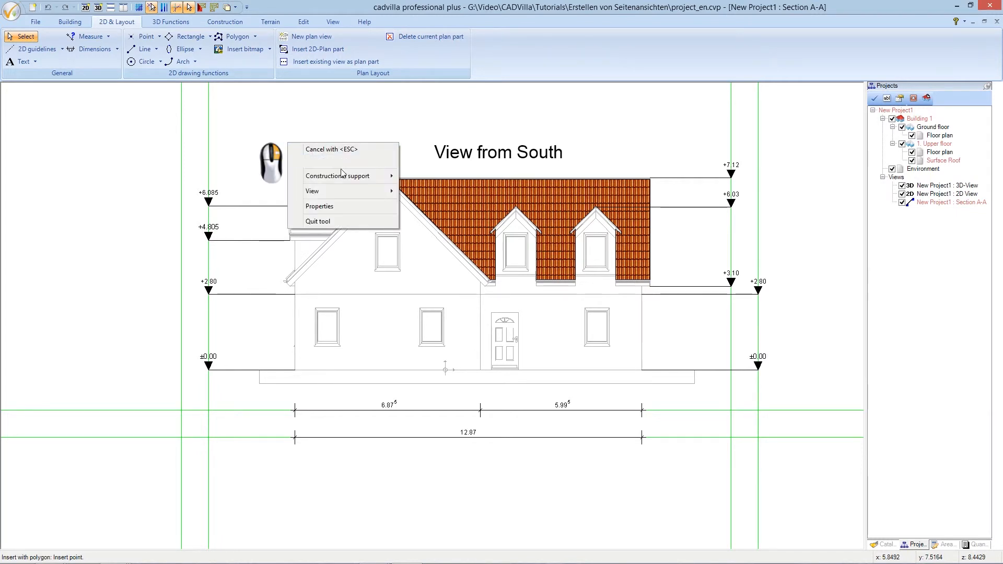
pyautogui.click(377, 208)
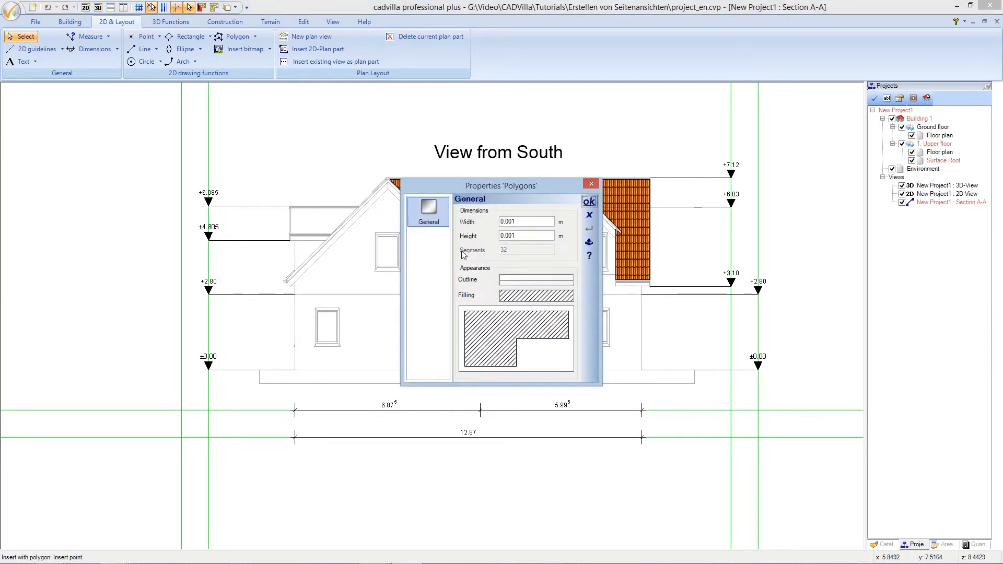
pyautogui.click(507, 296)
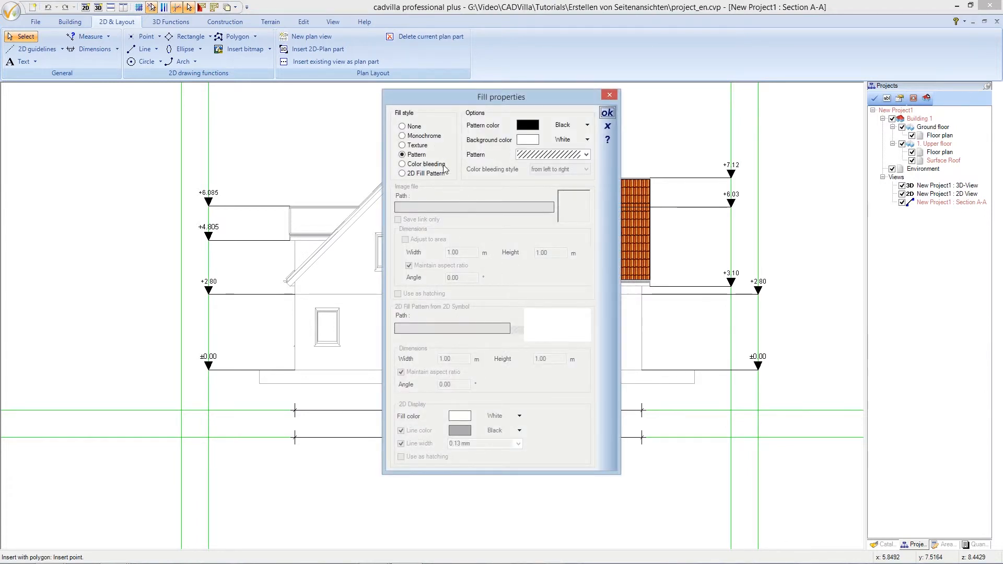
pyautogui.click(402, 145)
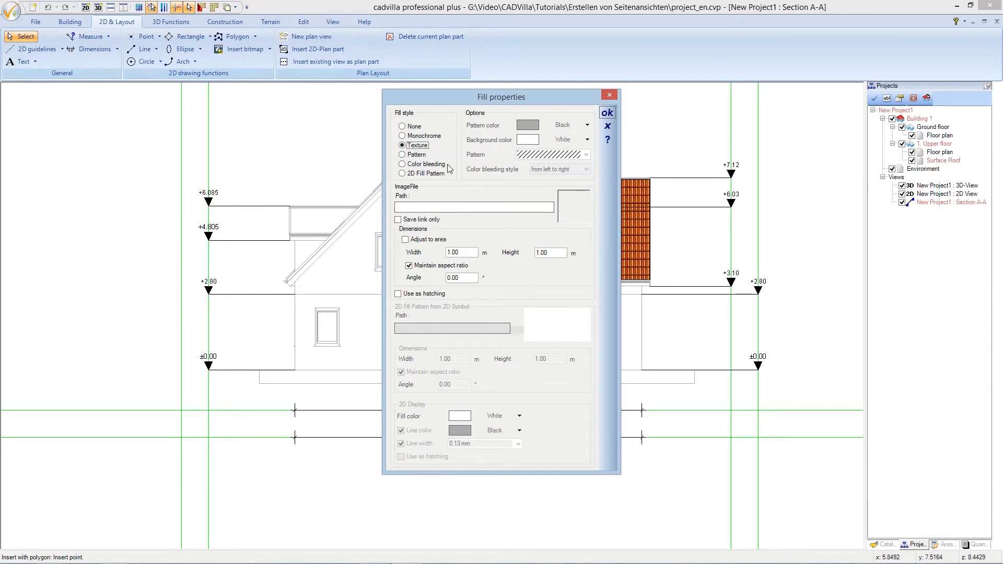
pyautogui.click(457, 207)
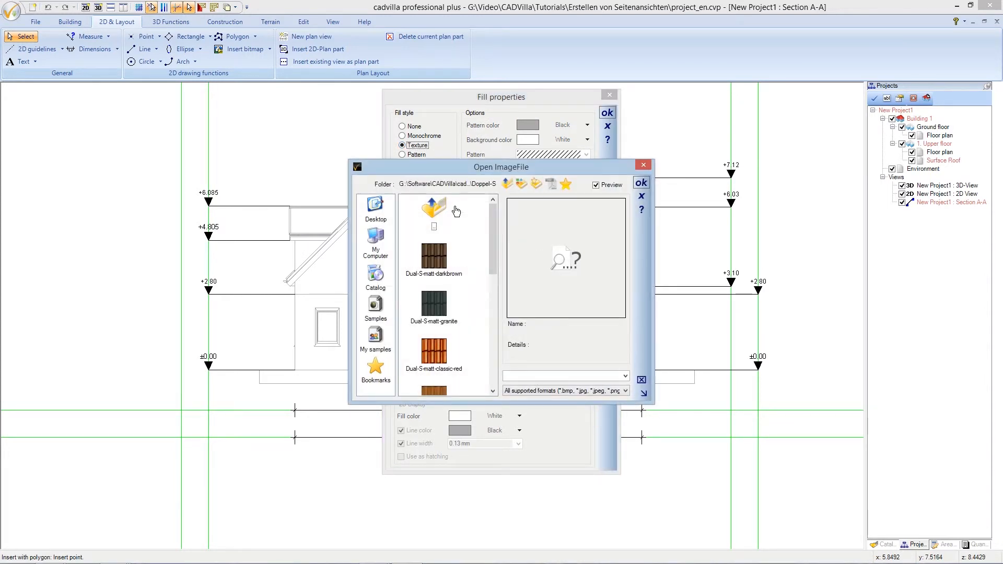
pyautogui.moveTo(490, 269); pyautogui.dragTo(492, 300)
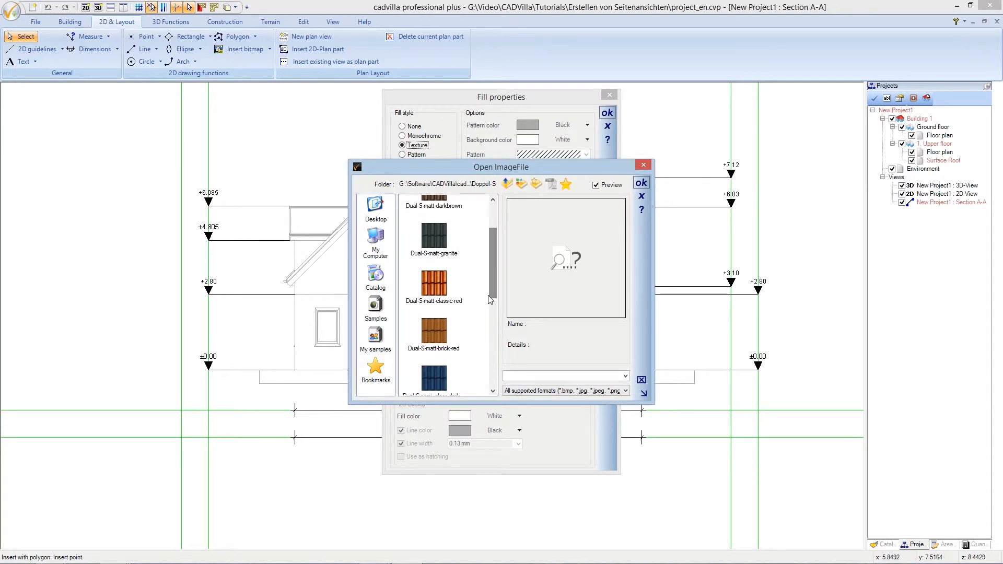
pyautogui.doubleClick(441, 291)
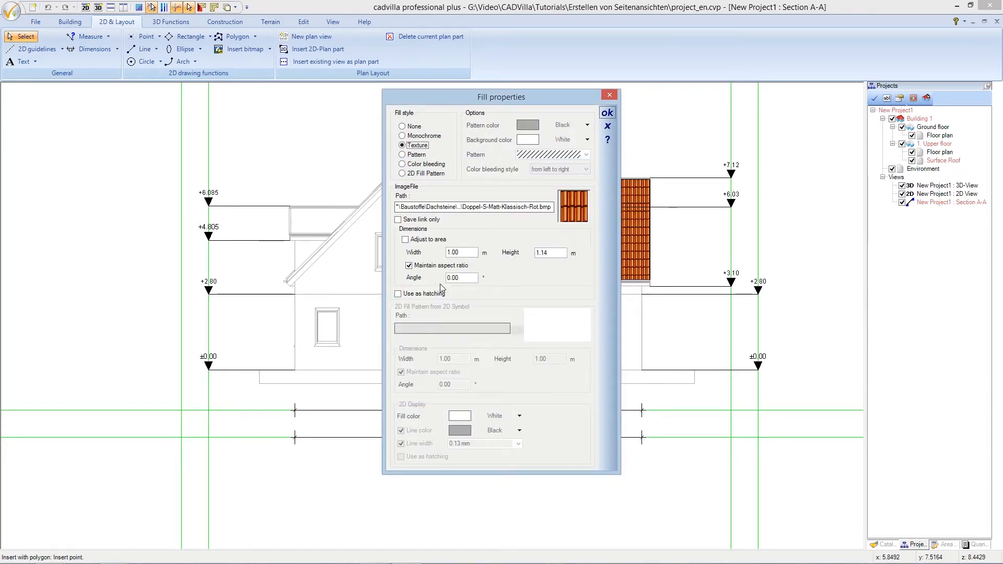
# Size the tile texture to 0.6 m width and 0.6 m height and confirm the fill
pyautogui.moveTo(462, 252); pyautogui.dragTo(441, 253)
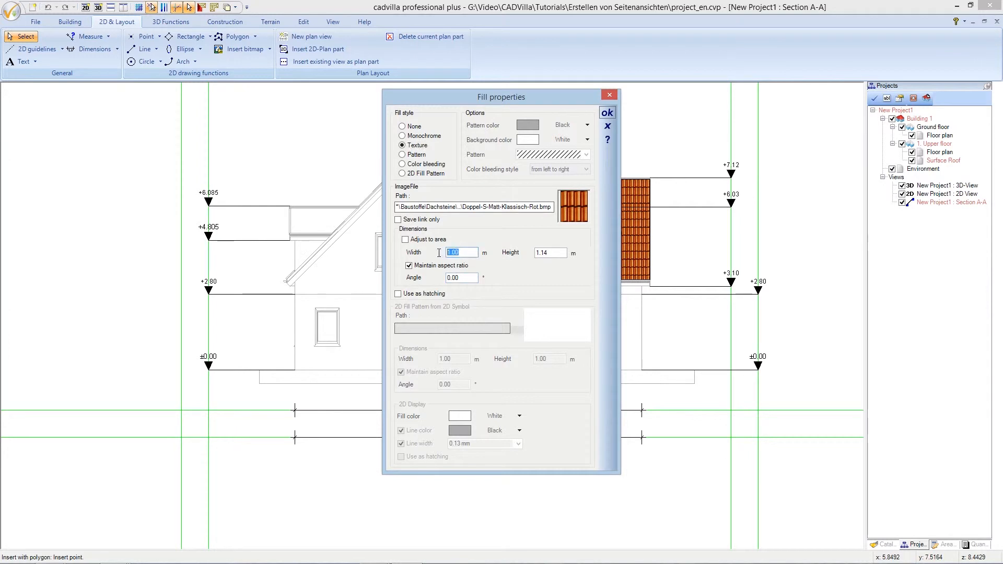
pyautogui.write('0,')
pyautogui.write('6')
pyautogui.write('0')
pyautogui.click(543, 253)
pyautogui.moveTo(542, 252); pyautogui.dragTo(532, 253)
pyautogui.write('0,6')
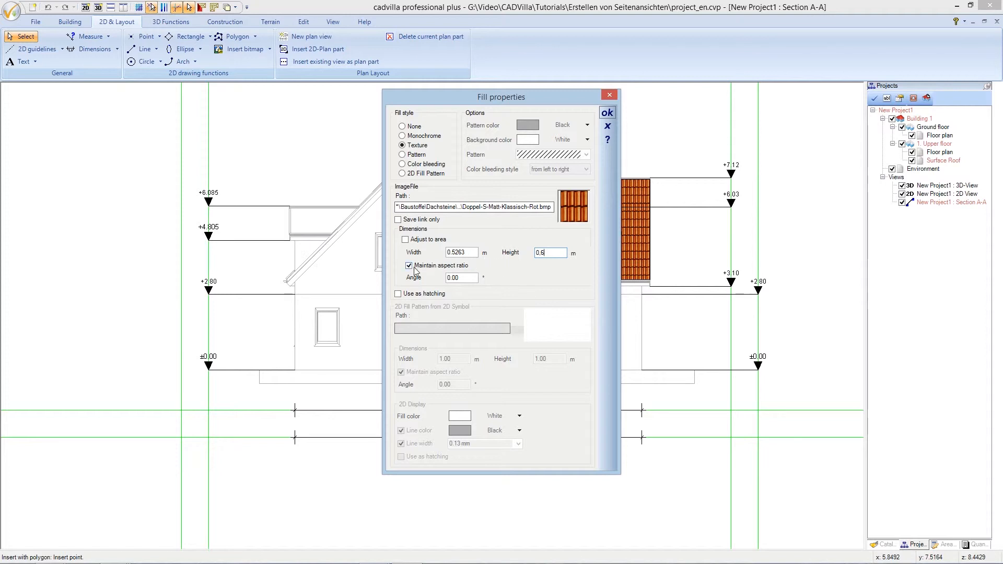
pyautogui.moveTo(466, 252); pyautogui.dragTo(442, 252)
pyautogui.write('0.6')
pyautogui.click(607, 116)
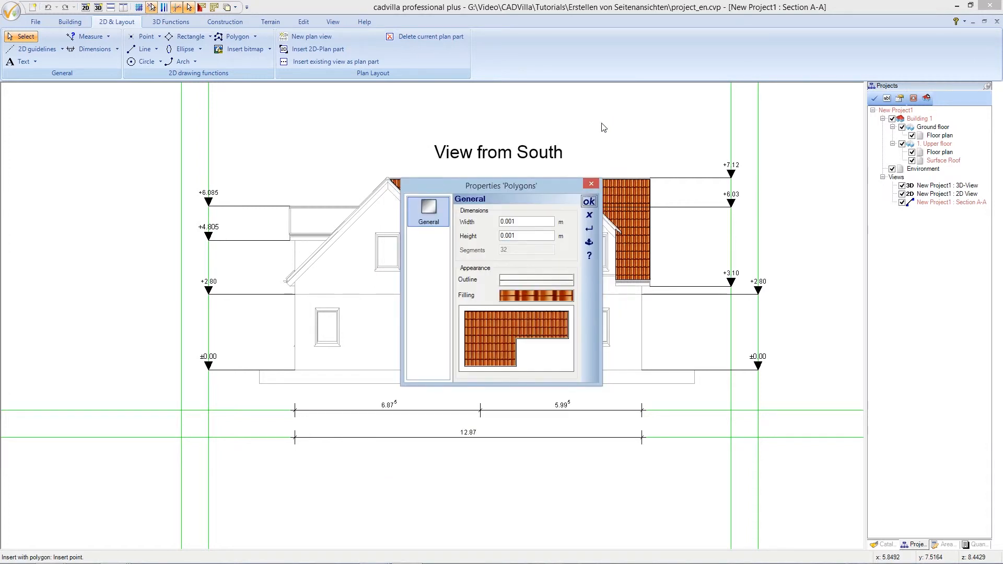
pyautogui.click(589, 202)
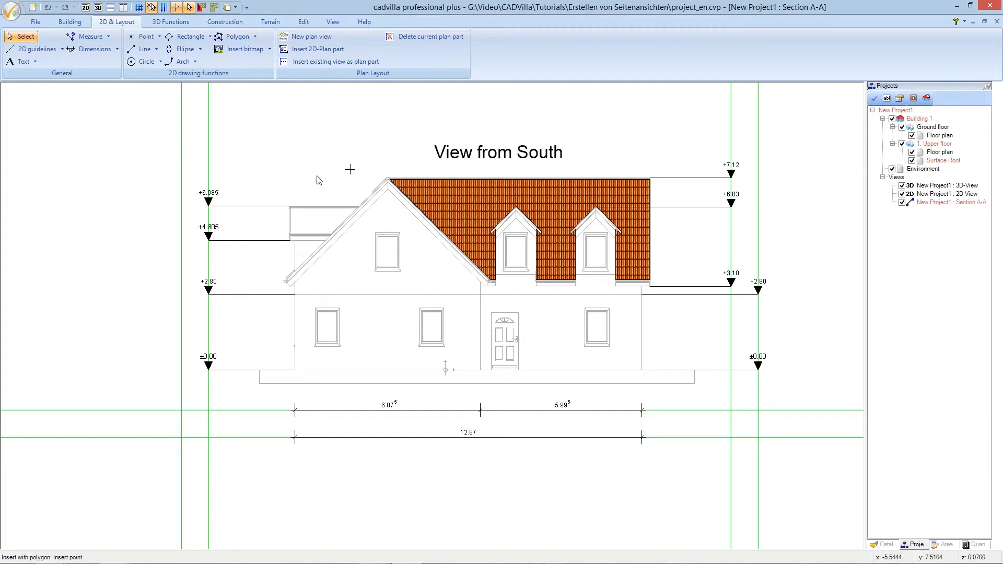
# Outline the low roof left of the gable with four corners and complete the tiled polygon
pyautogui.scroll(2, 296, 186)
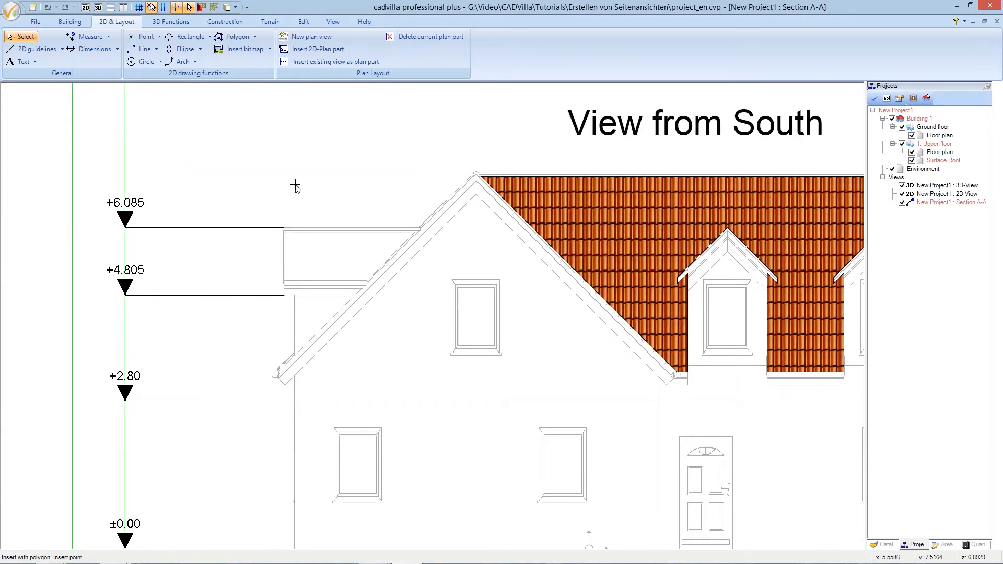
pyautogui.click(286, 232)
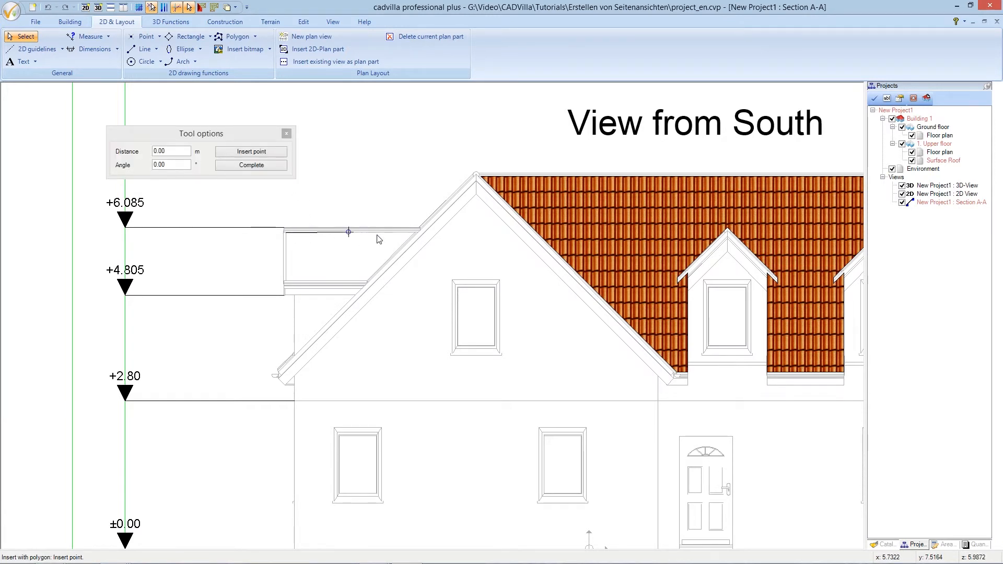
pyautogui.click(414, 232)
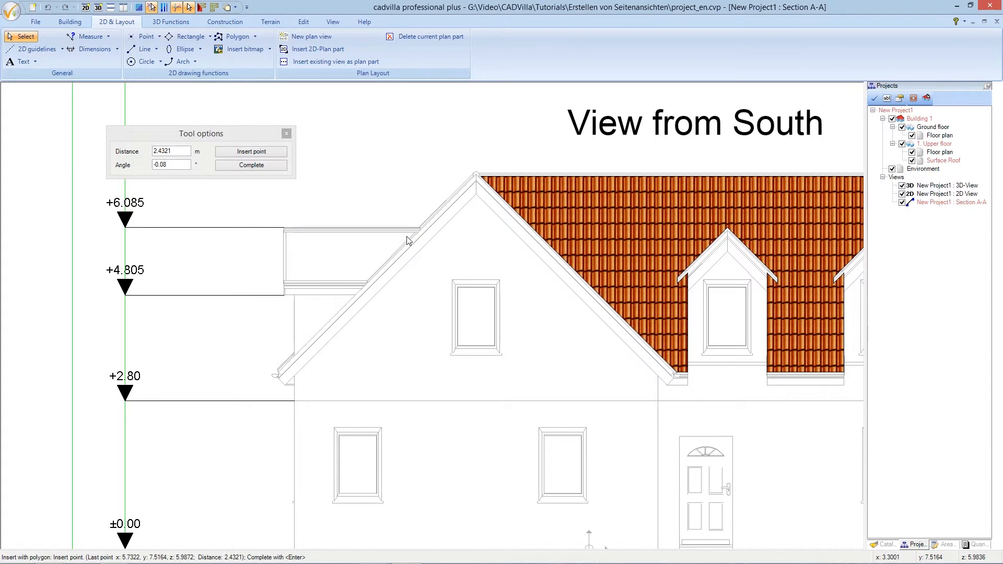
pyautogui.click(367, 282)
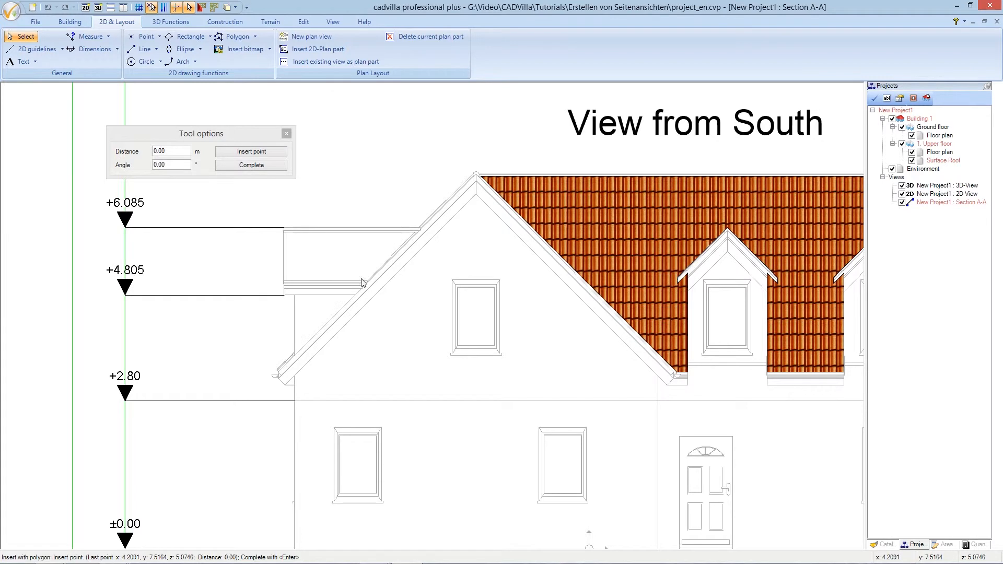
pyautogui.click(286, 282)
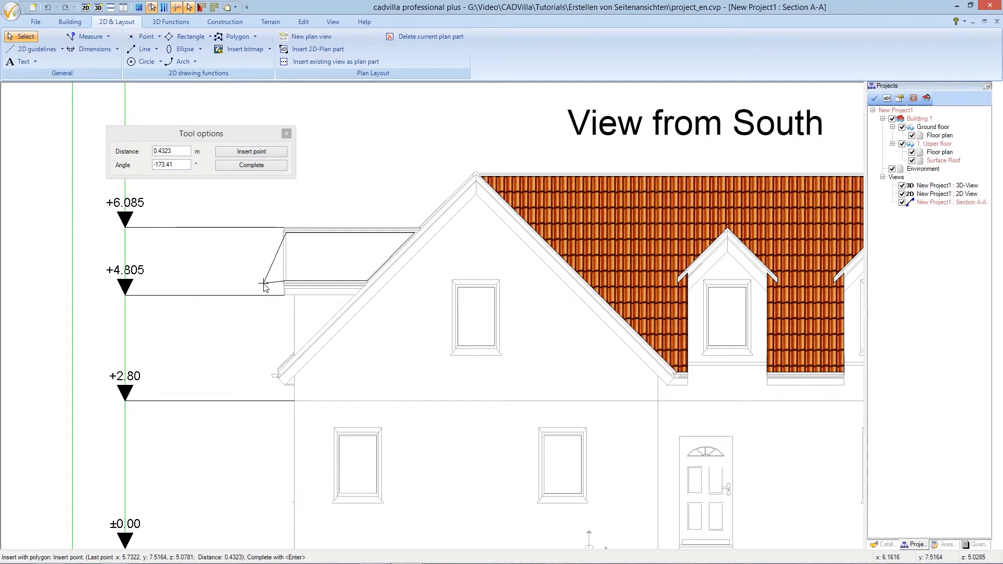
pyautogui.rightClick(264, 284)
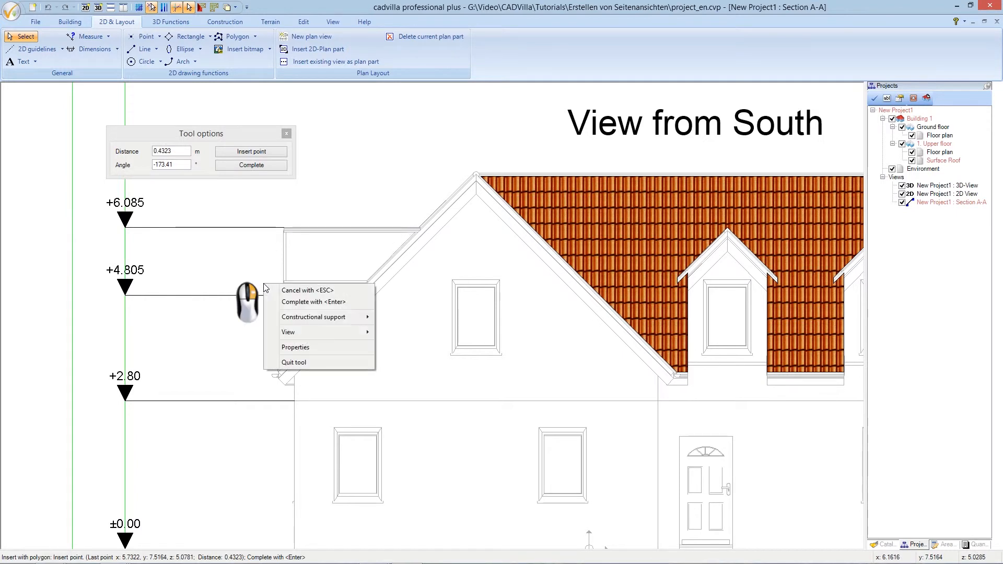
pyautogui.click(297, 303)
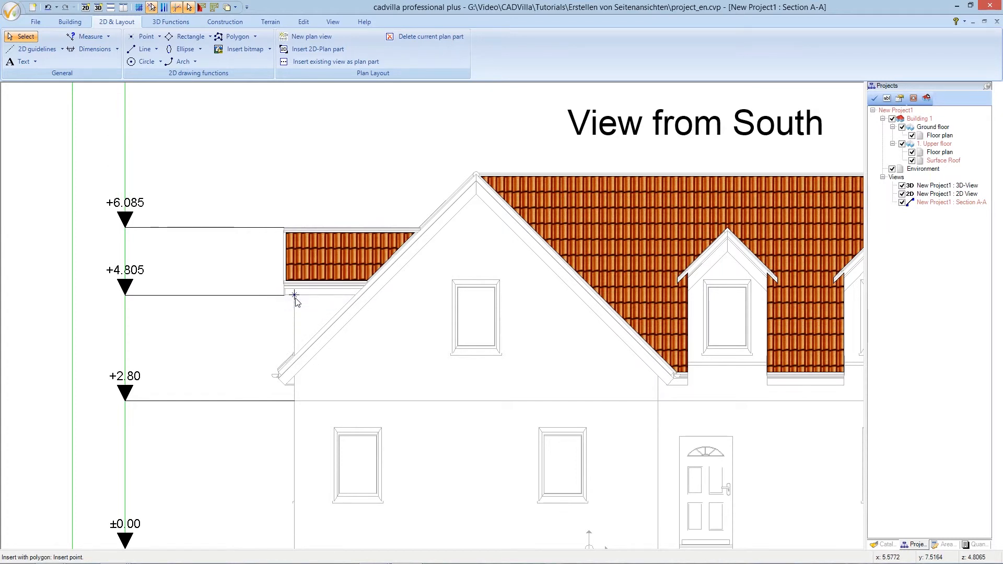
pyautogui.scroll(-2, 295, 298)
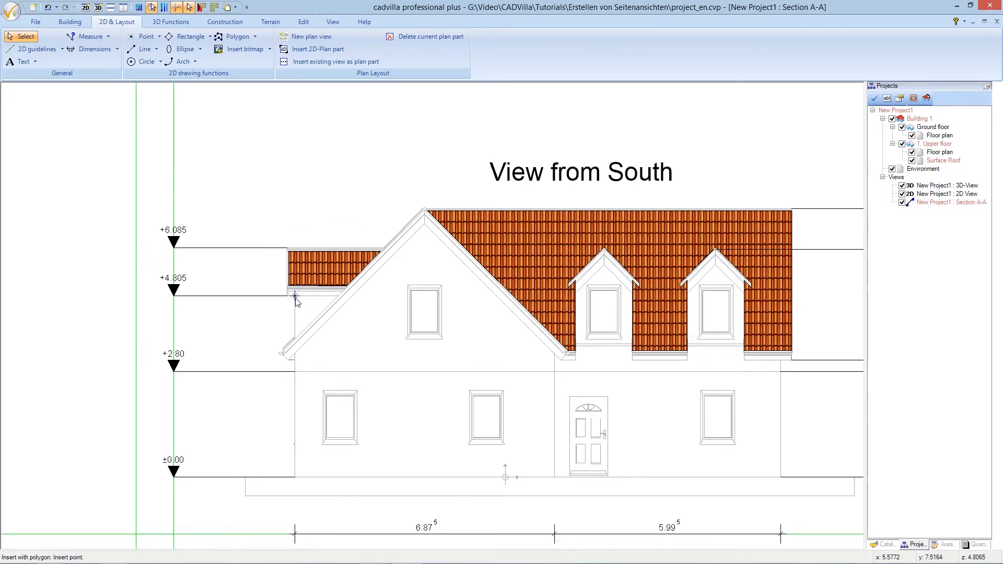
pyautogui.scroll(-1, 295, 298)
pyautogui.scroll(1, 295, 301)
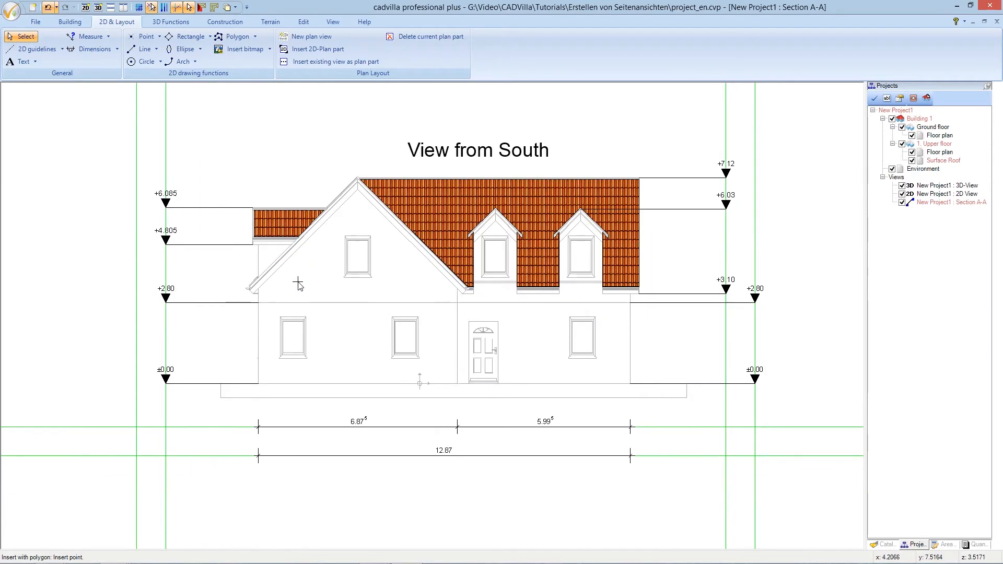
pyautogui.press('Escape')
# Start a new closed polygon and bring up its Fill properties
pyautogui.click(255, 37)
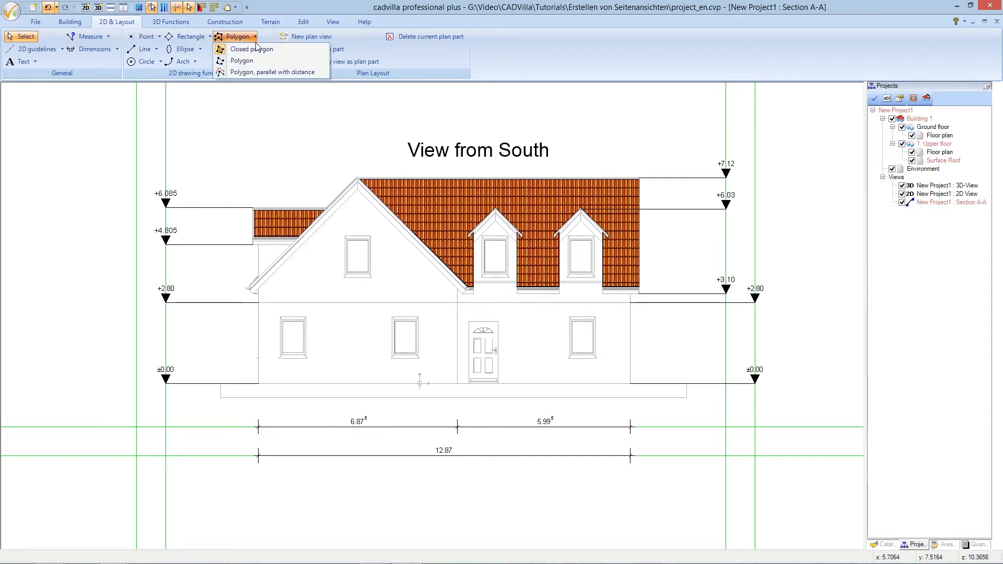
pyautogui.click(254, 49)
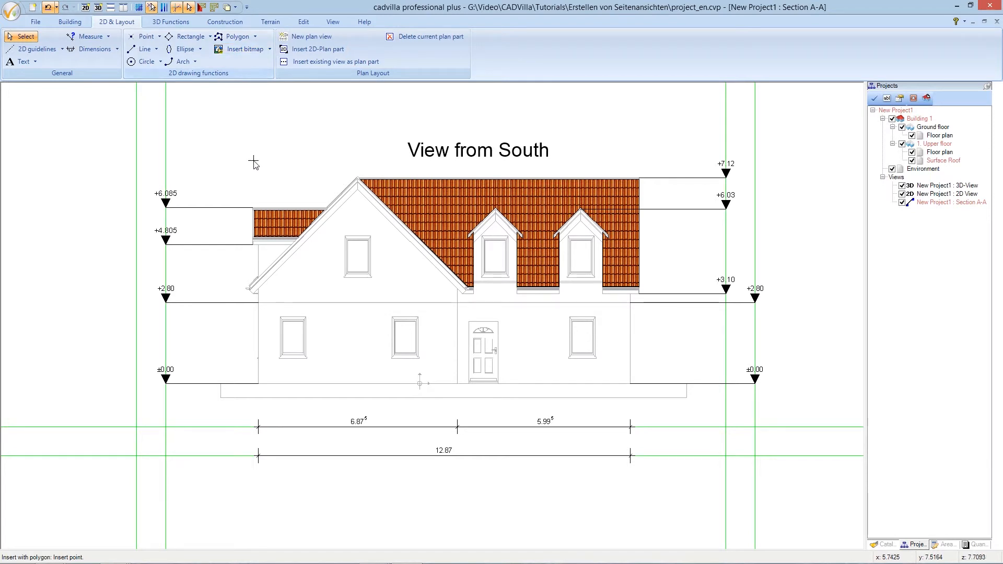
pyautogui.rightClick(217, 176)
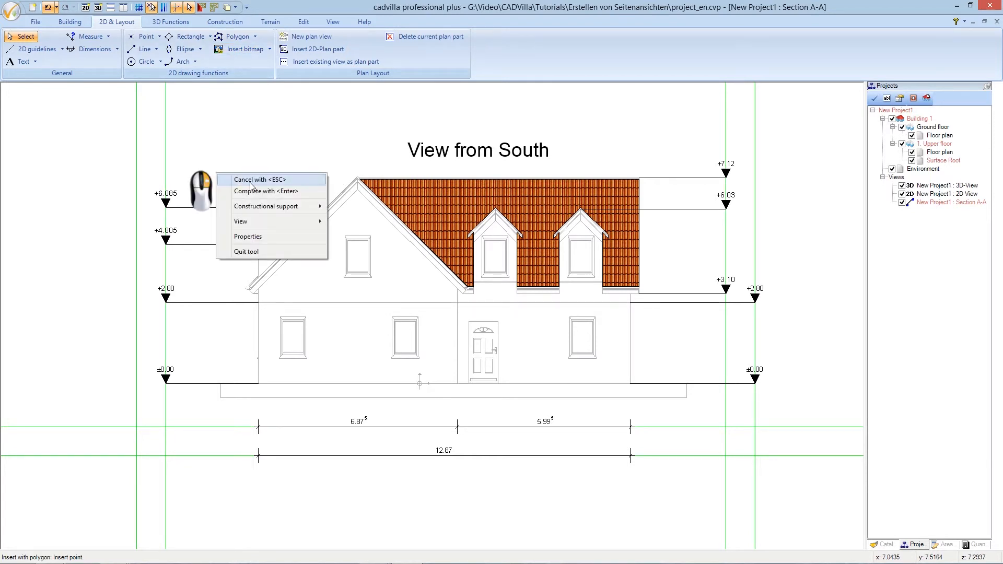
pyautogui.click(307, 240)
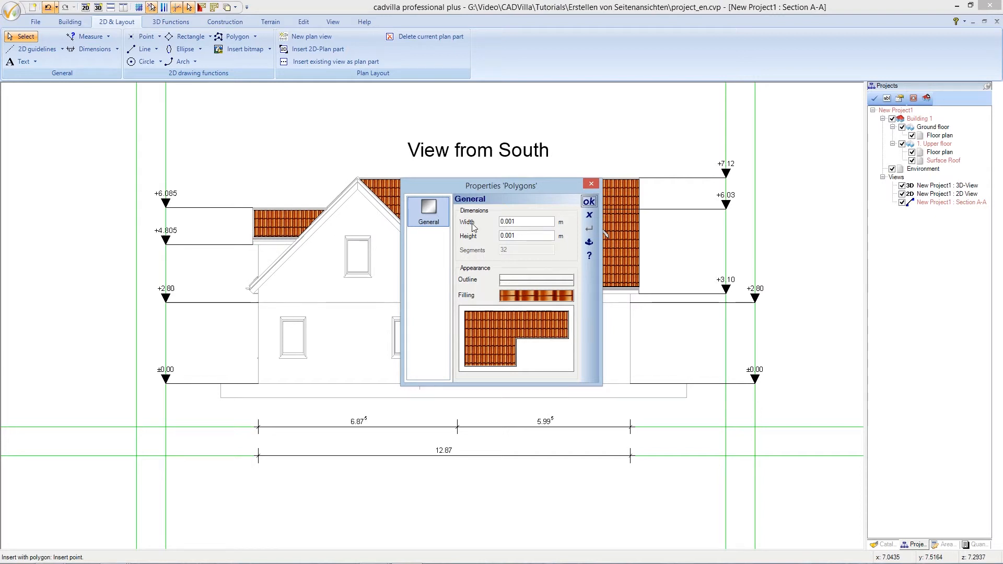
pyautogui.click(528, 296)
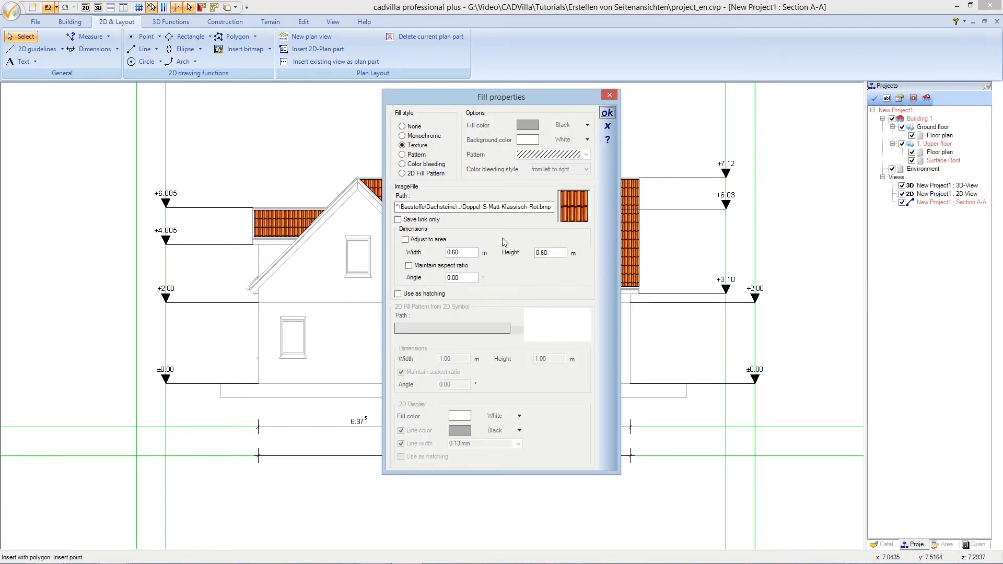
# Set the polygon fill to the Rasen.cys 2D pattern from Graphics2D > 2D Pattern > Terrain
pyautogui.click(402, 174)
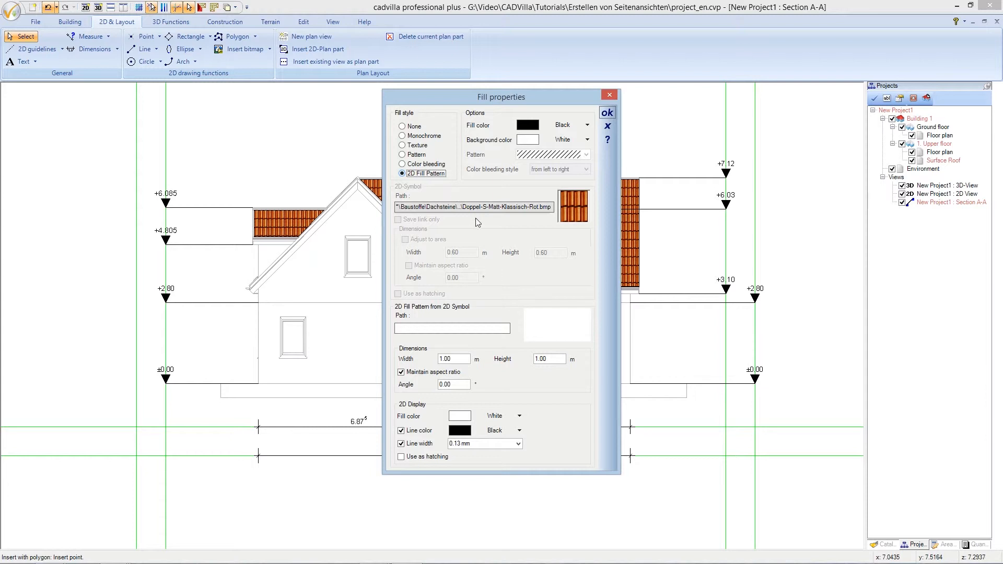
pyautogui.click(473, 327)
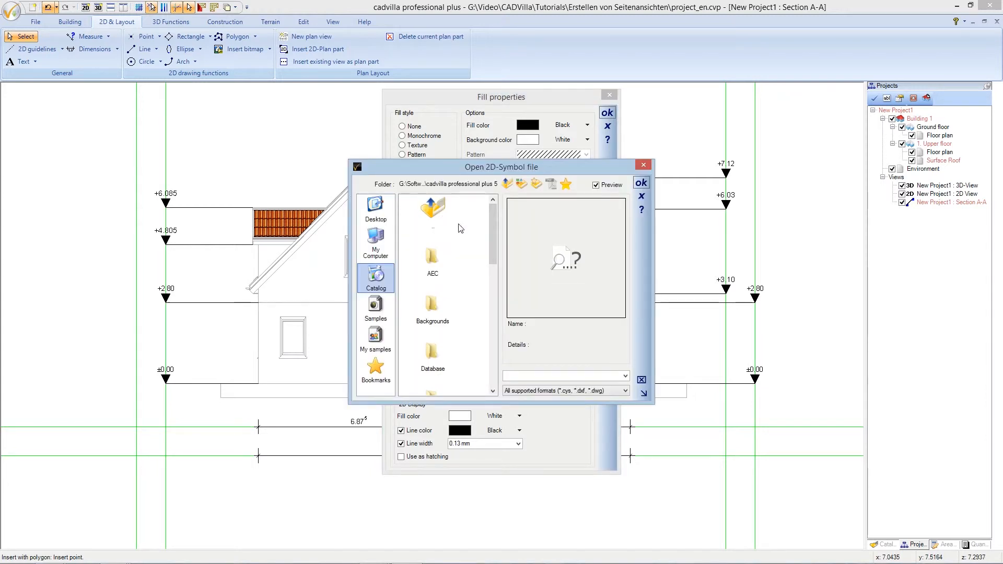
pyautogui.scroll(-1, 493, 247)
pyautogui.moveTo(493, 246); pyautogui.dragTo(490, 279)
pyautogui.doubleClick(435, 287)
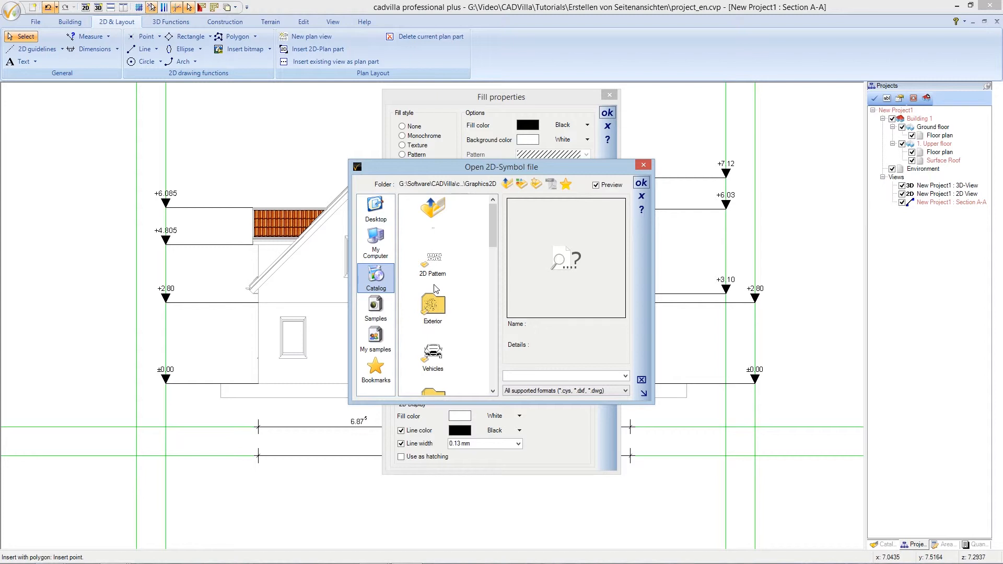
pyautogui.doubleClick(434, 263)
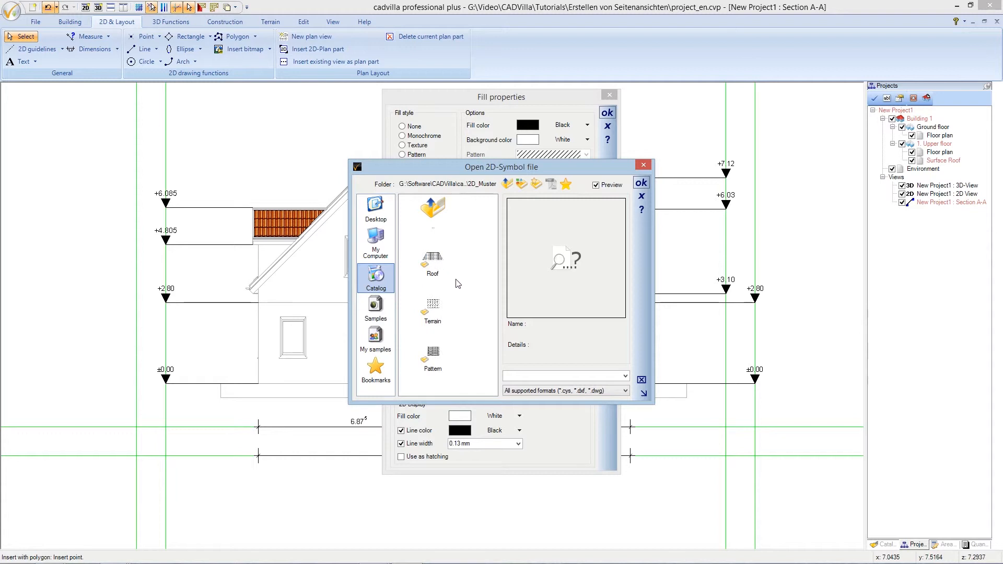
pyautogui.doubleClick(438, 310)
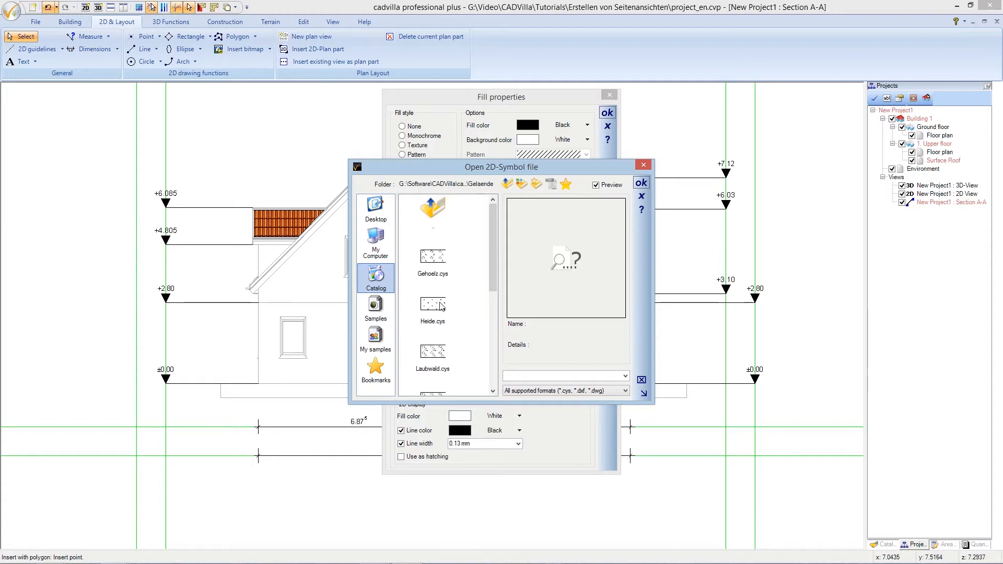
pyautogui.moveTo(493, 271); pyautogui.dragTo(493, 380)
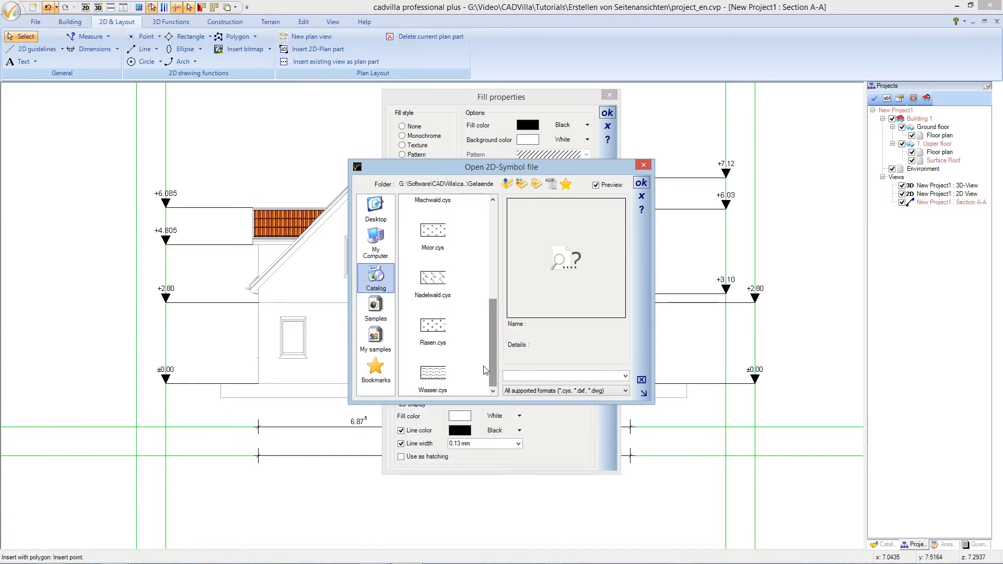
pyautogui.click(438, 328)
pyautogui.doubleClick(437, 327)
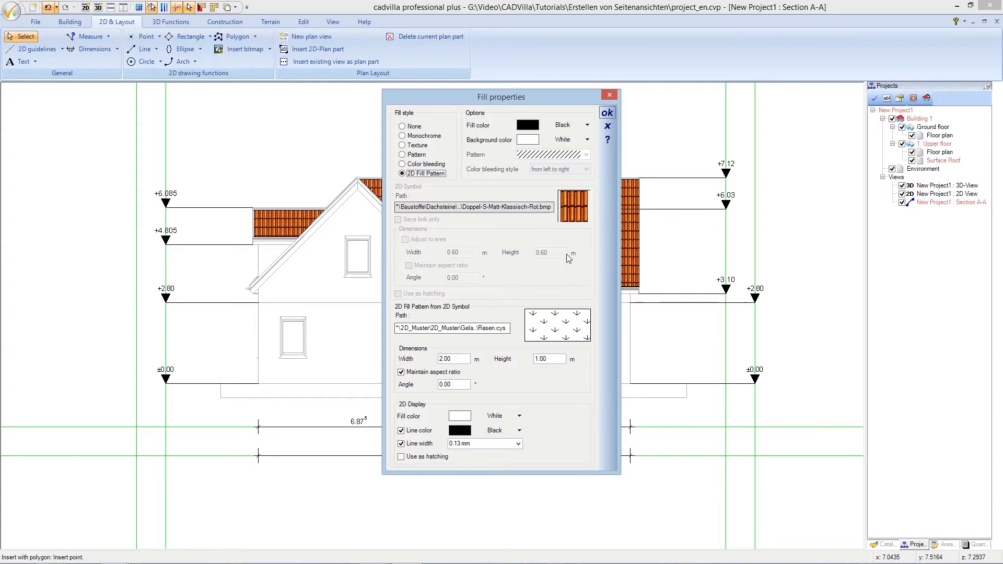
pyautogui.click(606, 113)
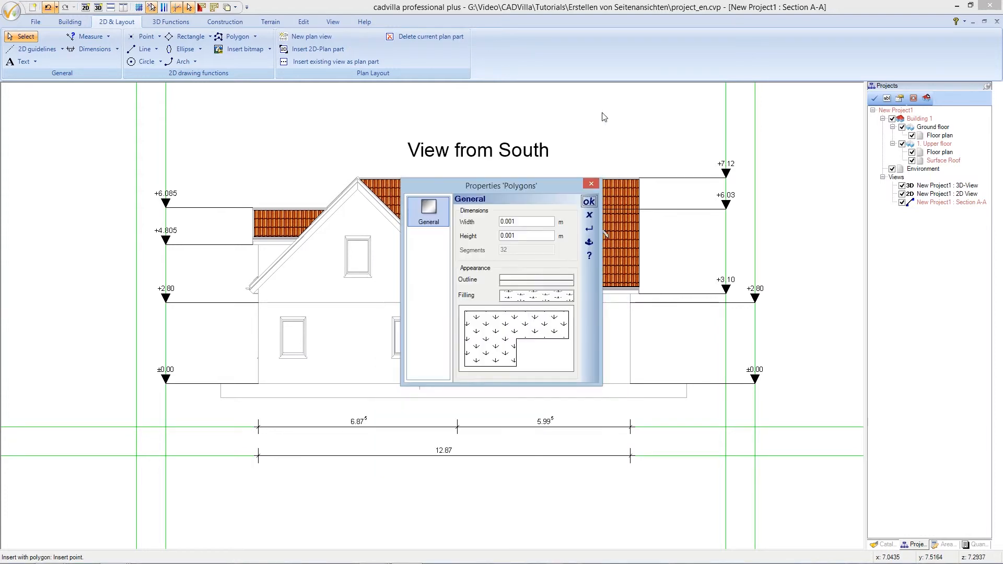
pyautogui.click(588, 202)
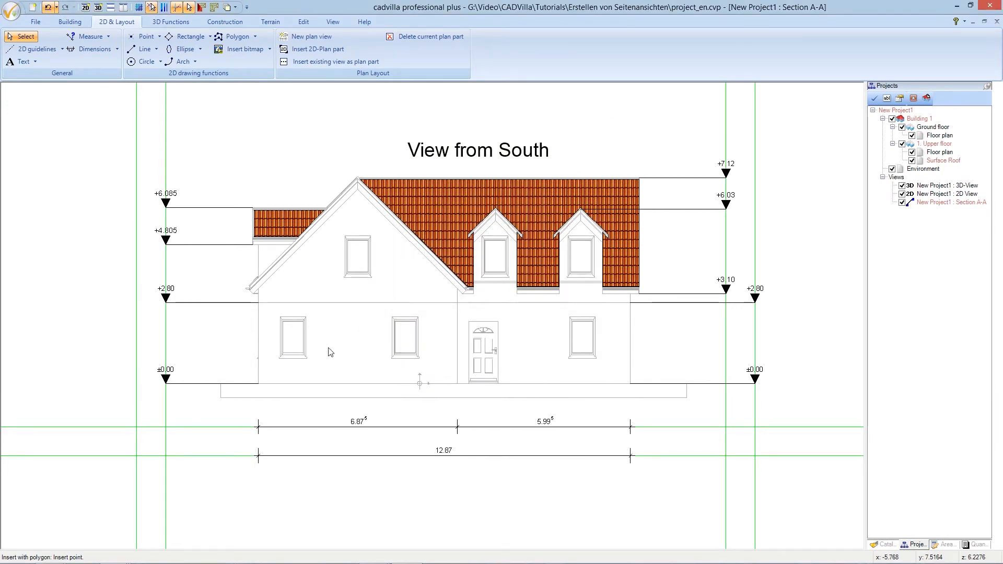
# Draw the grass polygon along the facade's base line from left to right corner and complete it
pyautogui.click(221, 399)
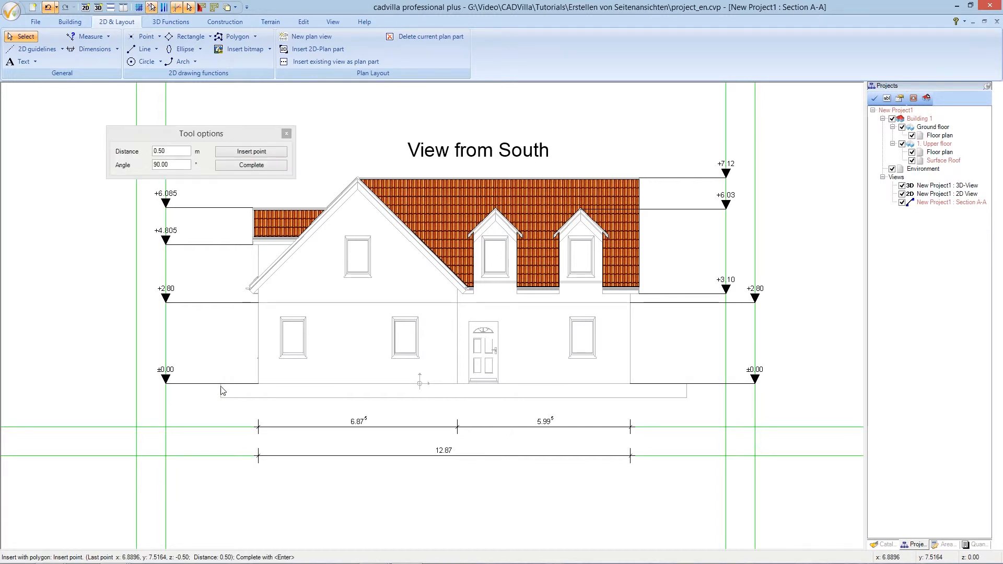
pyautogui.click(685, 398)
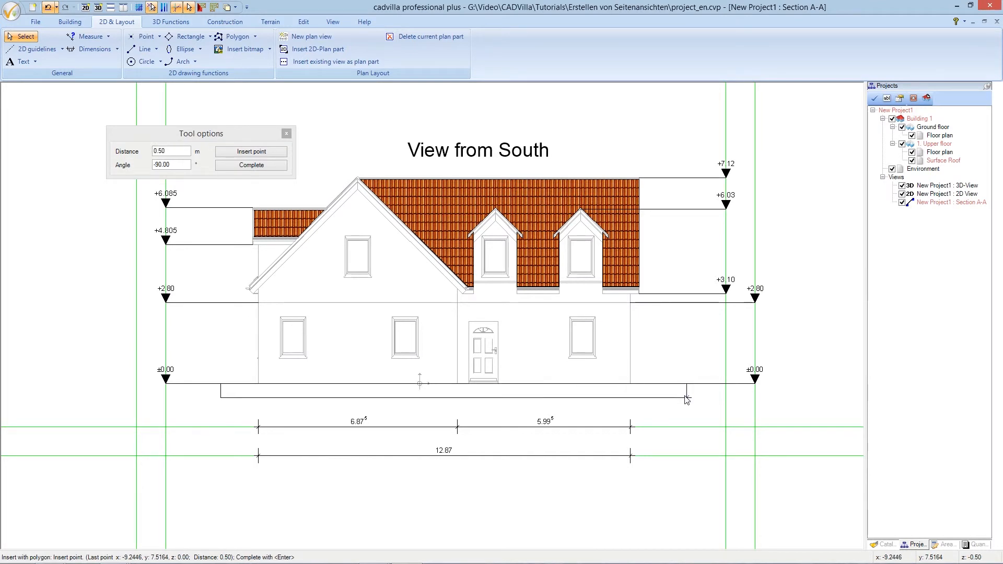
pyautogui.click(685, 398)
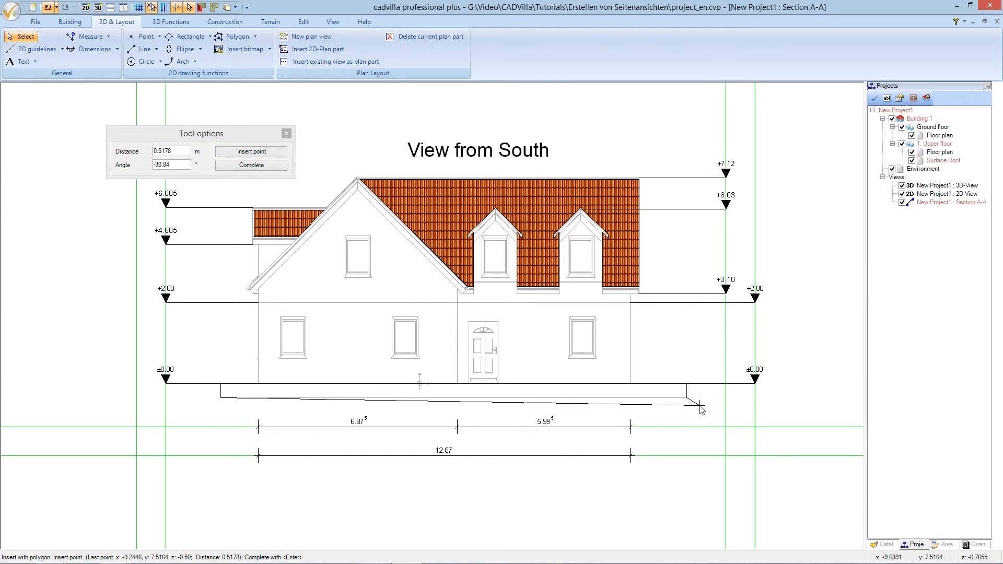
pyautogui.rightClick(700, 409)
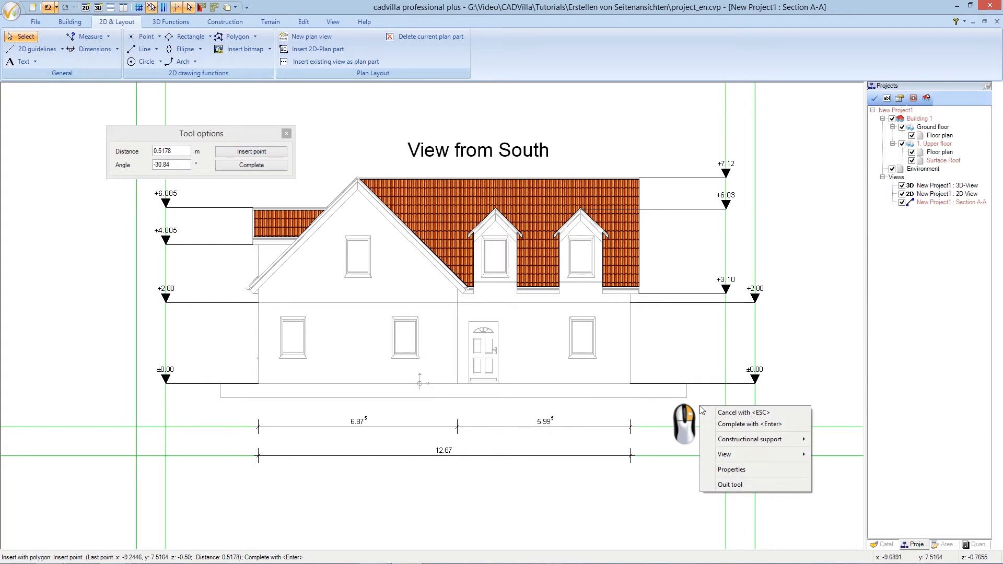
pyautogui.click(725, 424)
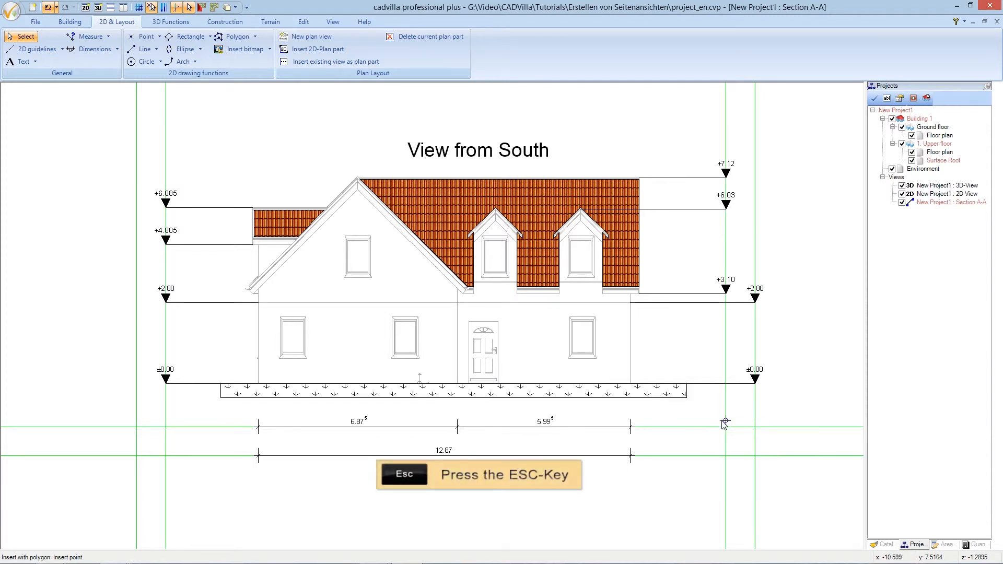
pyautogui.press('Escape')
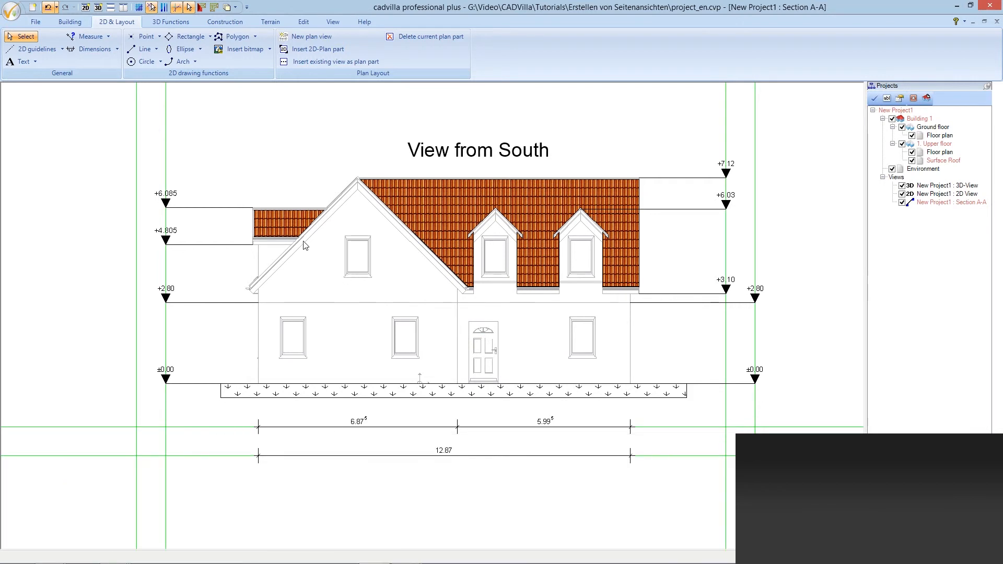
# Start a two-point line with its colour set to White
pyautogui.click(157, 51)
pyautogui.click(165, 63)
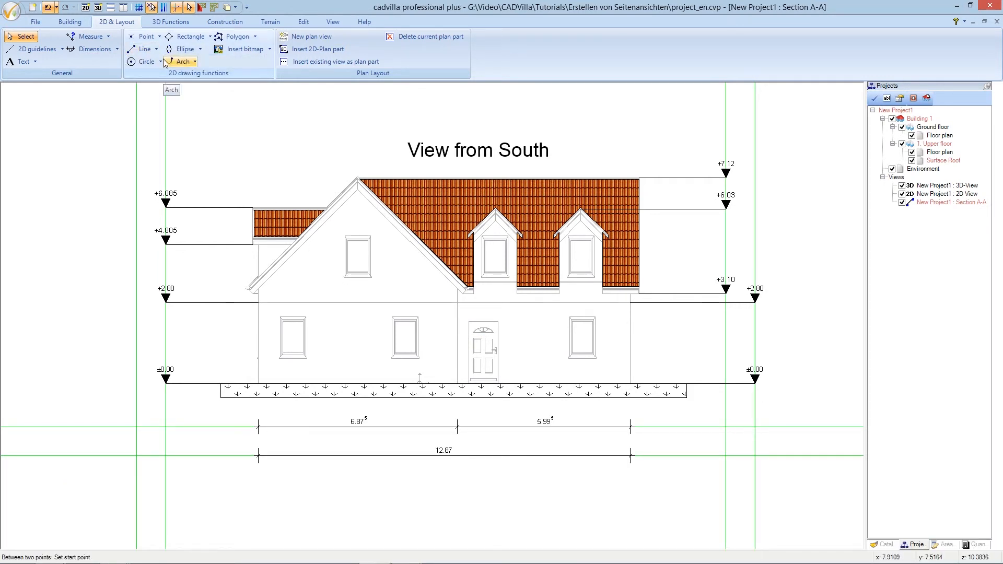
pyautogui.rightClick(225, 135)
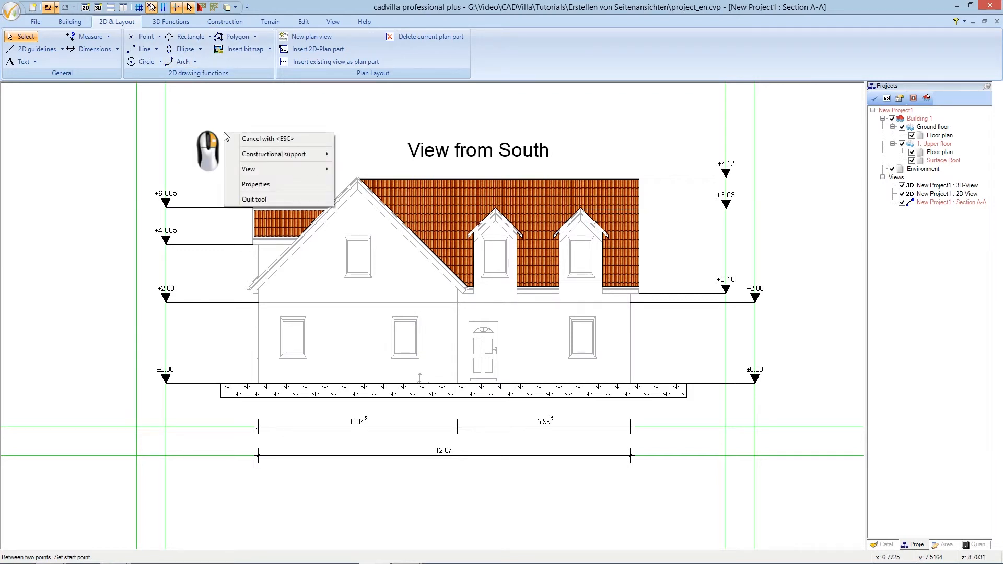
pyautogui.click(305, 184)
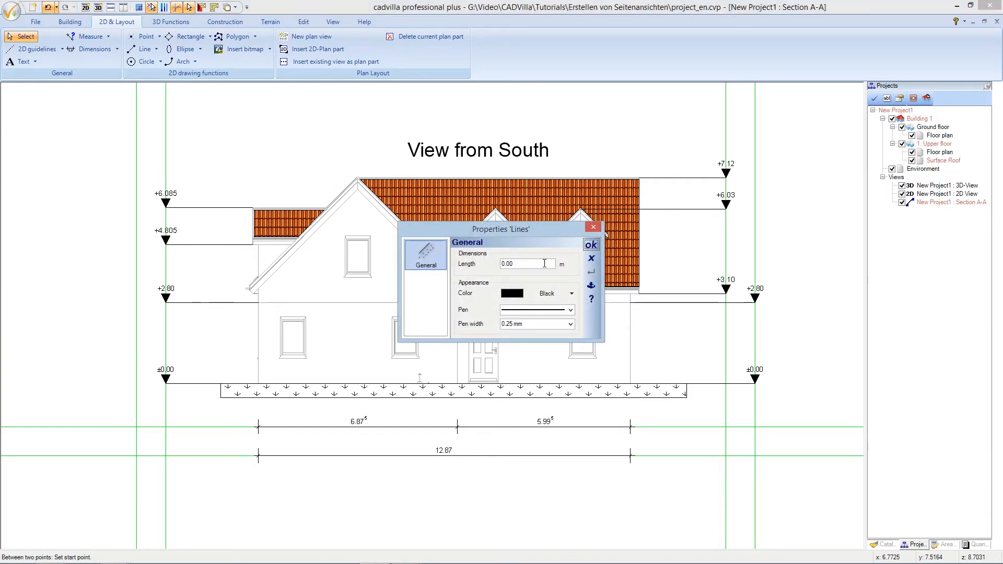
pyautogui.click(551, 294)
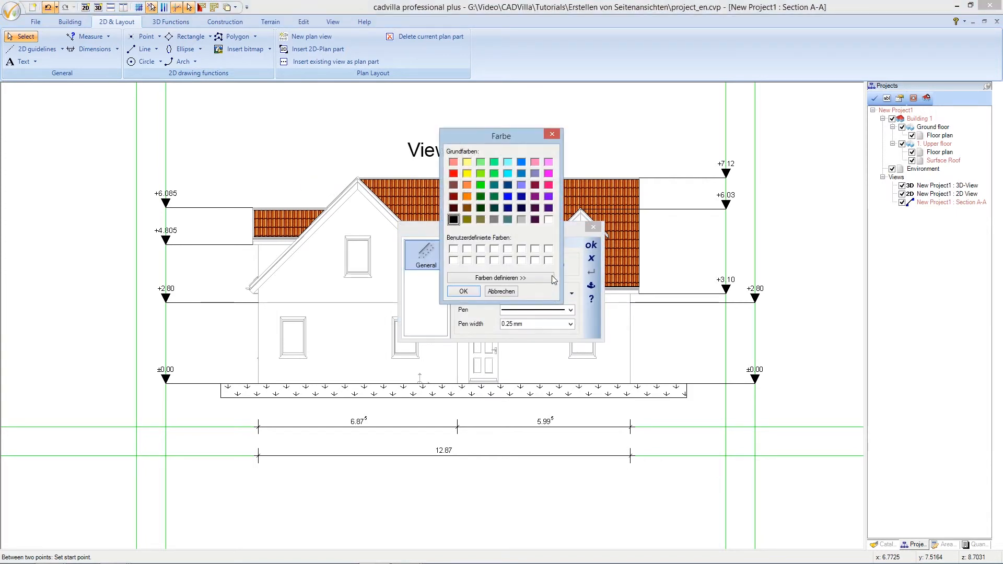
pyautogui.click(548, 219)
pyautogui.click(467, 292)
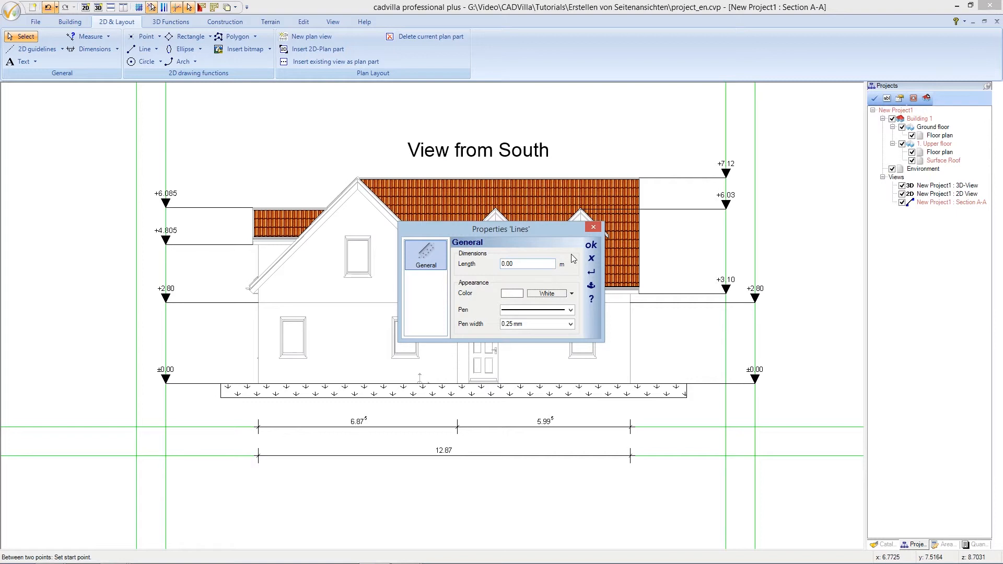
pyautogui.click(590, 245)
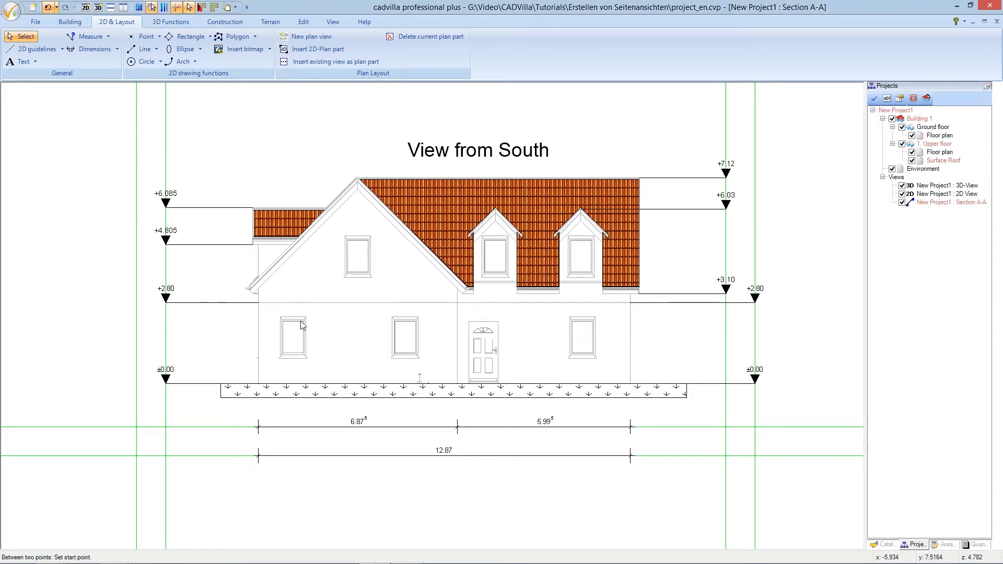
# Draw the white line across the walls at +2.80, bring it to front, and hide the guidelines
pyautogui.click(259, 303)
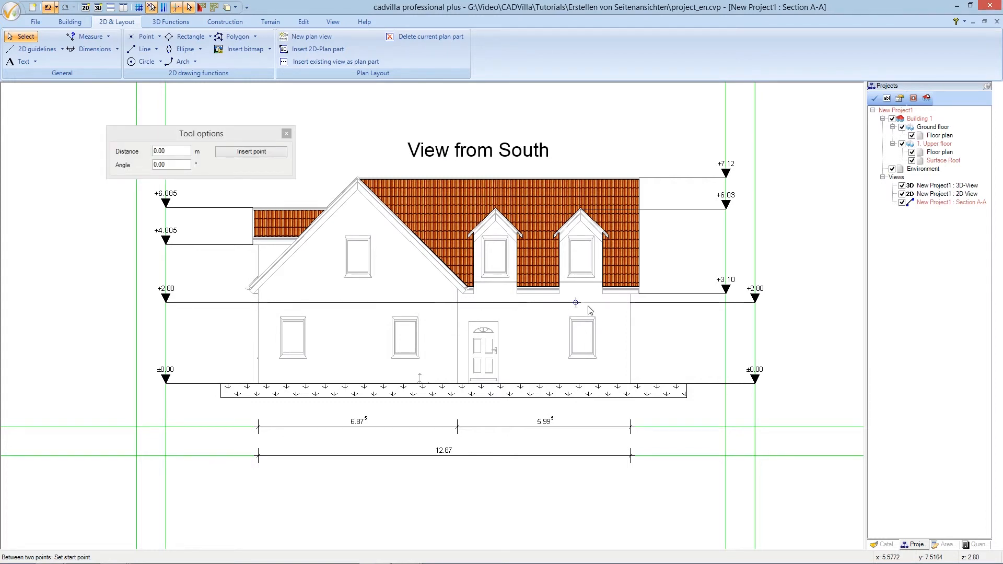
pyautogui.click(625, 303)
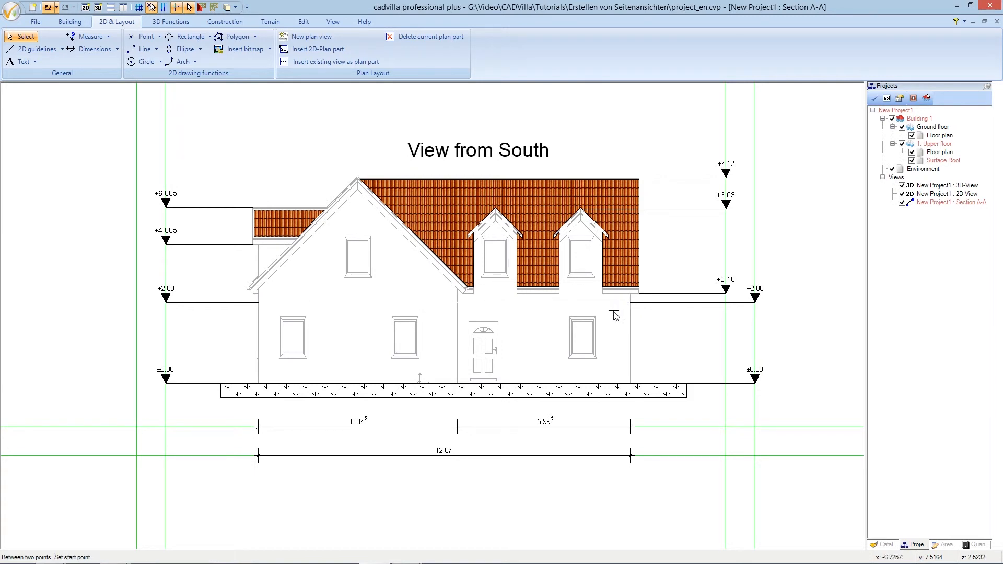
pyautogui.press('Escape')
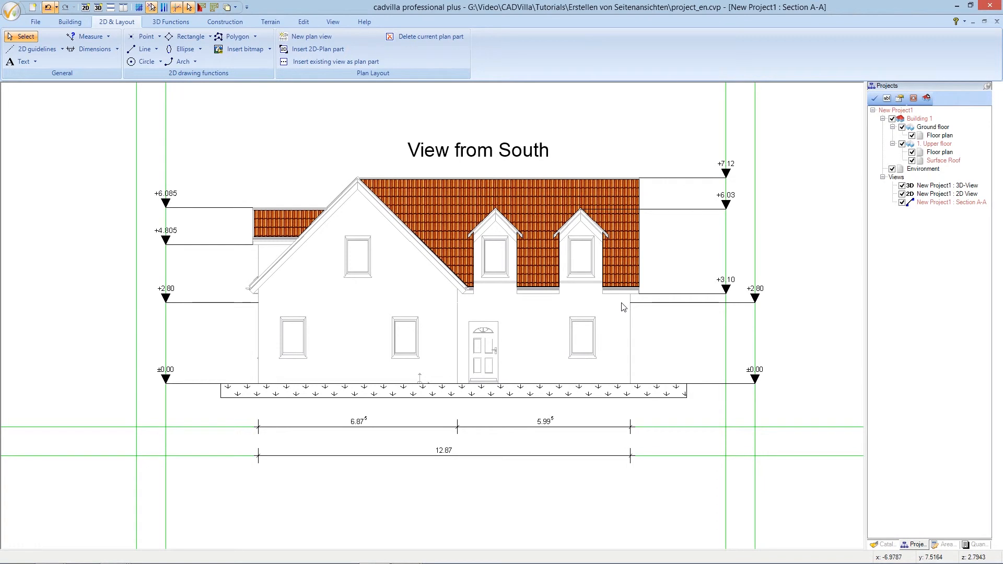
pyautogui.click(621, 303)
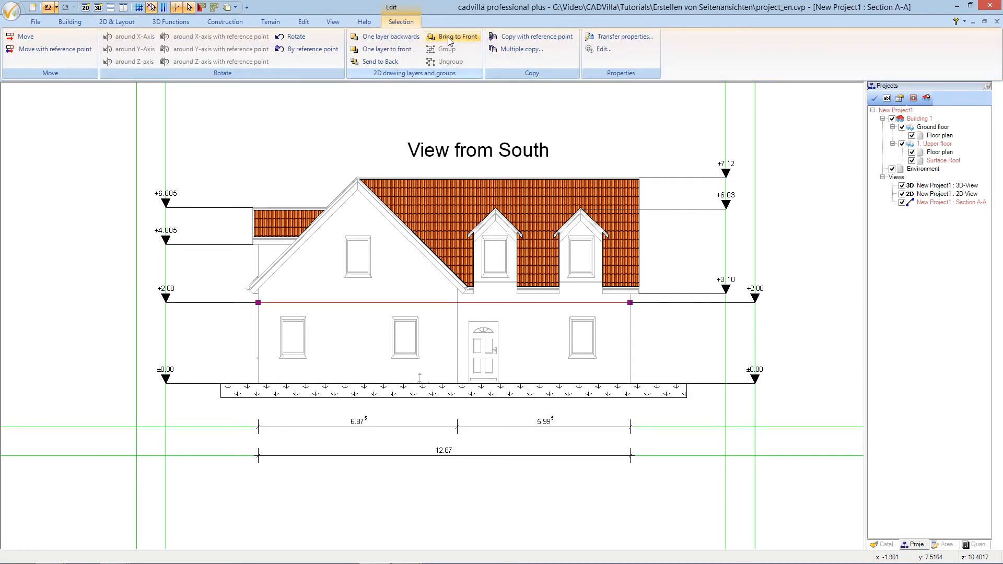
pyautogui.click(661, 312)
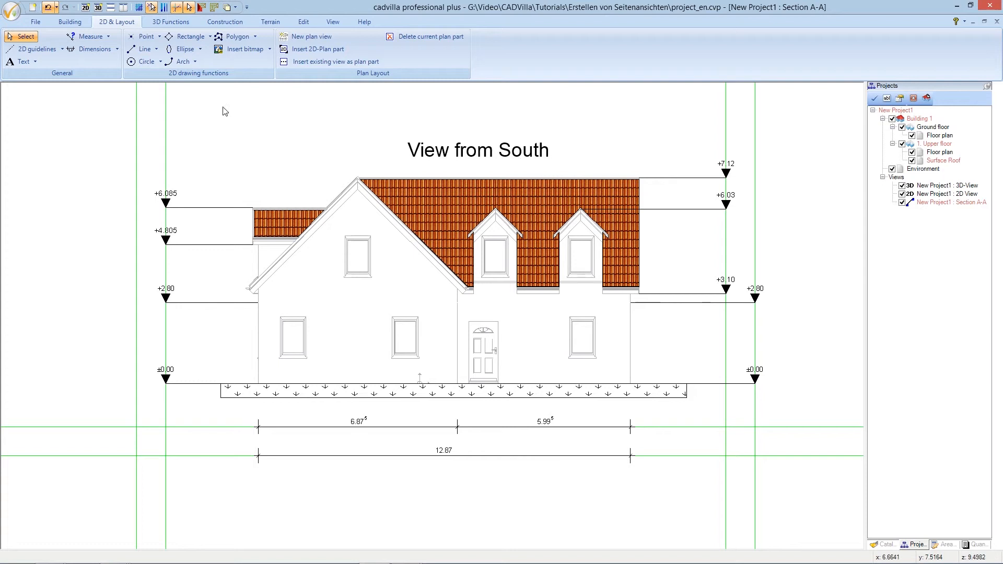
pyautogui.click(178, 9)
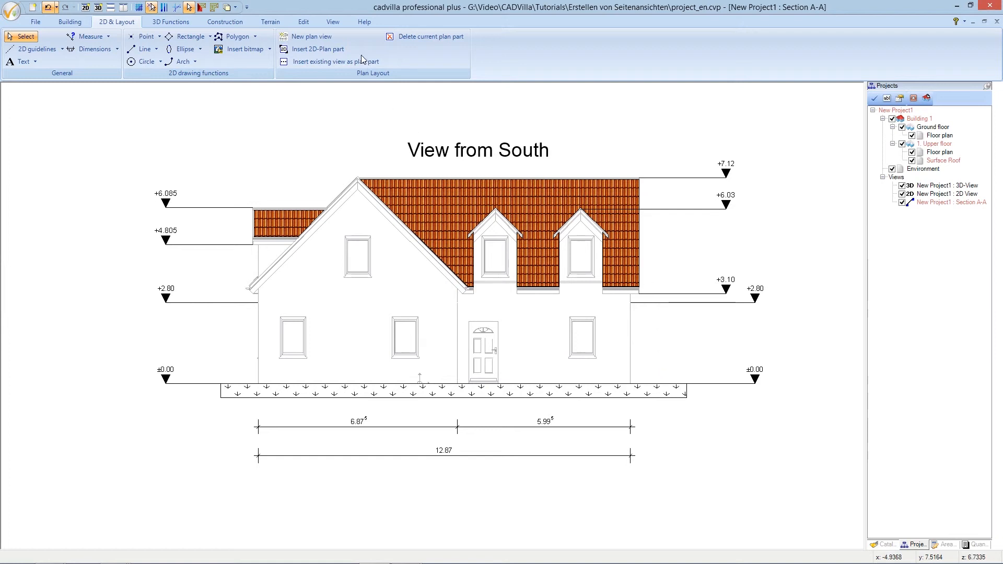
pyautogui.click(334, 23)
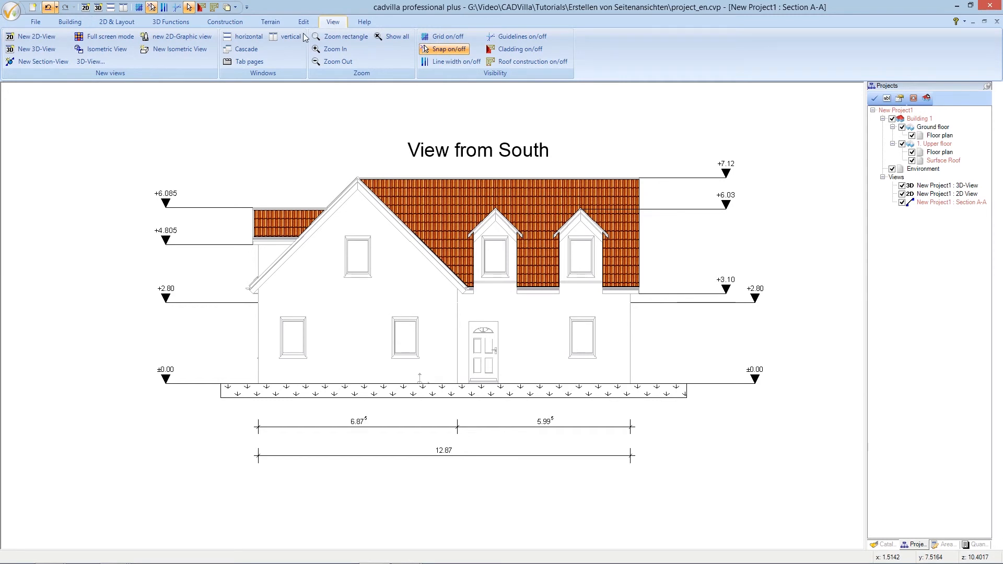
# Create a new 2D-Graphic view, zoom in on the front door and select its arched window
pyautogui.click(195, 37)
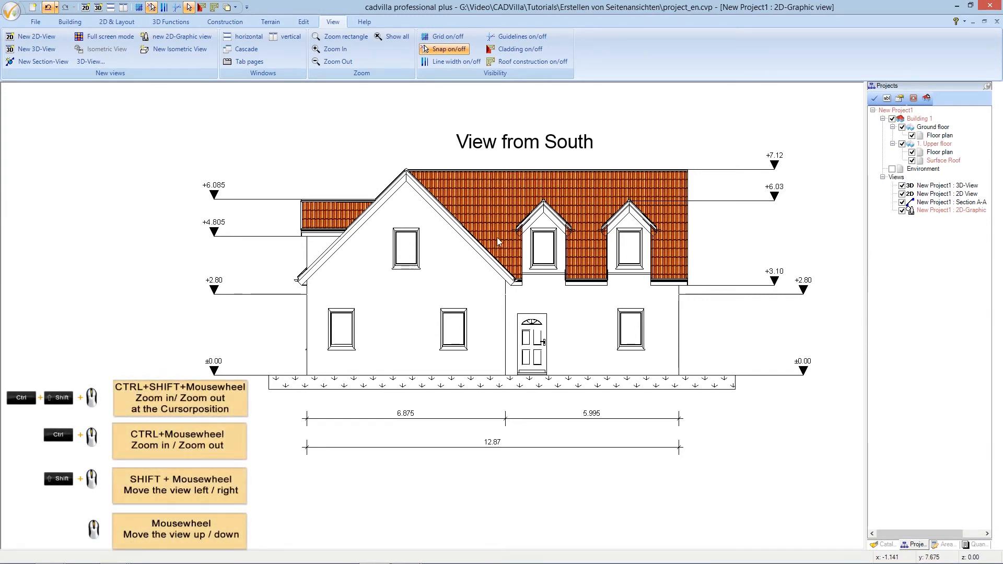
pyautogui.keyDown('ctrl'); pyautogui.keyDown('shift'); pyautogui.scroll(4, 559, 343); pyautogui.keyUp('shift'); pyautogui.keyUp('ctrl')
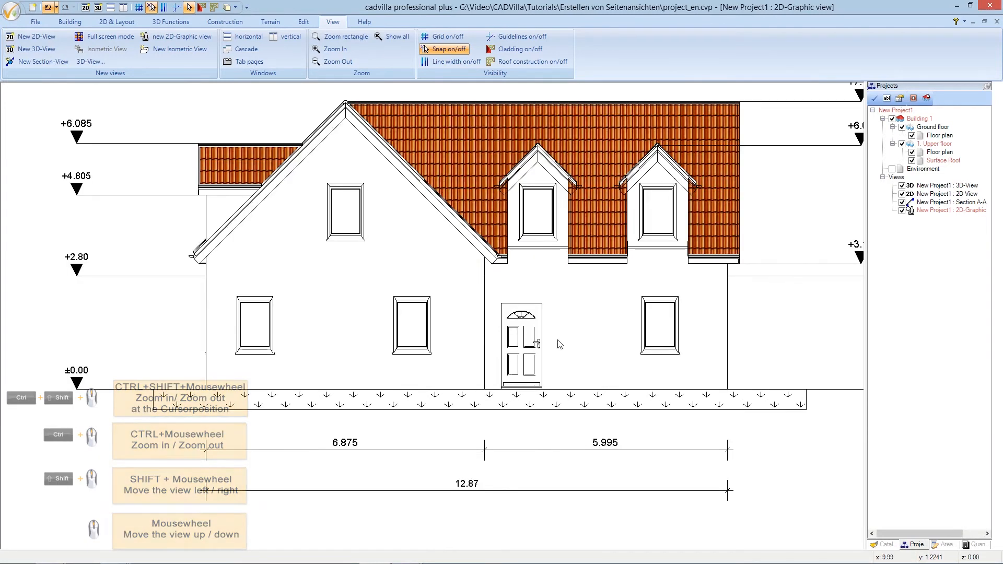
pyautogui.keyDown('ctrl'); pyautogui.keyDown('shift'); pyautogui.scroll(1, 556, 344); pyautogui.keyUp('shift'); pyautogui.keyUp('ctrl')
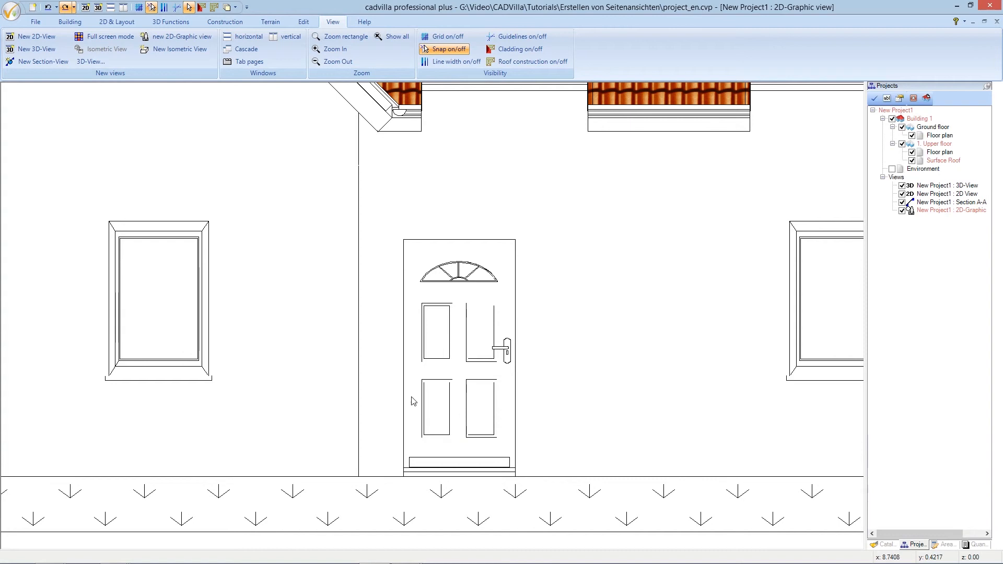
pyautogui.moveTo(413, 253); pyautogui.dragTo(498, 292)
# Delete the door's arched window, leftover stroke and panel lines, leaving a plain door
pyautogui.press('Delete')
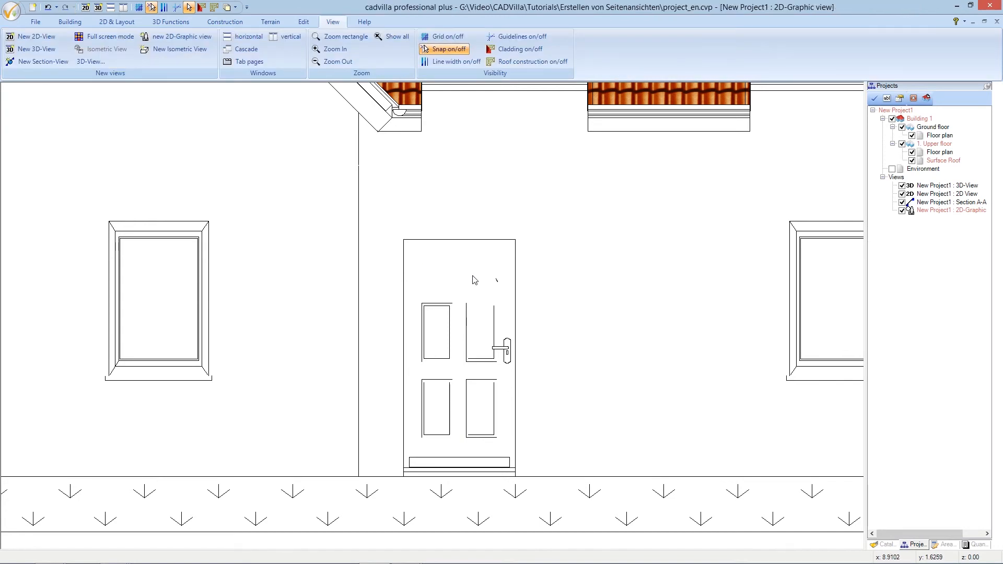
pyautogui.moveTo(480, 269); pyautogui.dragTo(503, 291)
pyautogui.press('Delete')
pyautogui.click(493, 315)
pyautogui.press('Delete')
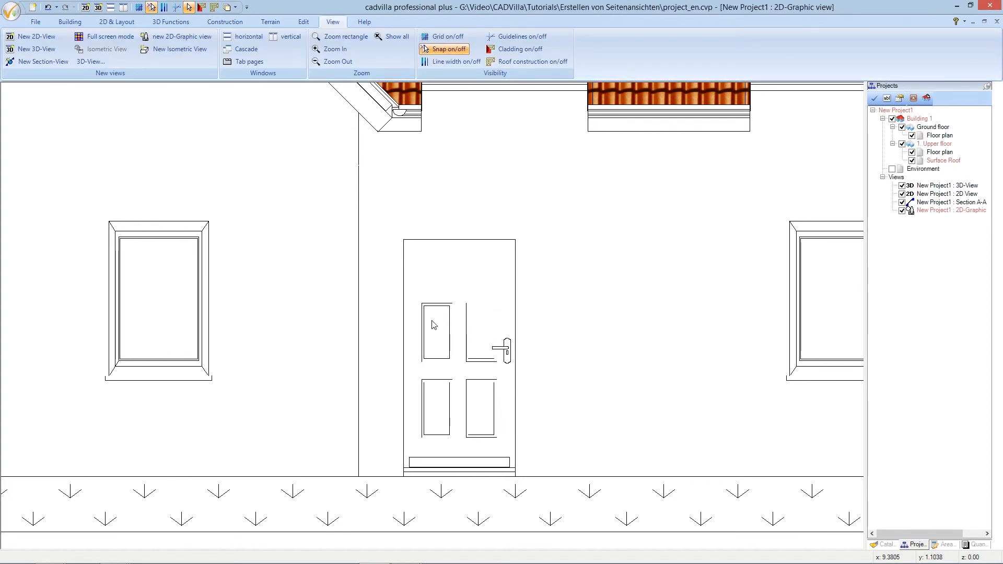
pyautogui.moveTo(414, 292); pyautogui.dragTo(475, 449)
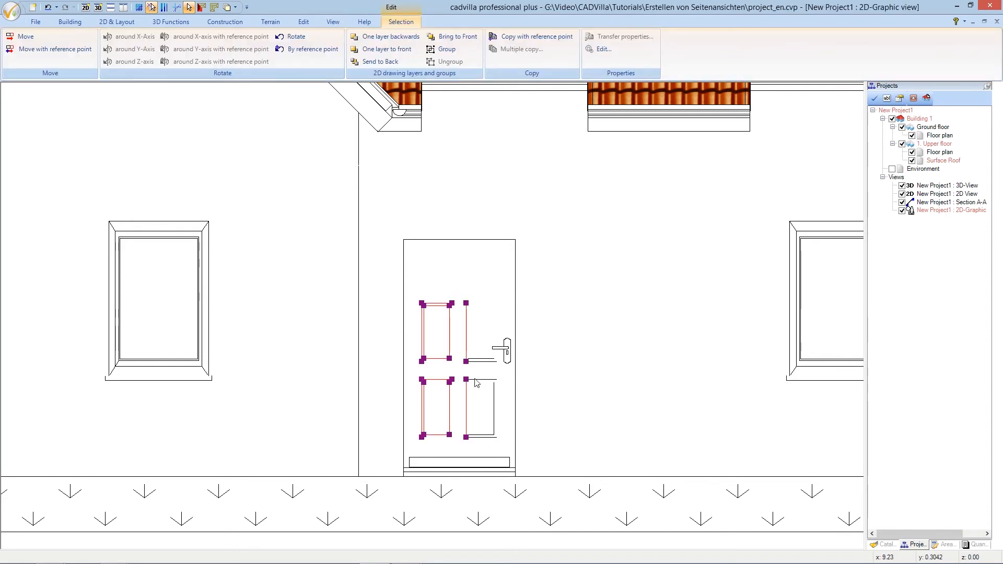
pyautogui.press('Delete')
pyautogui.moveTo(461, 355); pyautogui.dragTo(505, 446)
pyautogui.press('Delete')
pyautogui.press('Delete')
# Delete the leftover lines beneath the left and right dormers
pyautogui.scroll(-2, 482, 431)
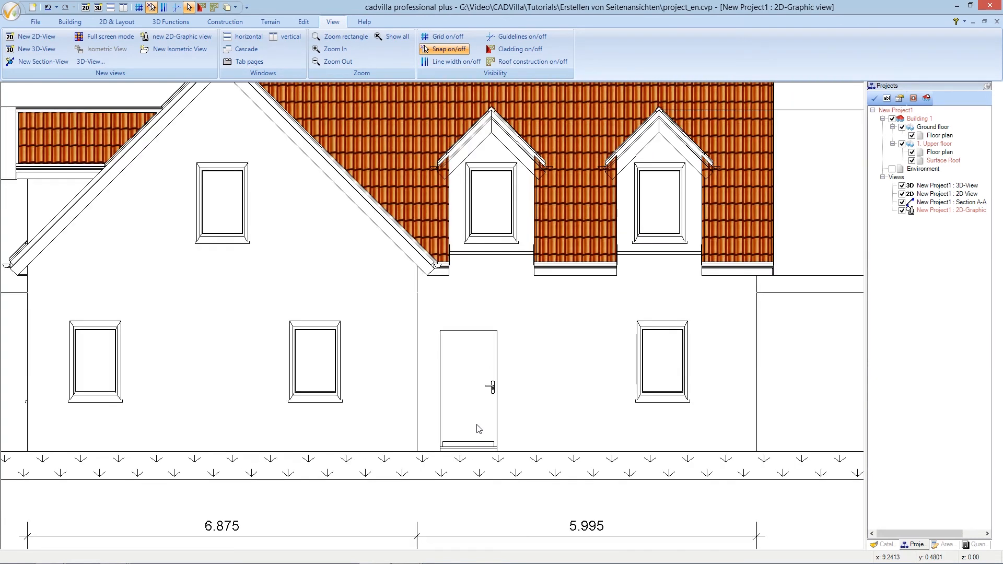
pyautogui.scroll(-1, 479, 424)
pyautogui.scroll(2, 489, 330)
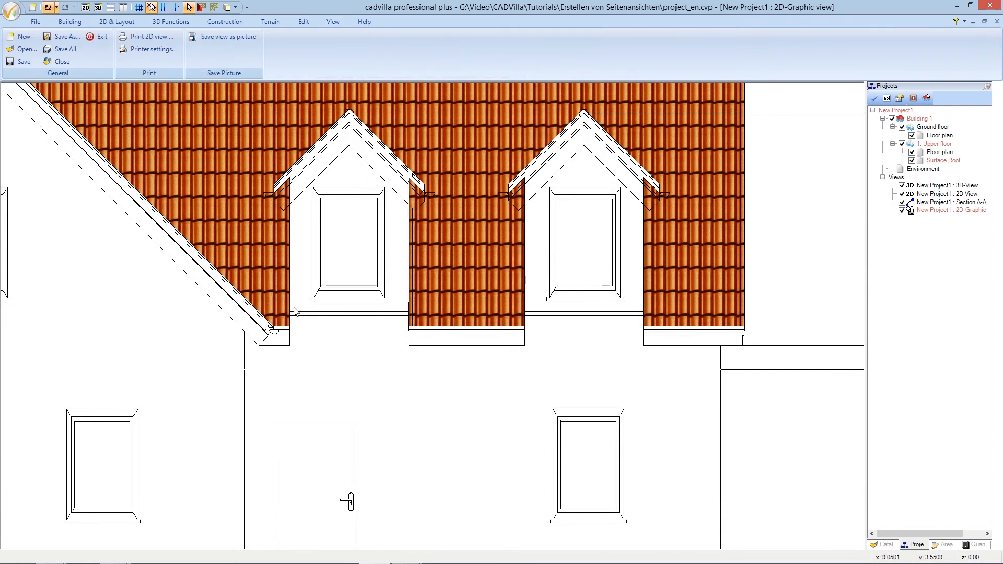
pyautogui.moveTo(282, 304); pyautogui.dragTo(415, 328)
pyautogui.press('Delete')
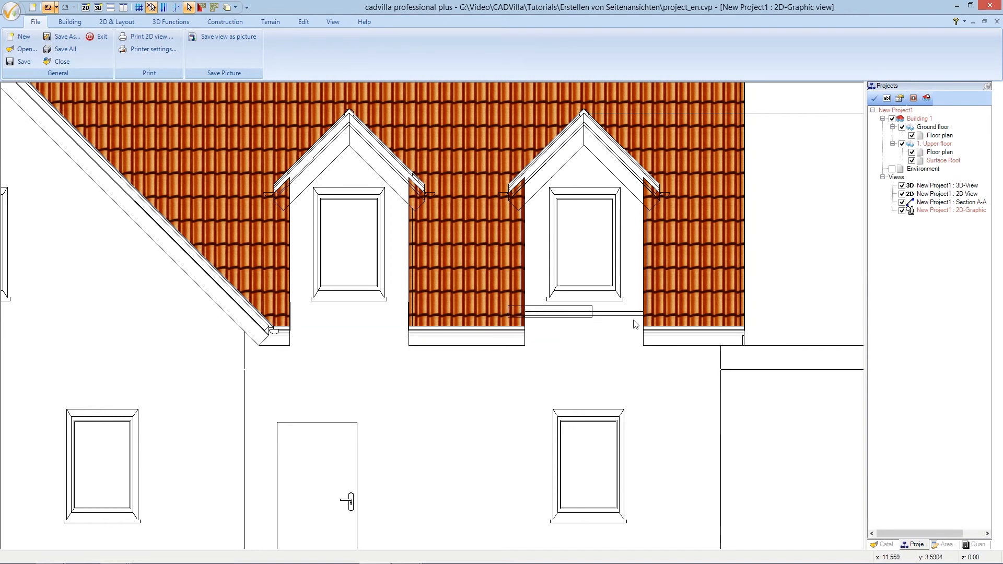
pyautogui.click(653, 326)
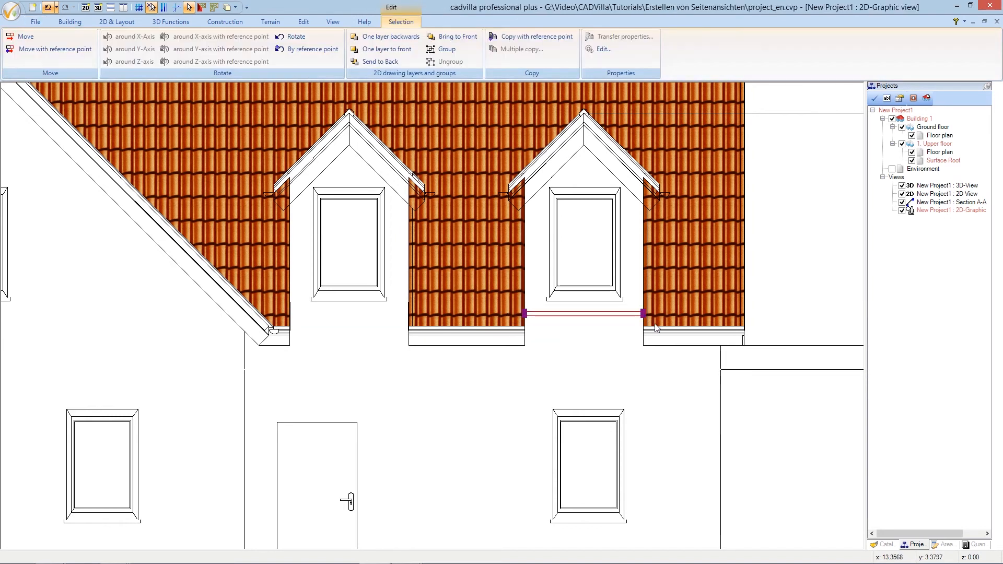
pyautogui.press('Delete')
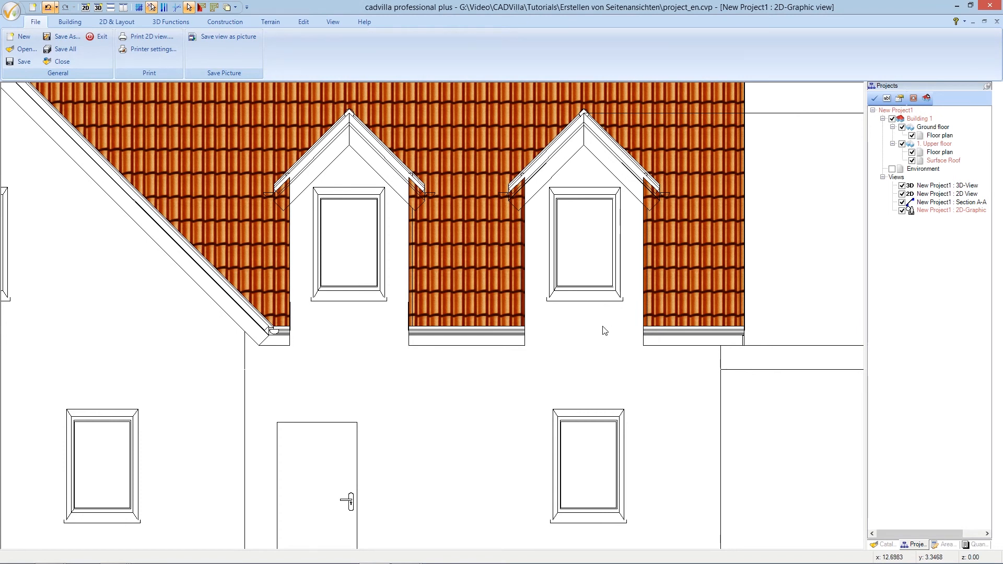
# Zoom out and pan down until the whole elevation and bottom dimensions show
pyautogui.scroll(-1, 603, 330)
pyautogui.scroll(-1, 603, 330)
pyautogui.scroll(-1, 596, 332)
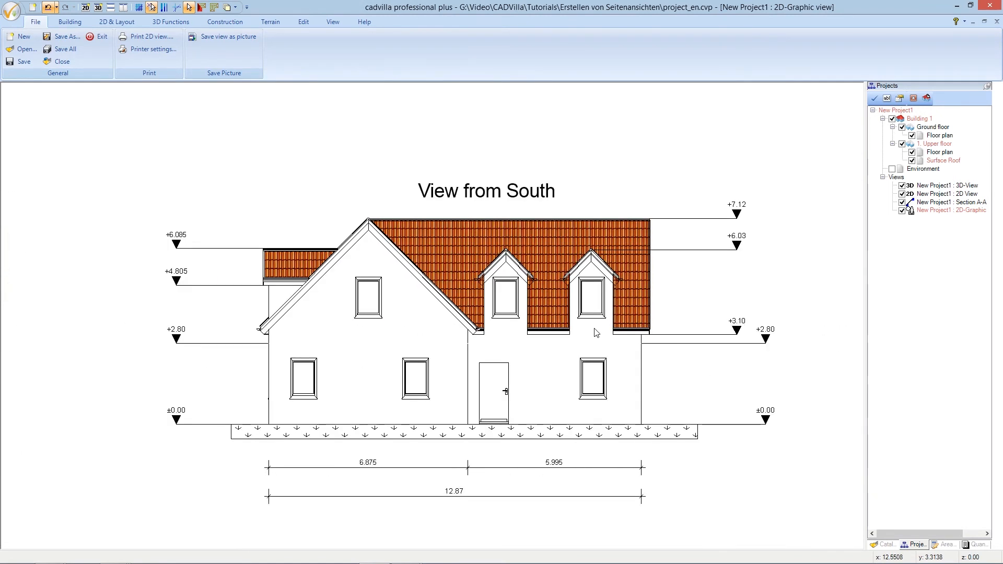
pyautogui.press('Down')
pyautogui.press('Down')
pyautogui.press('Down')
pyautogui.press('Down')
pyautogui.press('Down')
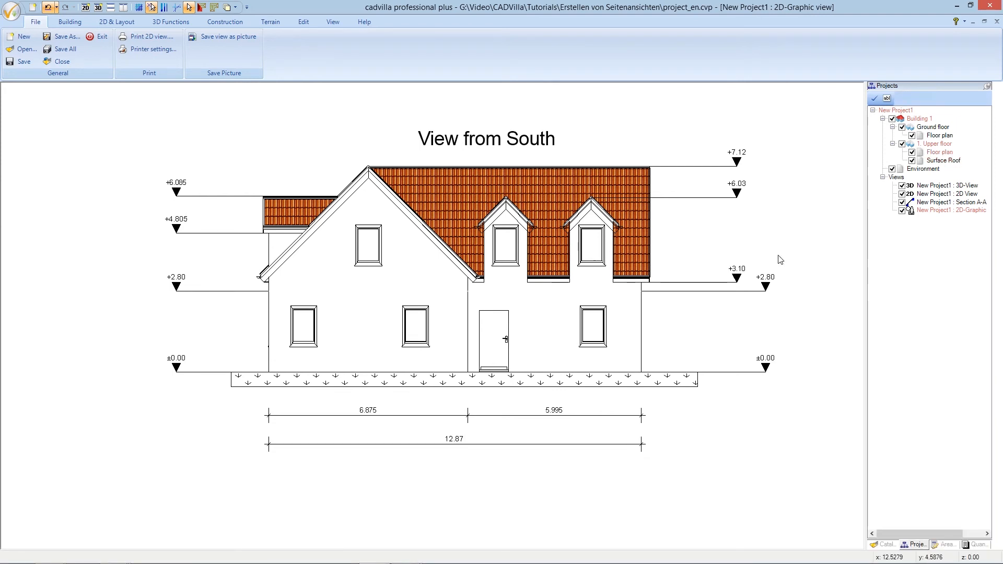
# Set New Project1 : 3D-View as the current element from the Projects tree
pyautogui.click(941, 187)
pyautogui.rightClick(942, 186)
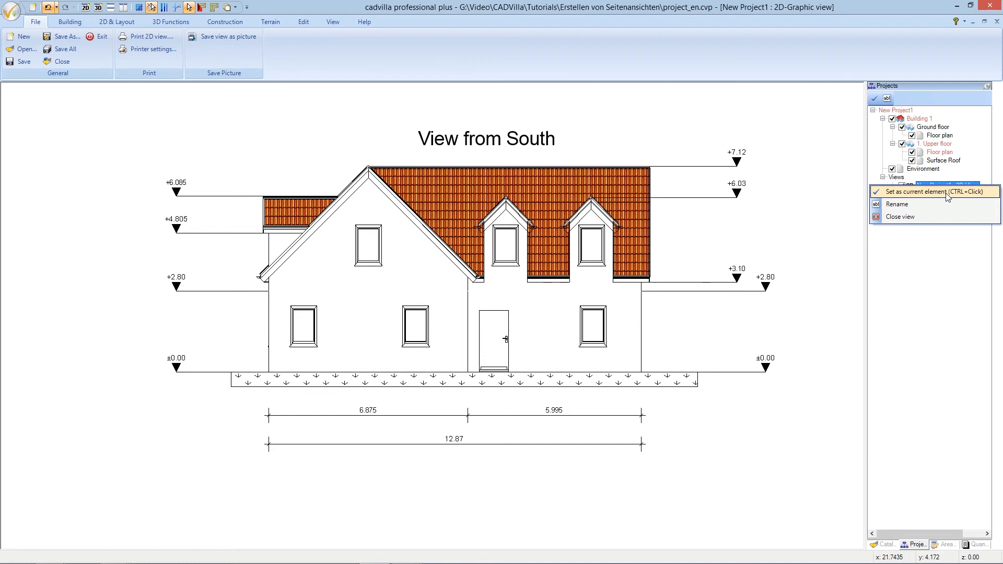
pyautogui.click(947, 192)
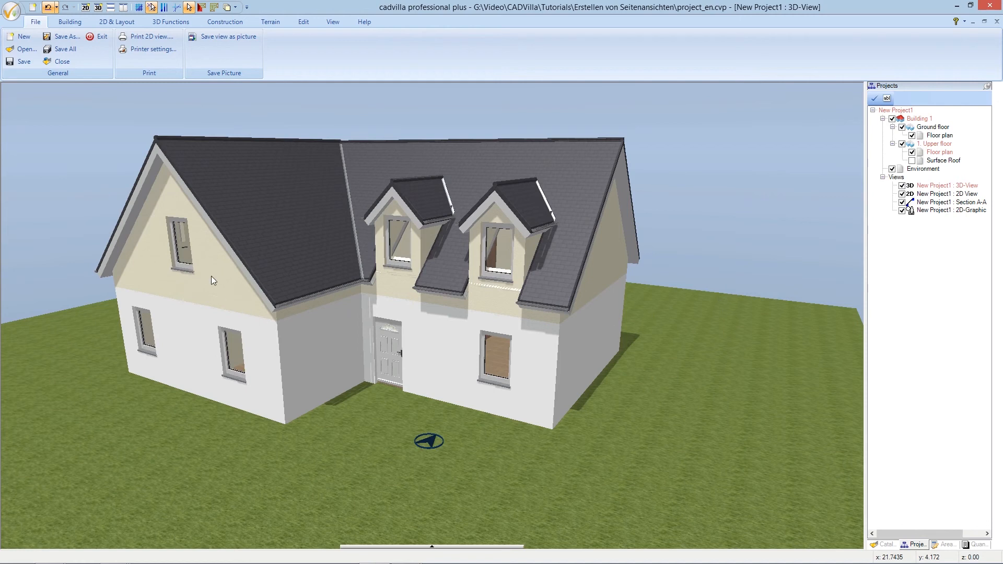
pyautogui.click(184, 244)
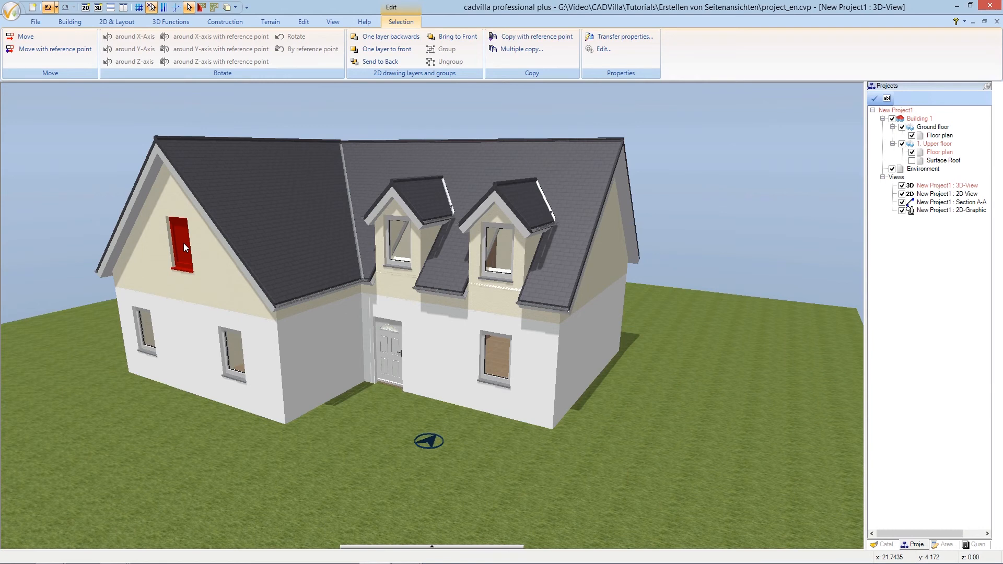
# Tile all open views vertically and frame Section A-A so its ground line and dimensions show
pyautogui.click(124, 8)
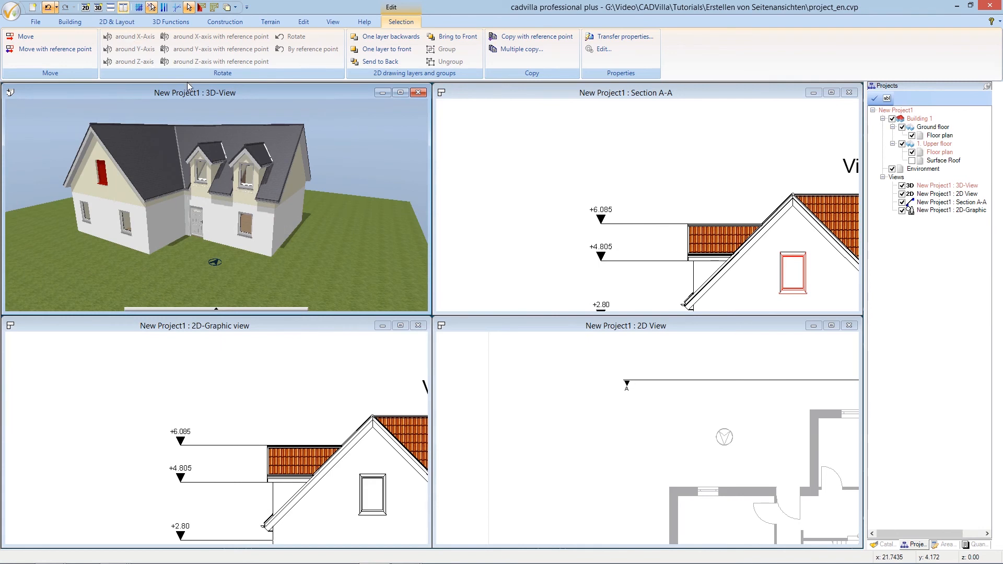
pyautogui.click(518, 94)
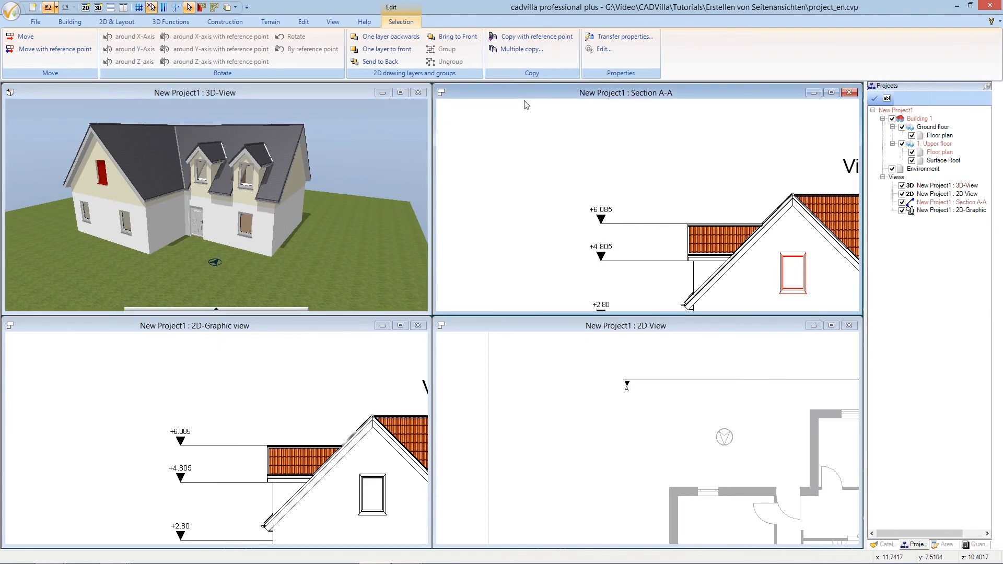
pyautogui.press('Down')
pyautogui.press('Down')
pyautogui.press('Right')
pyautogui.press('Right')
pyautogui.press('Right')
pyautogui.press('Right')
pyautogui.press('Right')
pyautogui.press('Right')
pyautogui.press('Right')
pyautogui.press('Right')
pyautogui.press('Right')
pyautogui.press('Right')
pyautogui.press('Right')
pyautogui.press('Right')
pyautogui.press('Right')
pyautogui.press('Right')
pyautogui.press('Right')
pyautogui.press('Right')
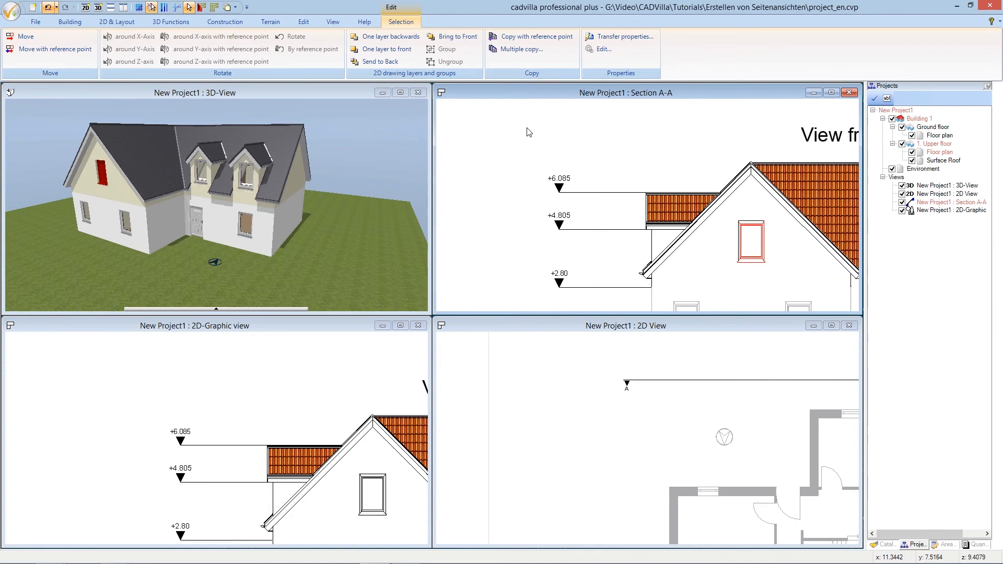
pyautogui.scroll(-3, 540, 168)
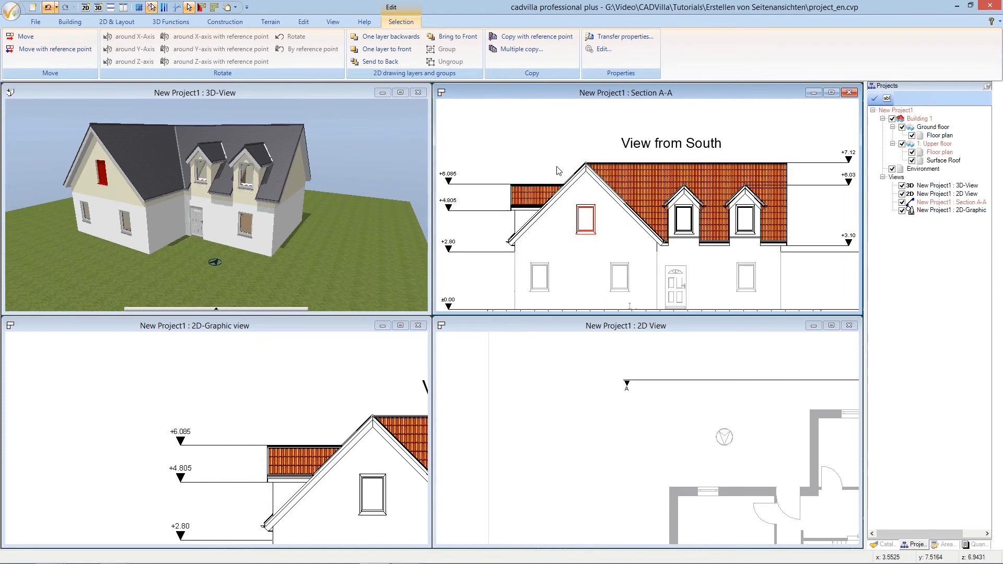
pyautogui.press('Down')
pyautogui.press('Down')
pyautogui.press('Down')
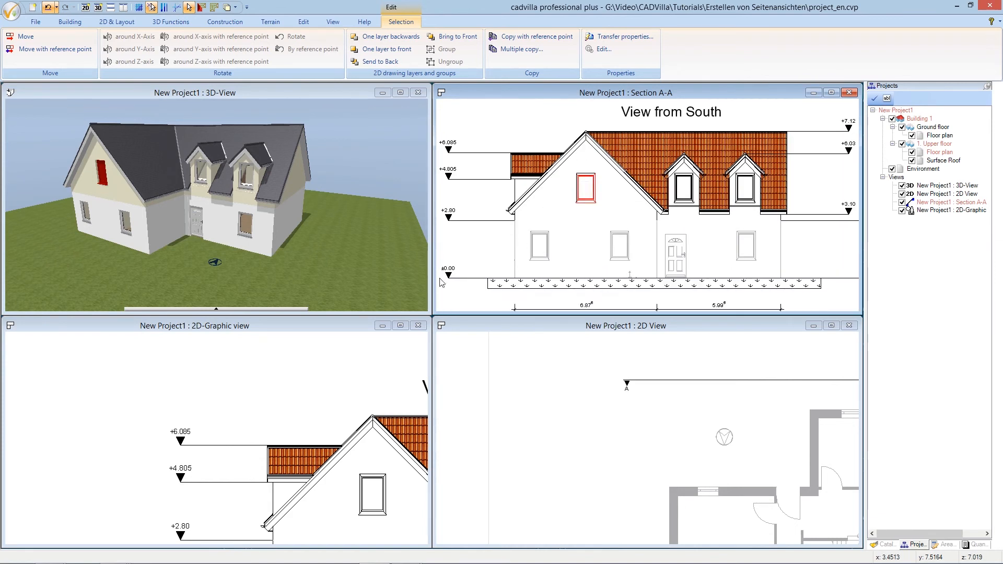
# Center the elevation in the 2D-Graphic pane and zoom the 2D plan pane to fit
pyautogui.click(300, 325)
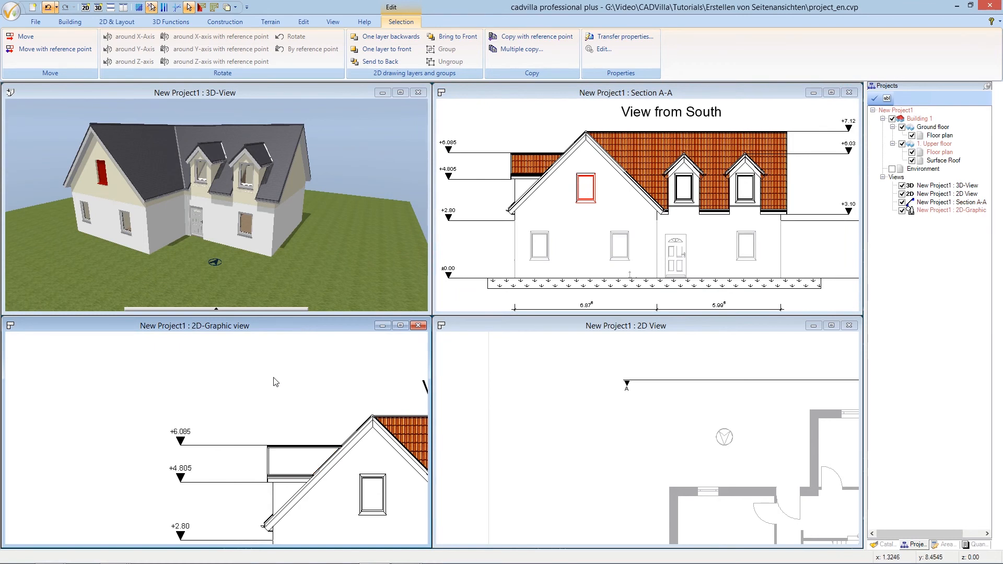
pyautogui.scroll(-2, 273, 381)
pyautogui.scroll(1, 272, 387)
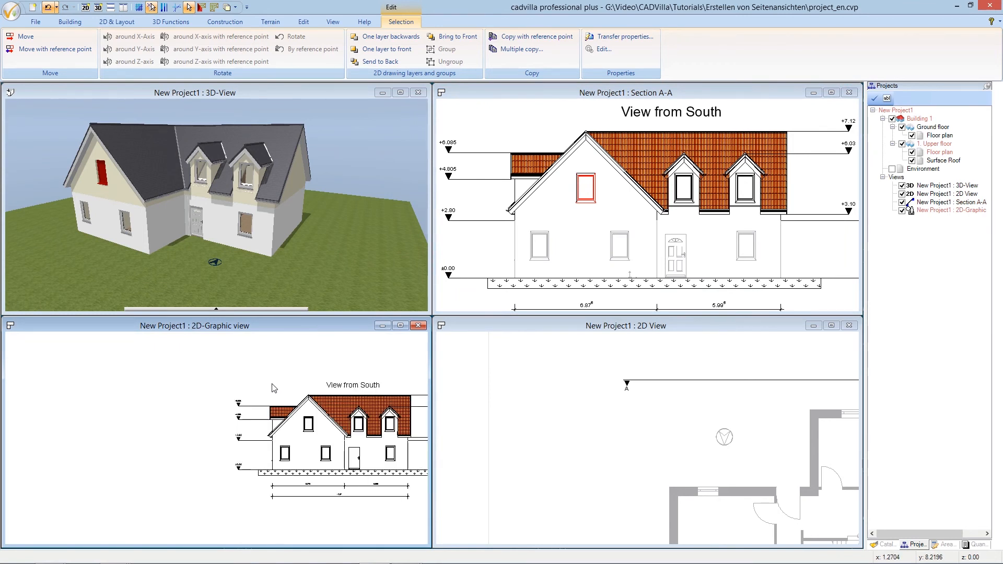
pyautogui.scroll(2, 389, 422)
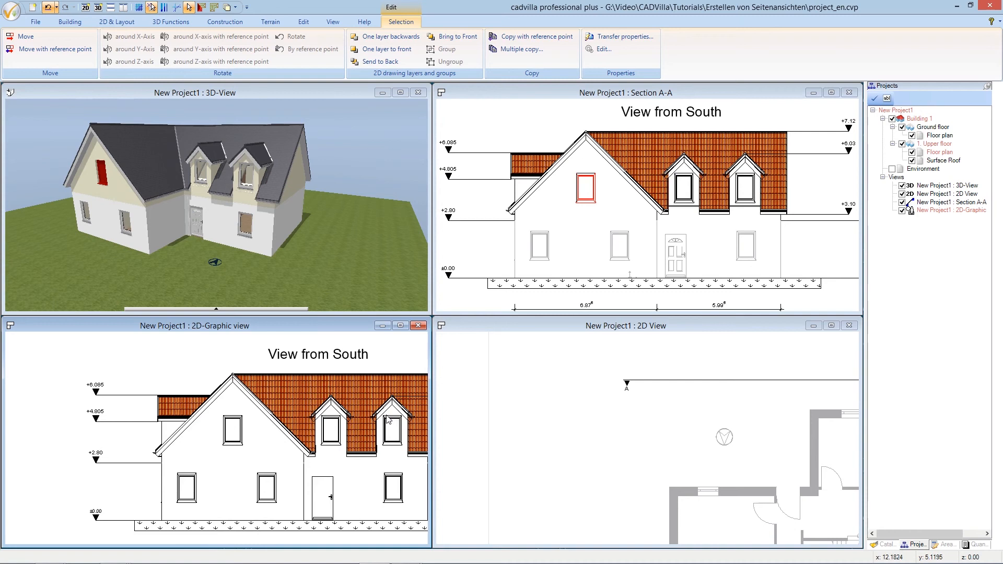
pyautogui.press('Right')
pyautogui.press('Right')
pyautogui.press('Right')
pyautogui.press('Right')
pyautogui.press('Right')
pyautogui.press('Right')
pyautogui.press('Right')
pyautogui.press('Right')
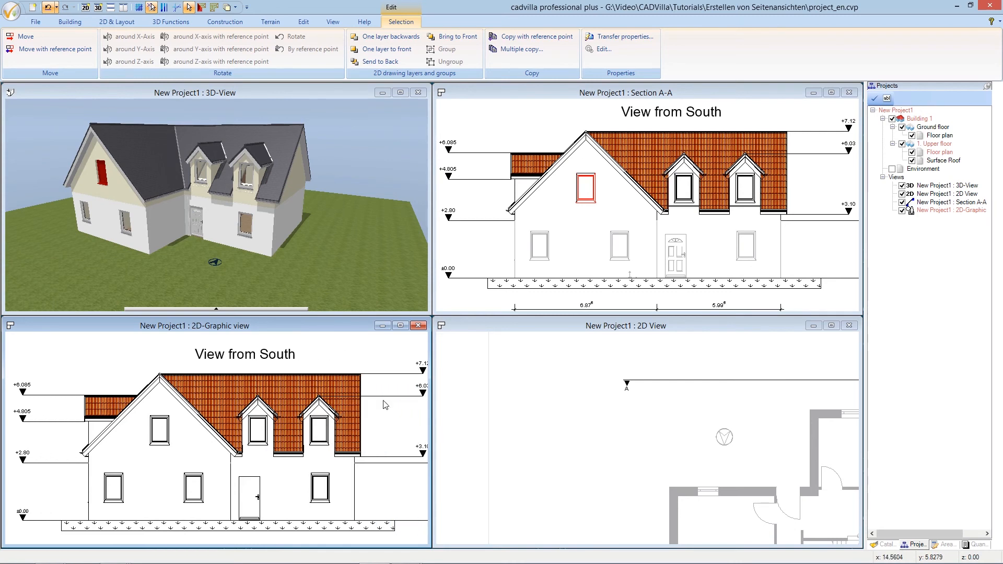
pyautogui.click(586, 355)
pyautogui.scroll(-2, 572, 371)
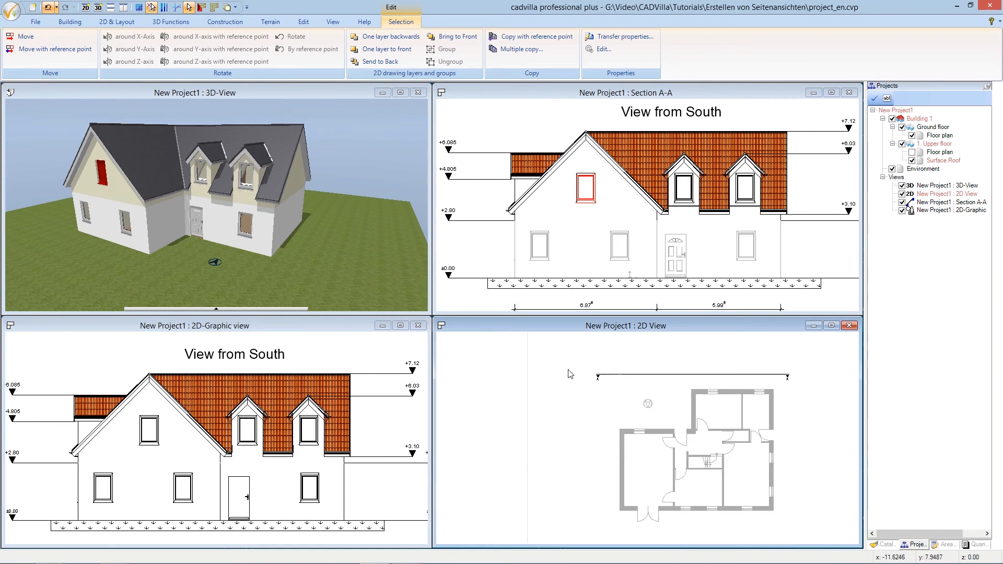
# Hide the Ground floor plan and show the Upper floor plan in the Projects tree
pyautogui.scroll(2, 826, 469)
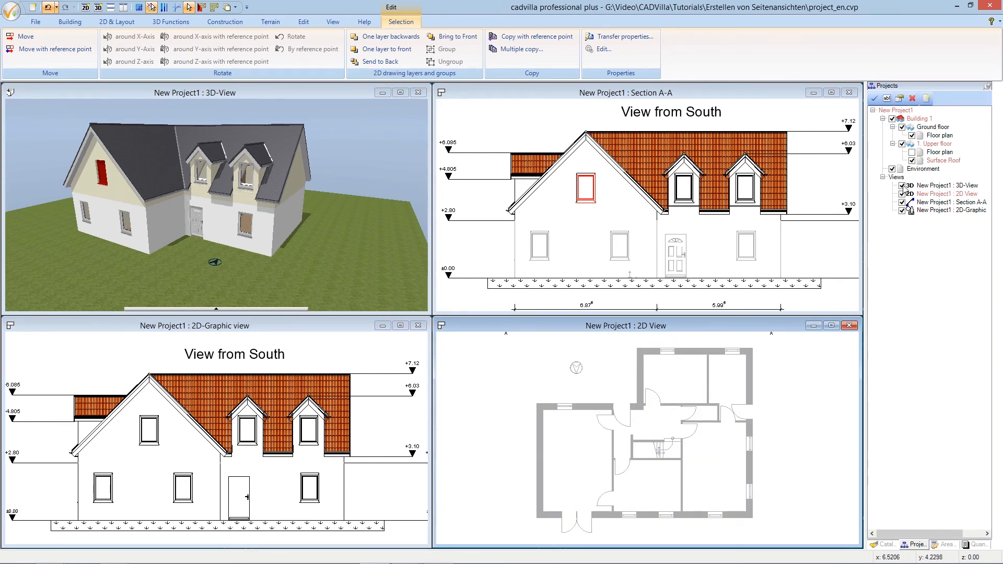
pyautogui.click(913, 136)
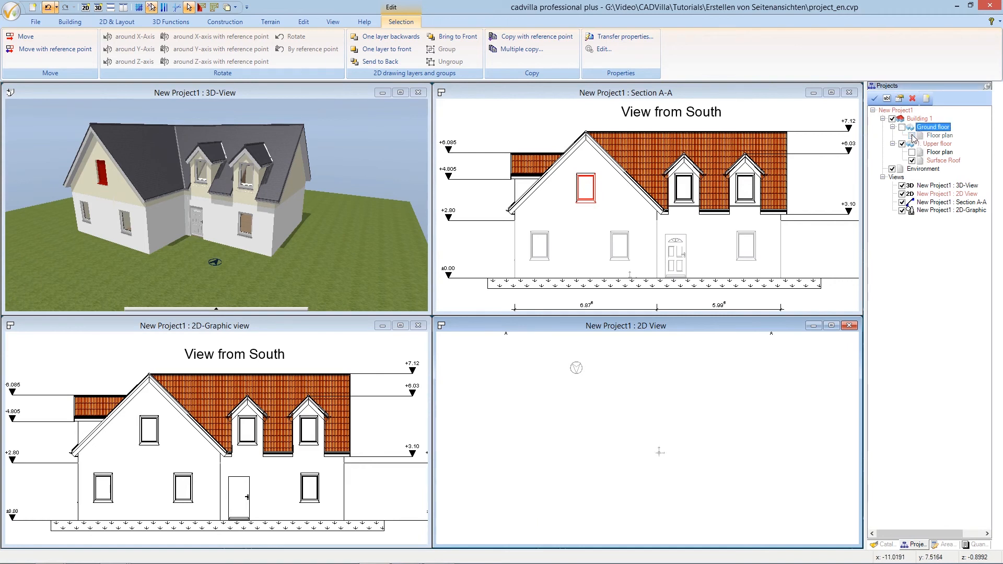
pyautogui.click(912, 152)
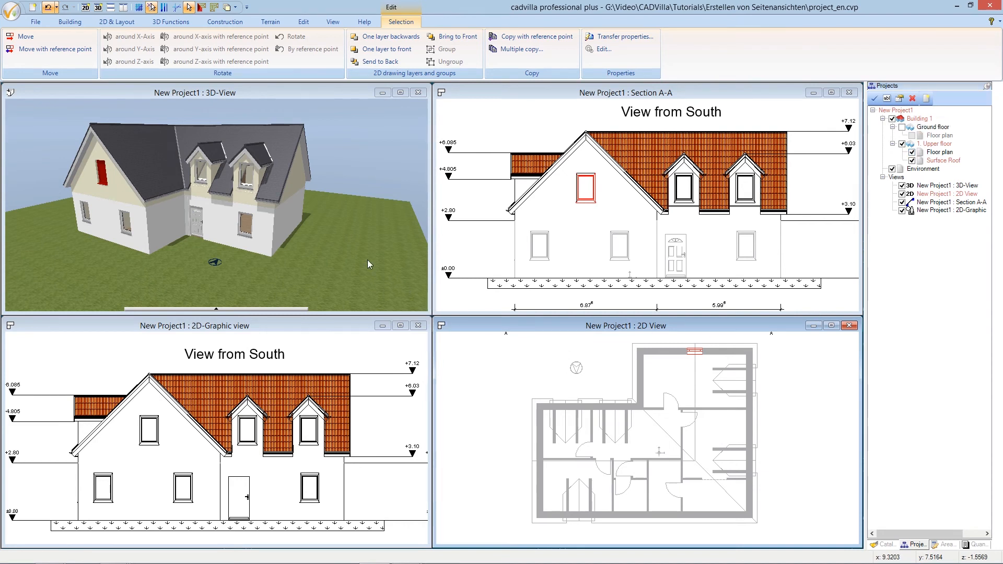
# Move the gable window 0.8431 m sideways using Move with reference point
pyautogui.click(54, 49)
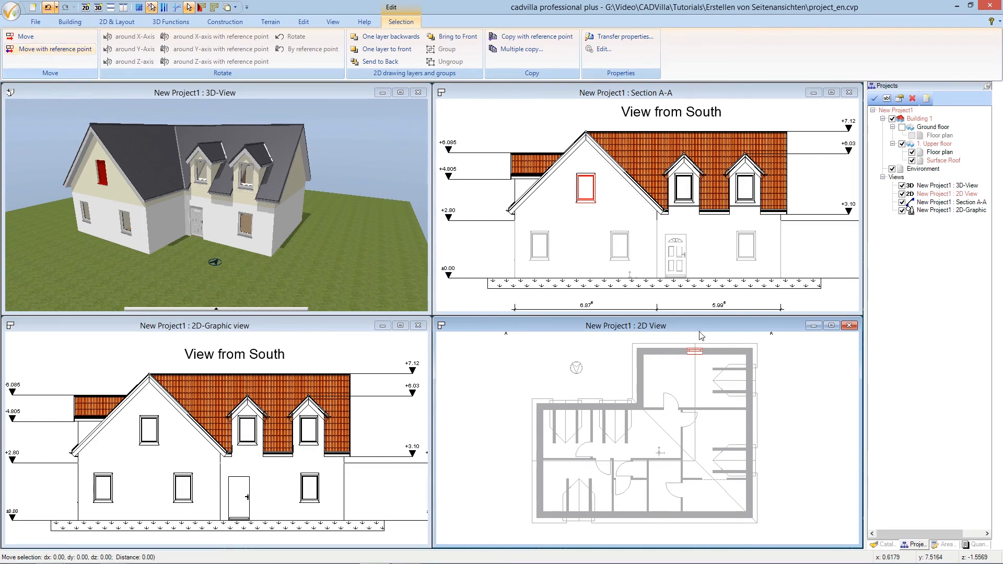
pyautogui.click(703, 357)
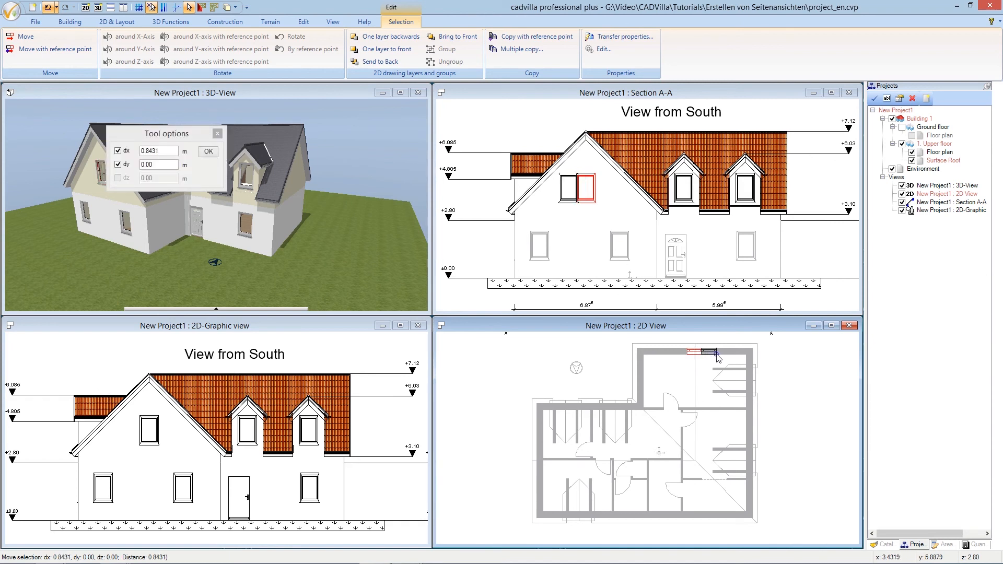
pyautogui.click(718, 357)
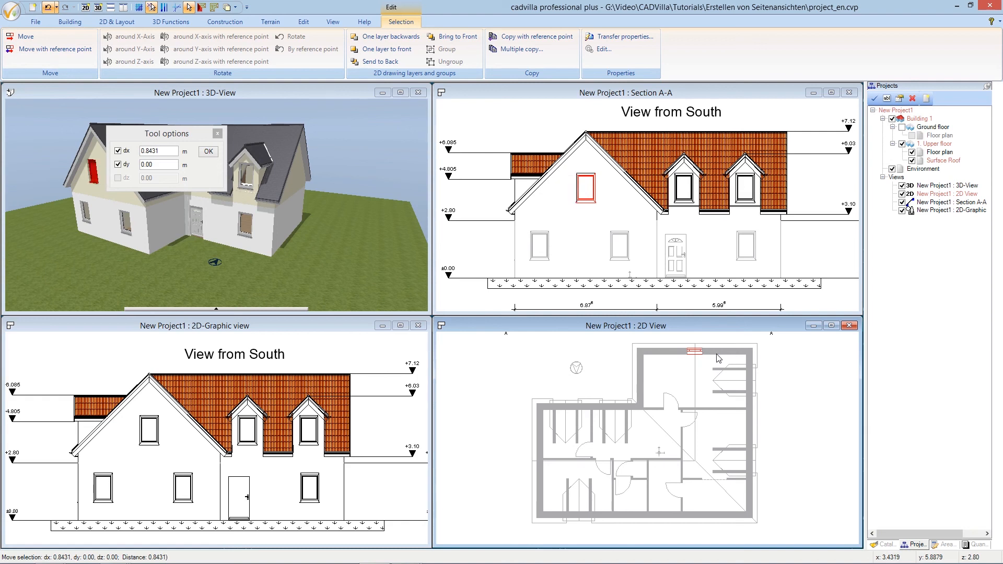
pyautogui.click(718, 357)
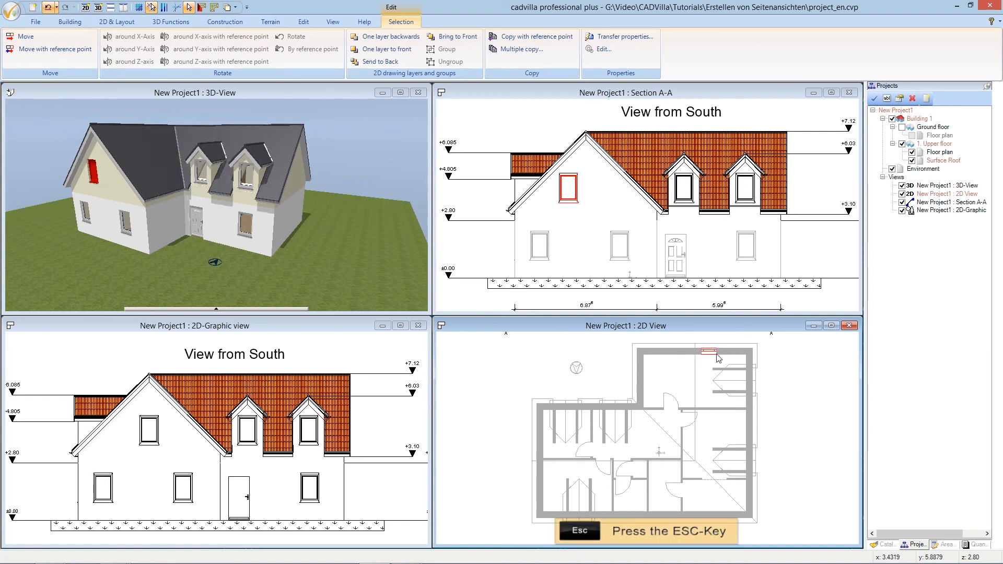
pyautogui.press('Escape')
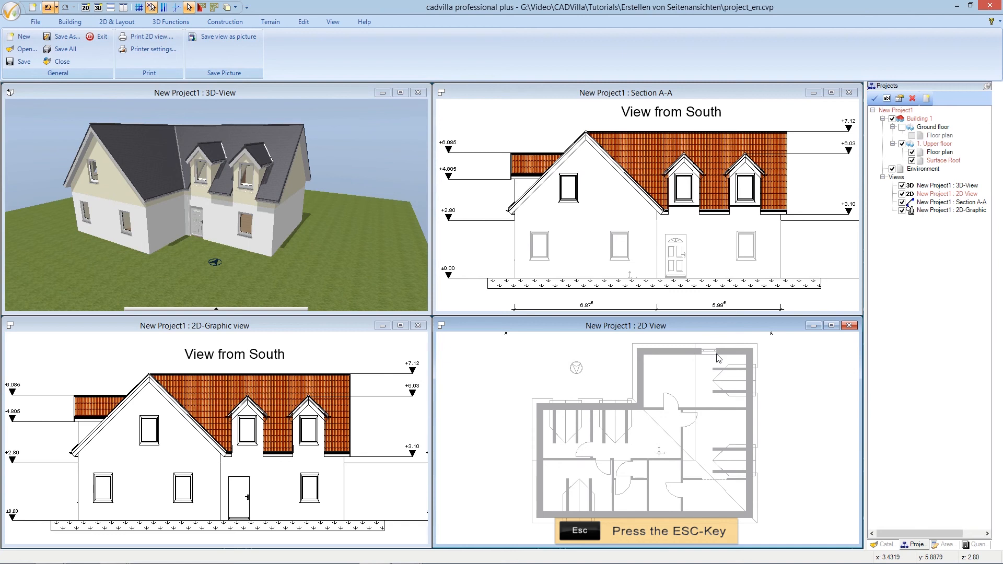